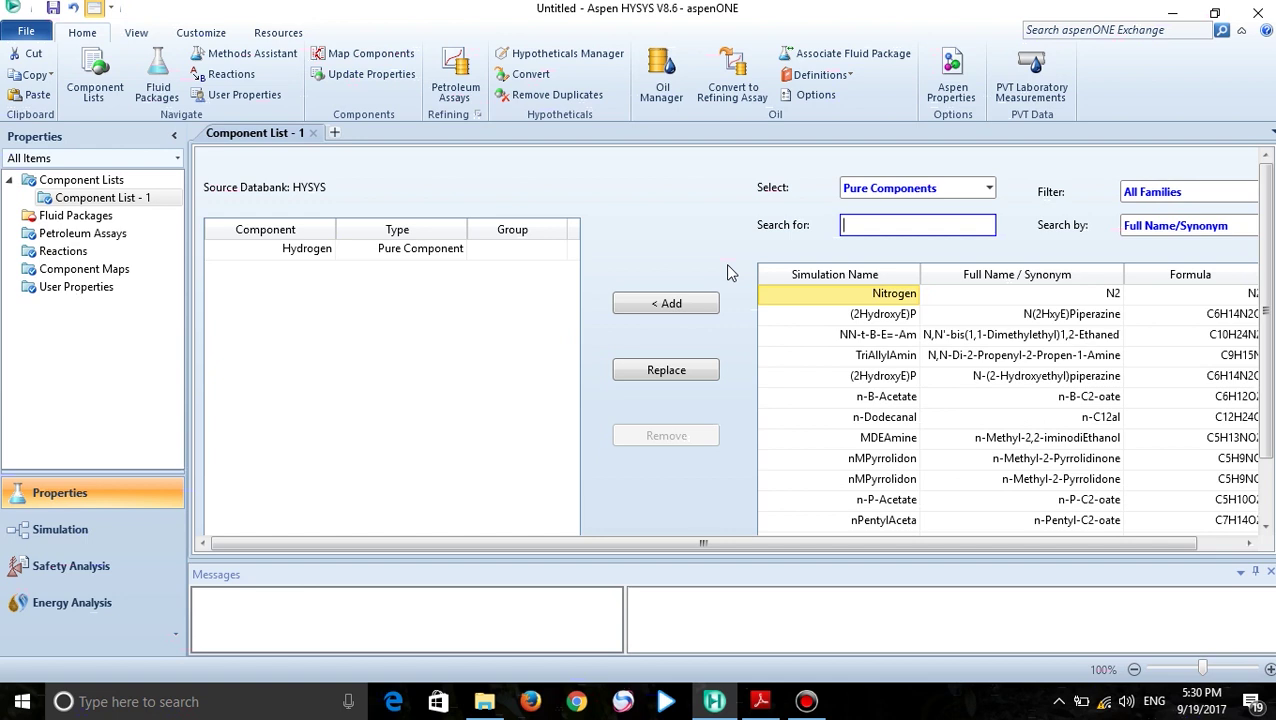
# Add Nitrogen, CO and CO2 to the component list by searching for them among the pure components
pyautogui.write('co')
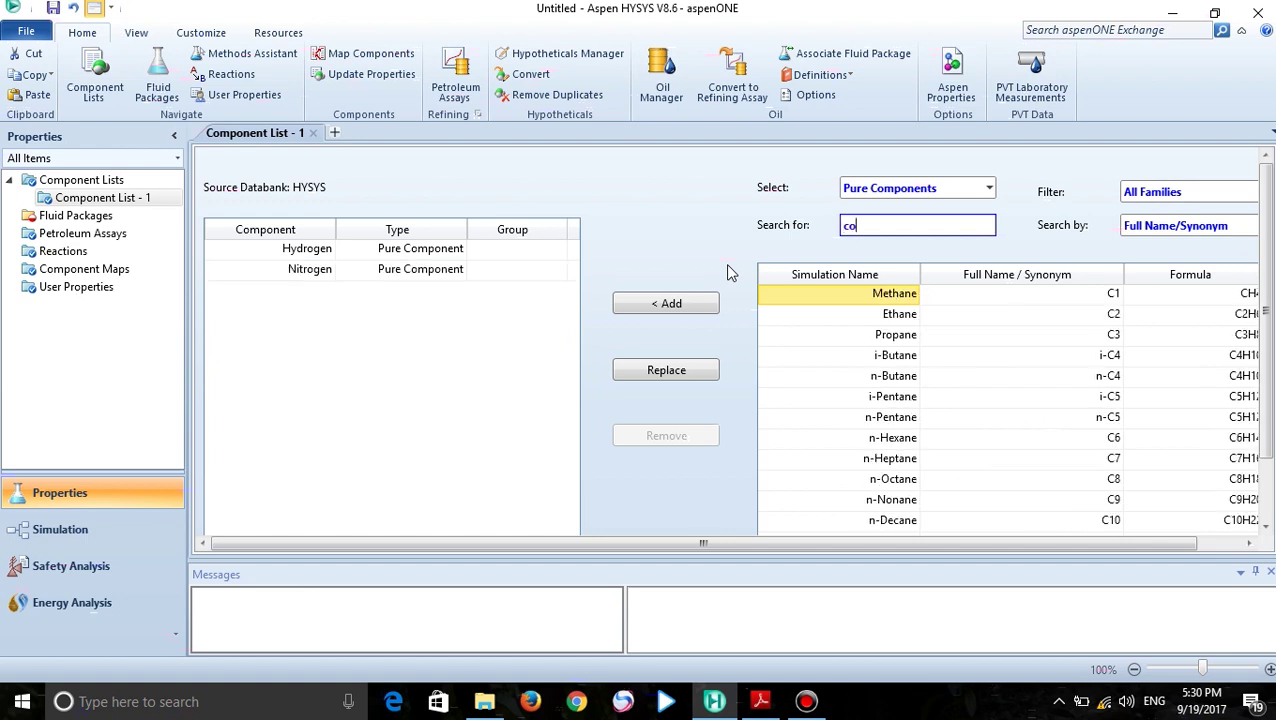
pyautogui.press('BackSpace')
pyautogui.press('BackSpace')
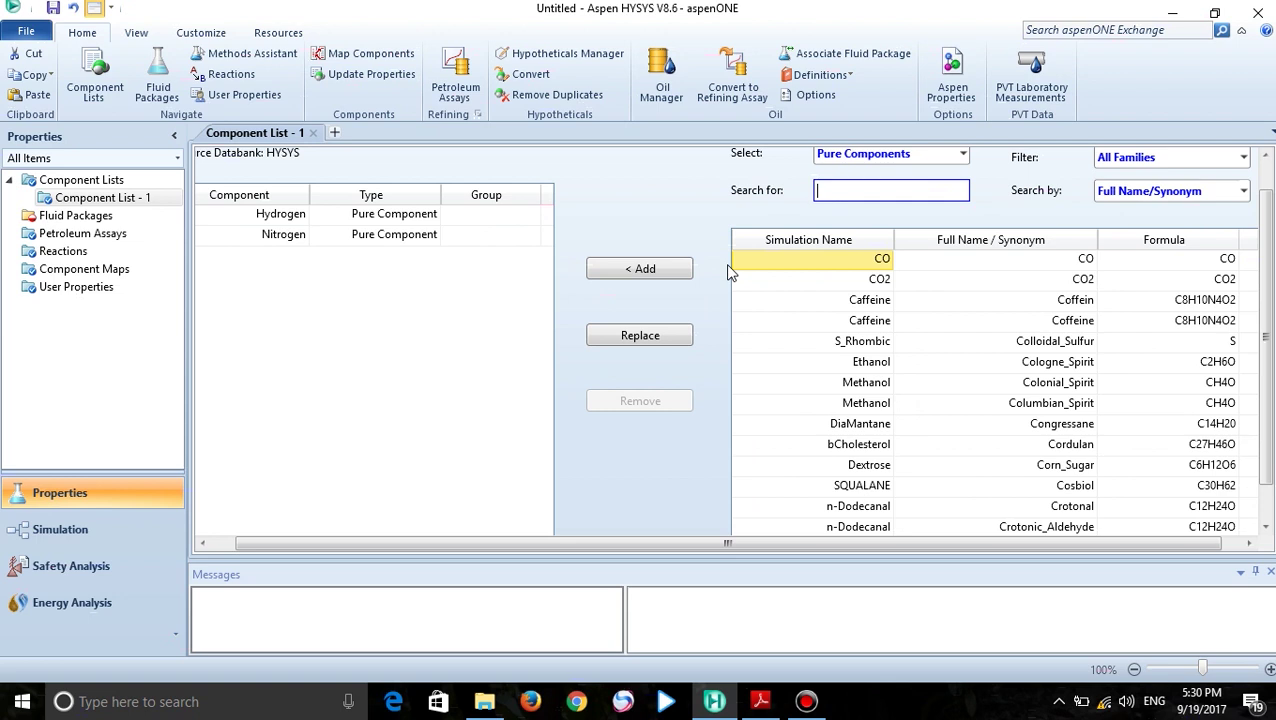
pyautogui.press('Return')
pyautogui.write('co2')
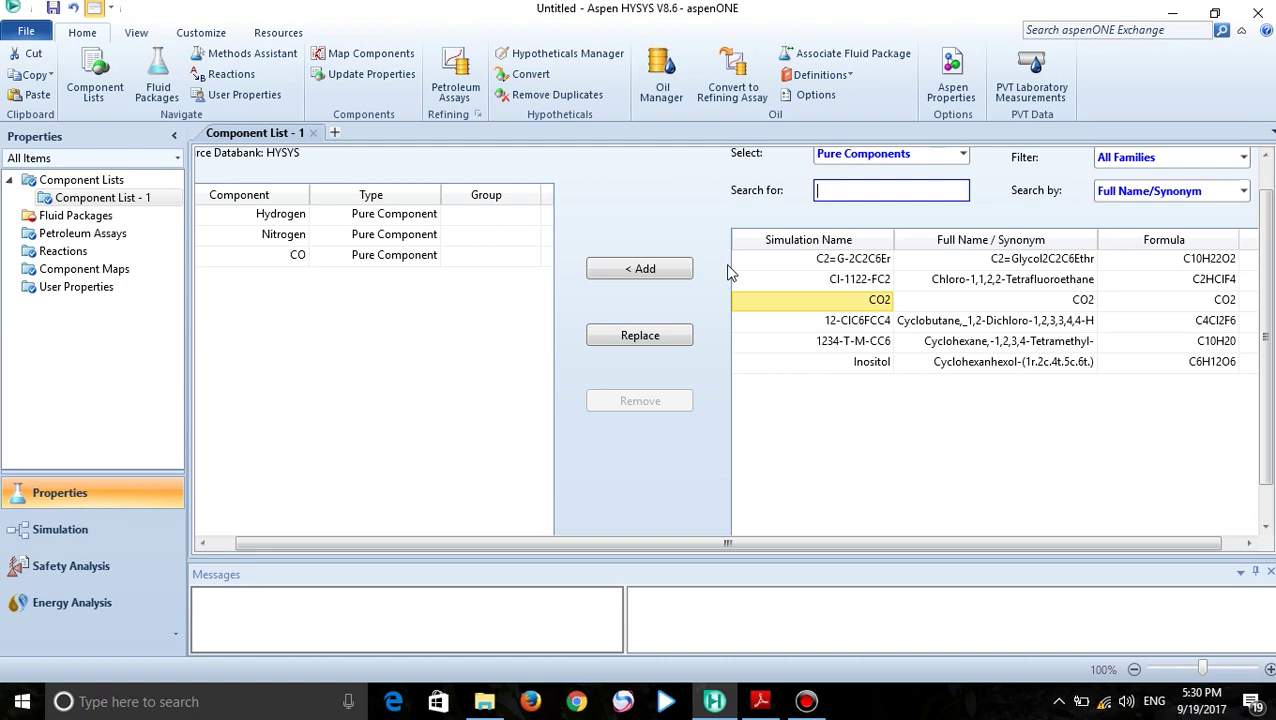
pyautogui.press('Return')
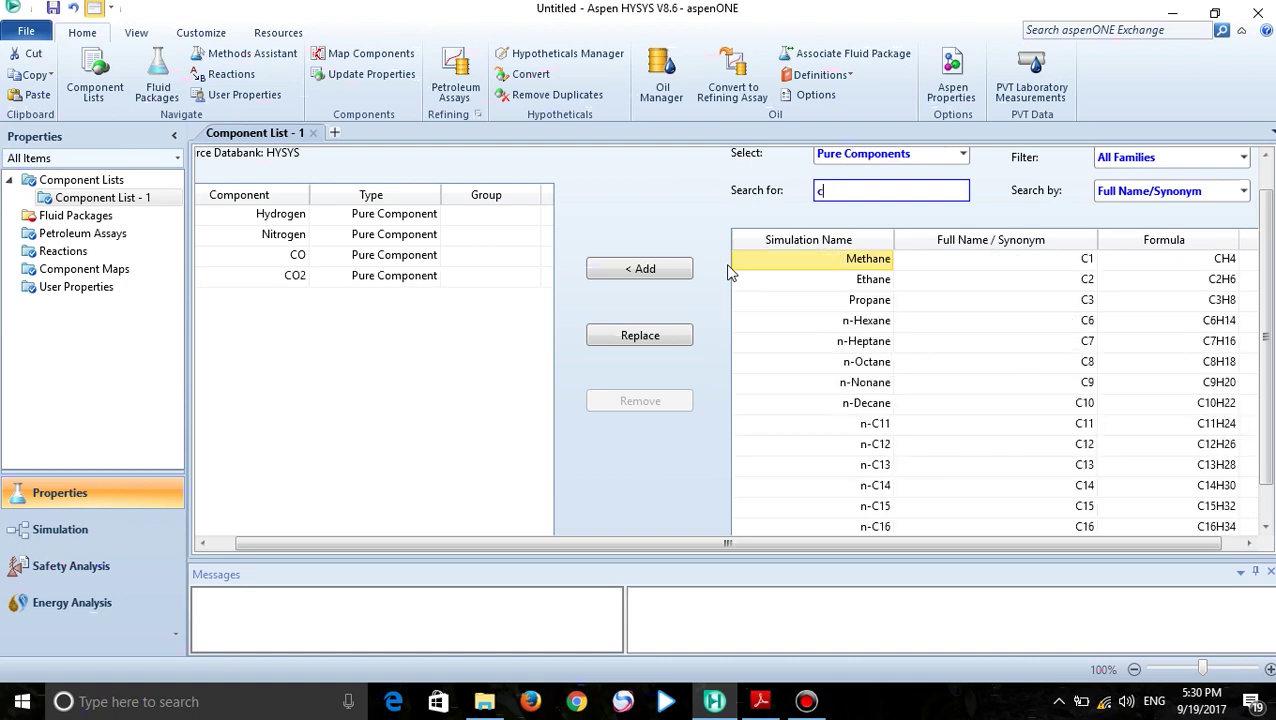
# Add Methane and H2O to the component list
pyautogui.click(670, 266)
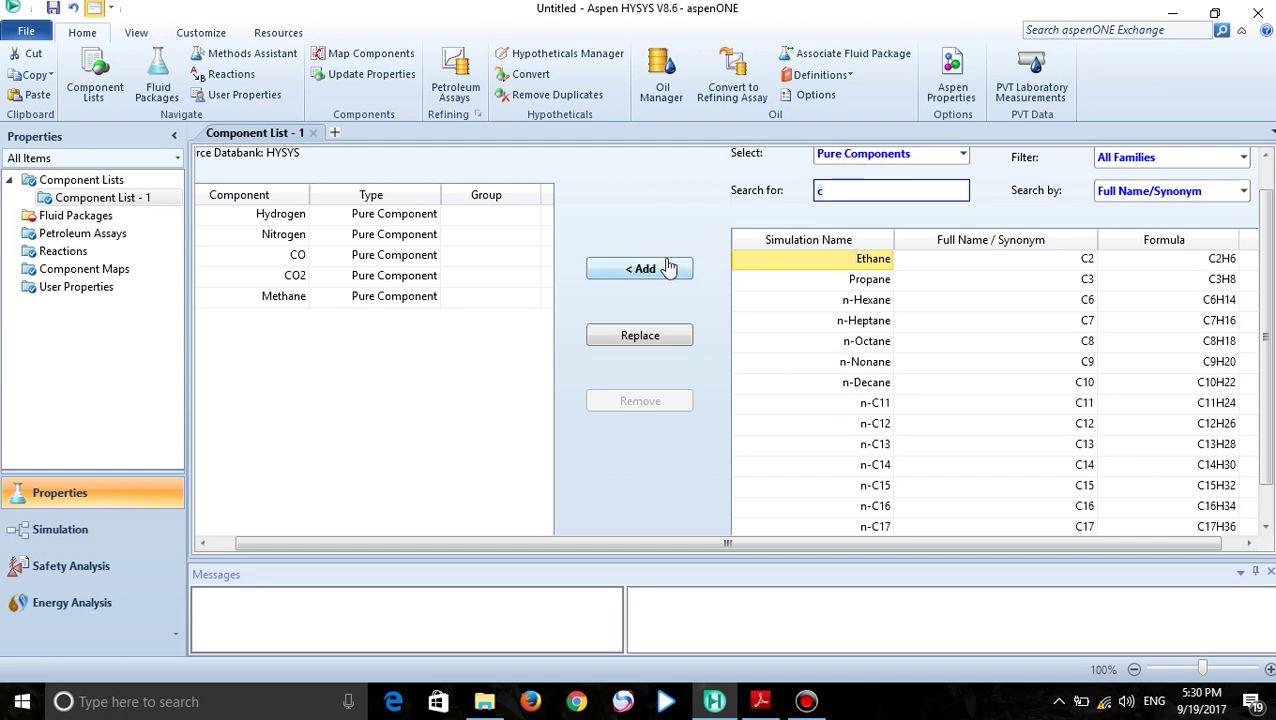
pyautogui.write('h2o')
pyautogui.press('BackSpace')
pyautogui.press('BackSpace')
pyautogui.press('BackSpace')
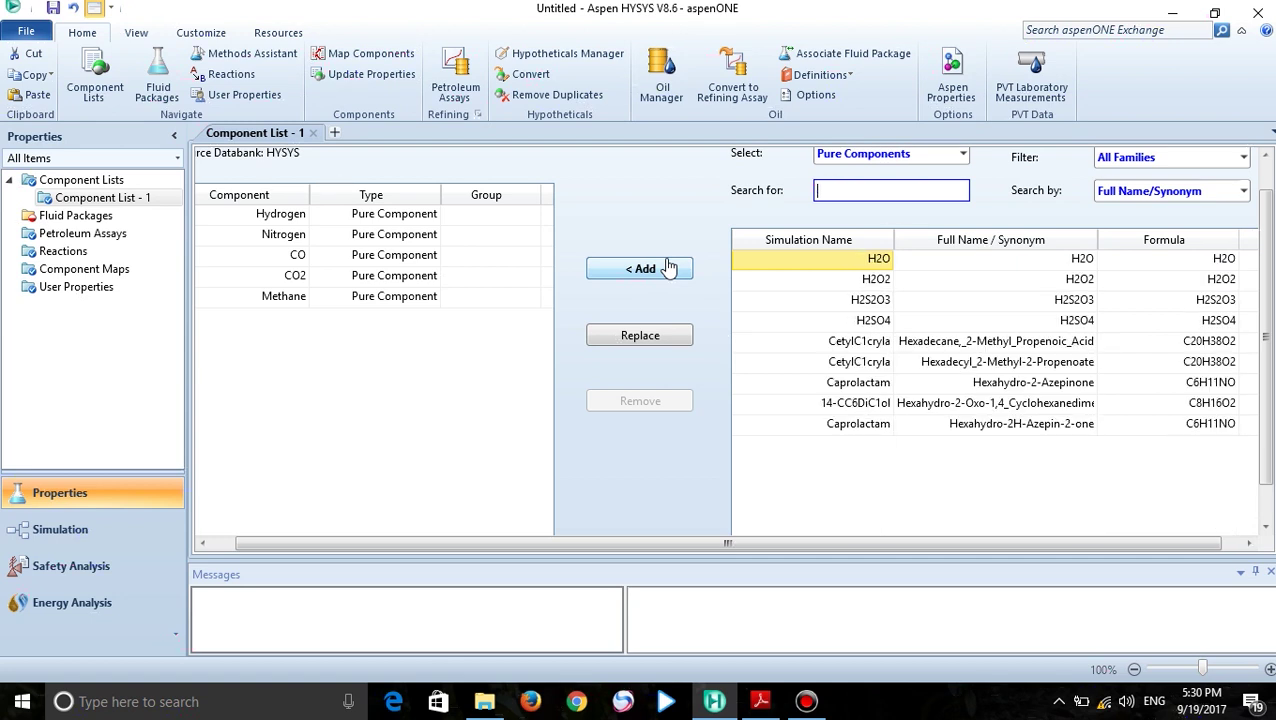
pyautogui.click(668, 268)
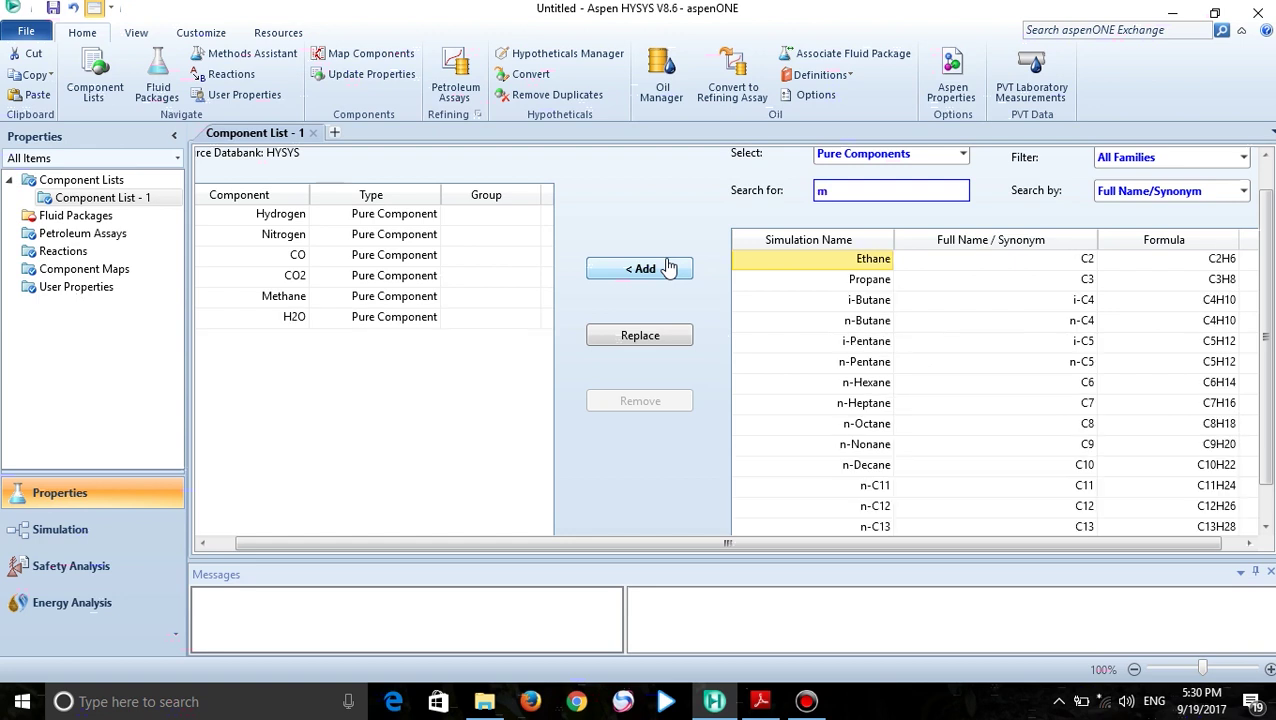
# Search the pure components for "meoh" and add Methanol to the component list
pyautogui.write('met')
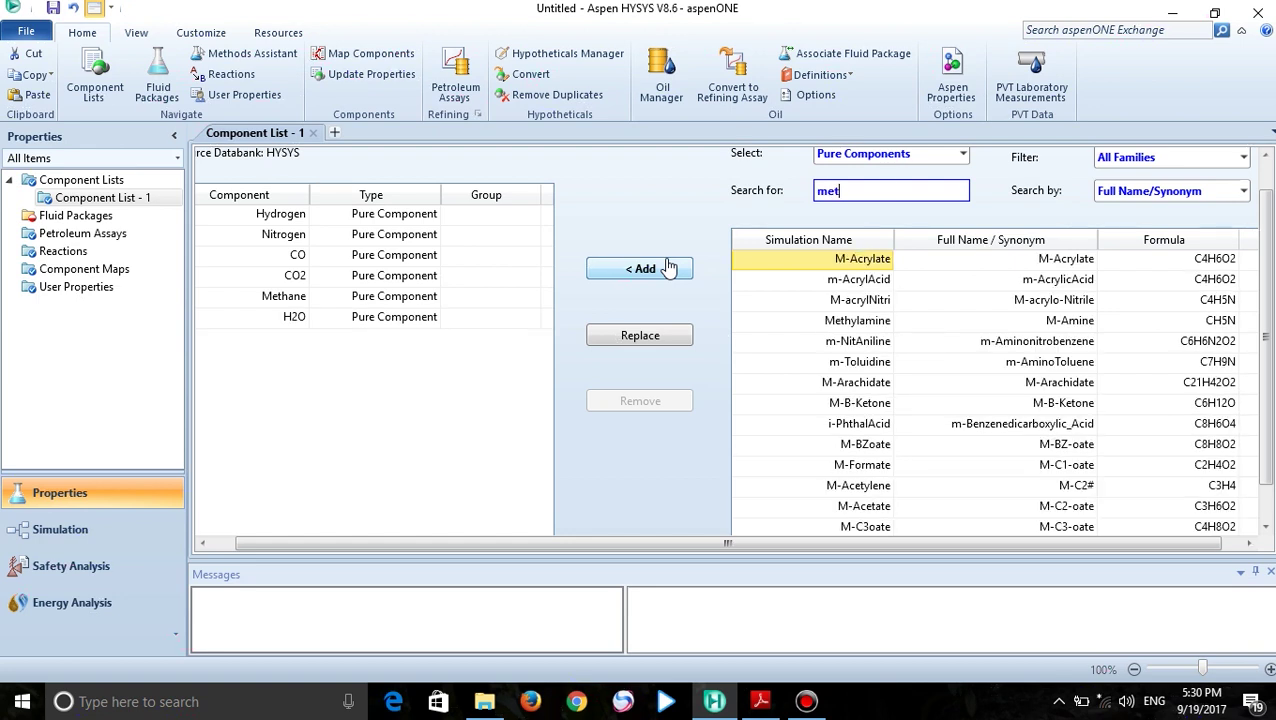
pyautogui.press('BackSpace')
pyautogui.write('o')
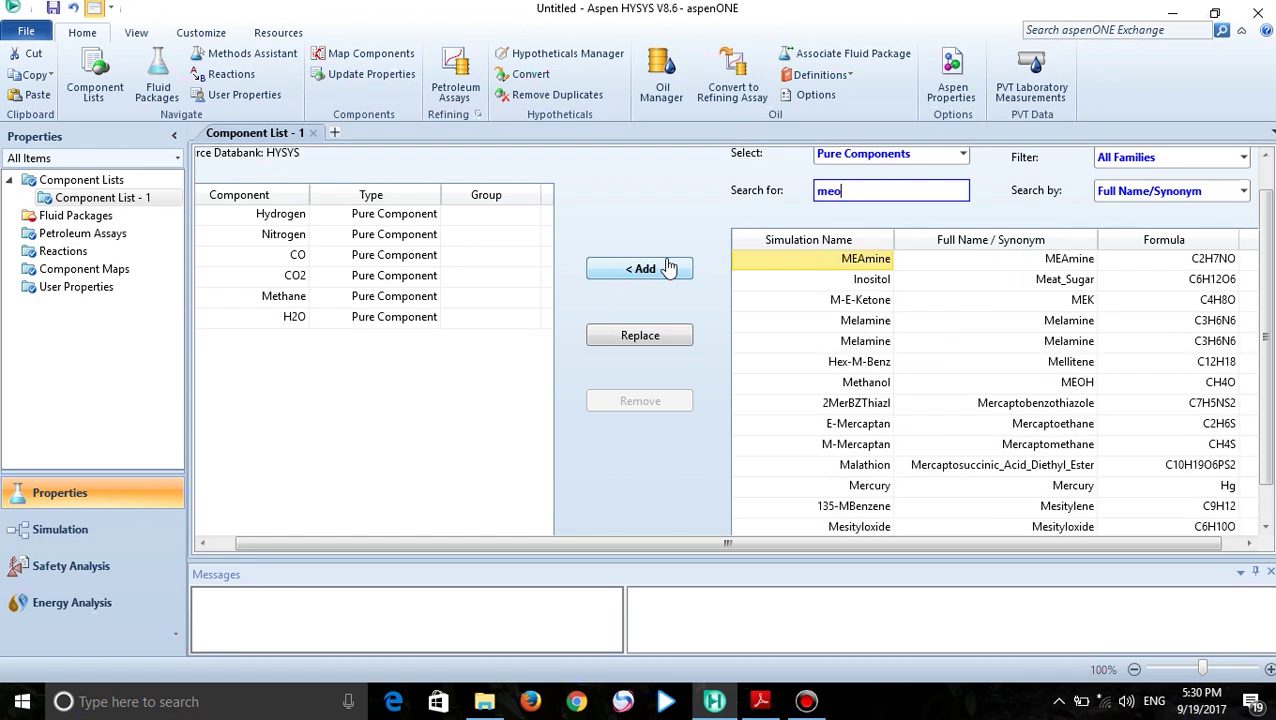
pyautogui.write('h')
pyautogui.click(605, 268)
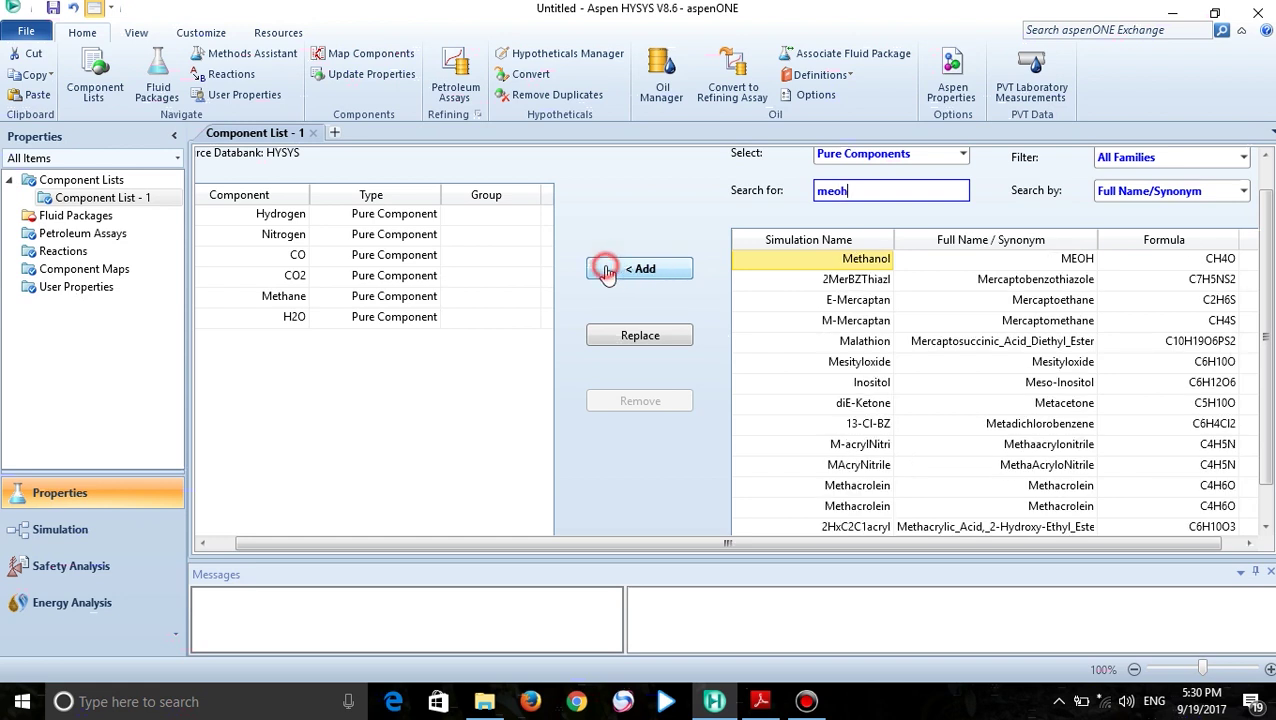
# Create a fluid package that uses the Peng-Robinson property package
pyautogui.click(96, 216)
pyautogui.click(264, 489)
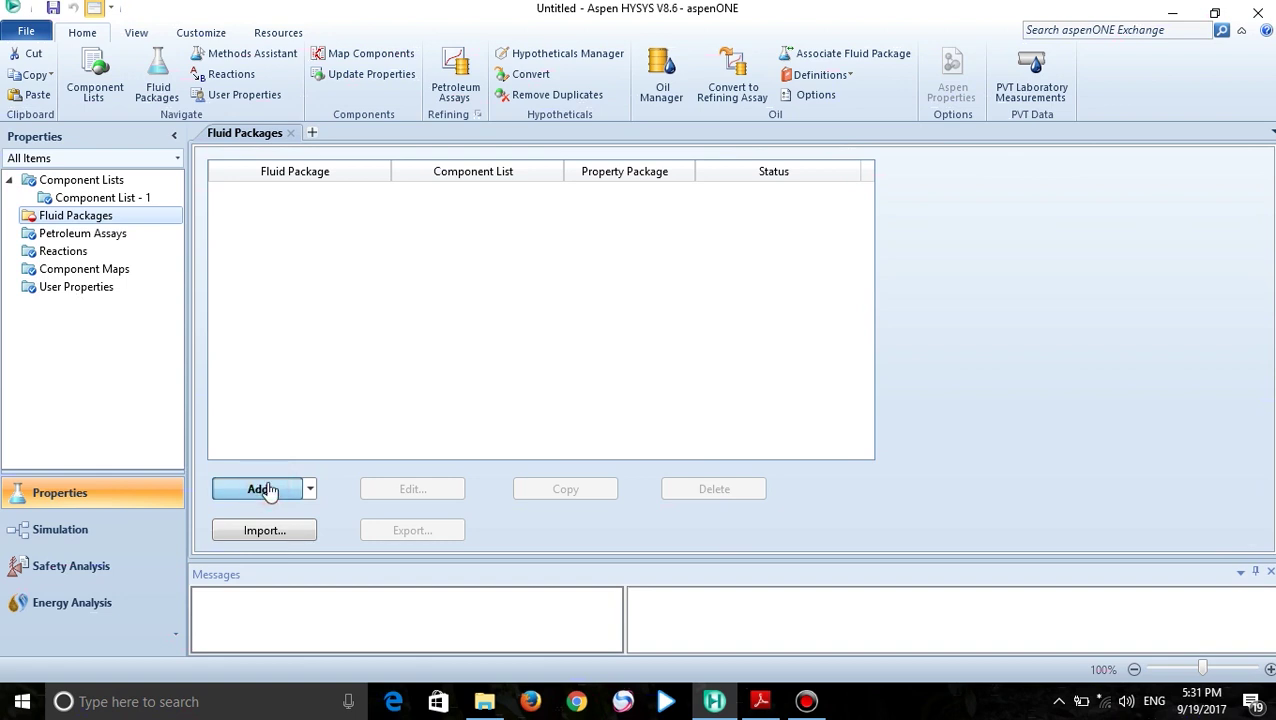
pyautogui.moveTo(390, 328); pyautogui.dragTo(385, 484)
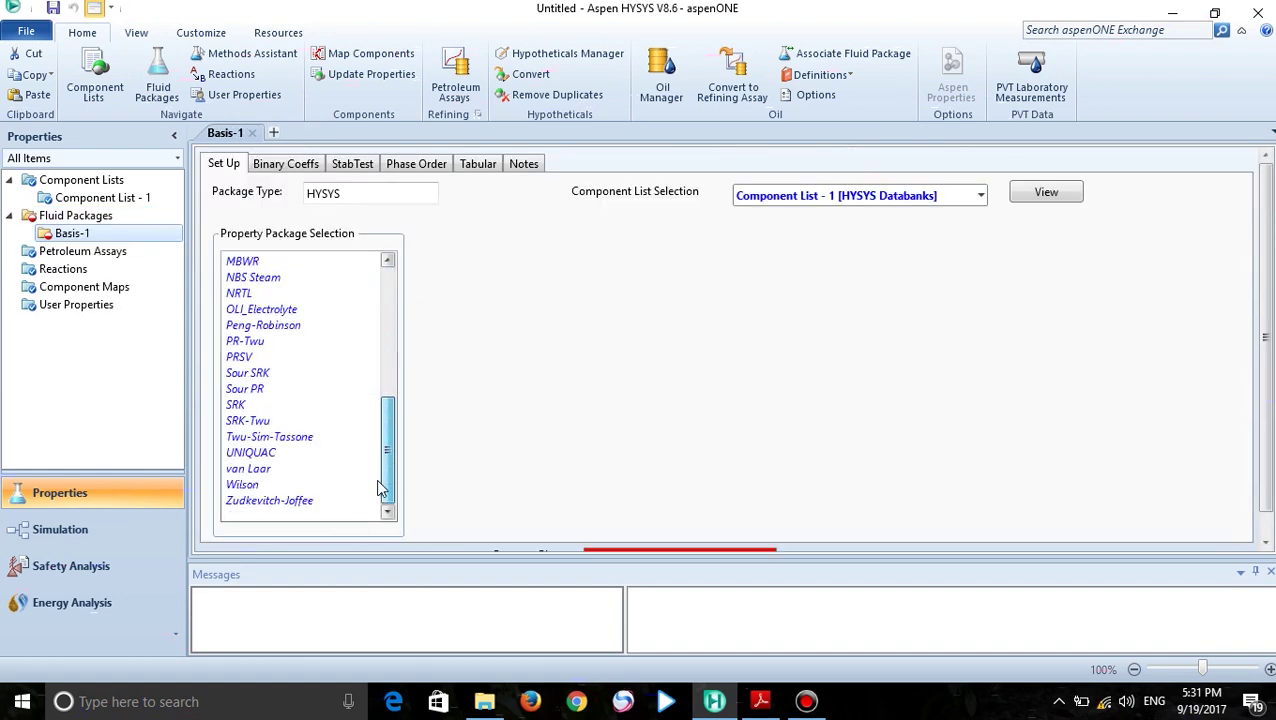
pyautogui.click(258, 325)
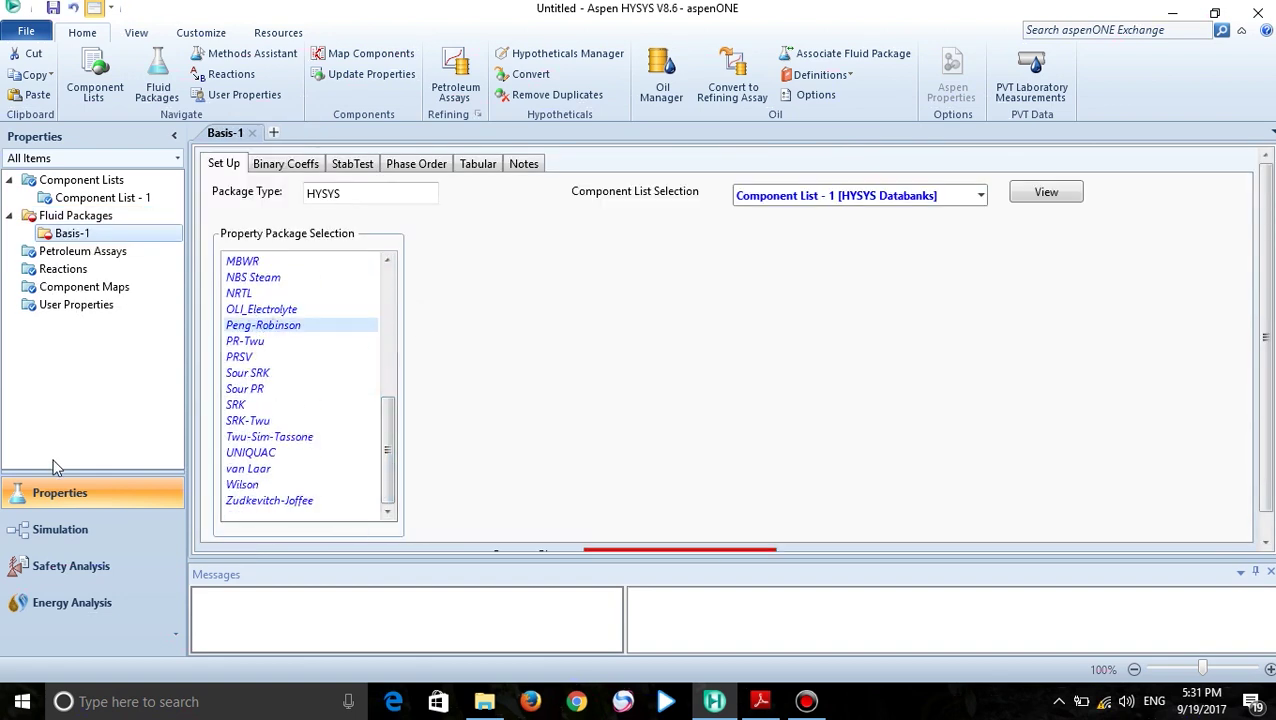
# Create a new reaction set and add two Equilibrium reactions to it
pyautogui.click(72, 270)
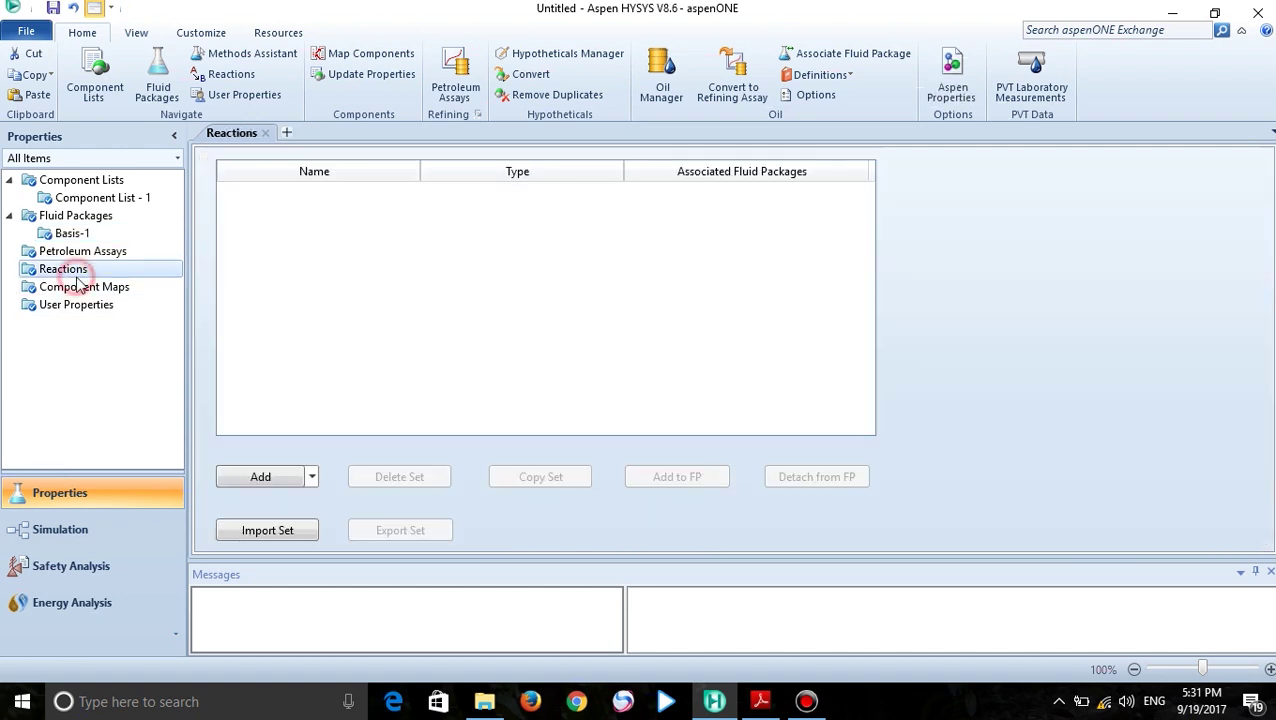
pyautogui.click(262, 478)
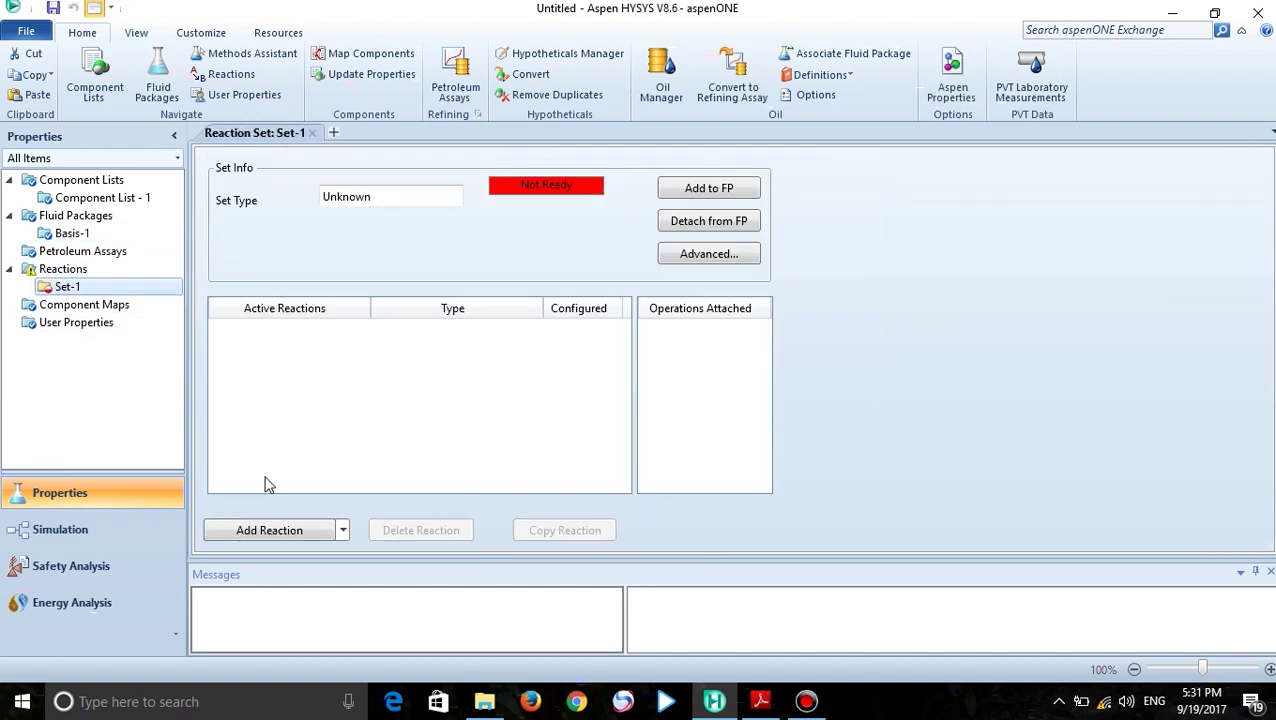
pyautogui.click(281, 532)
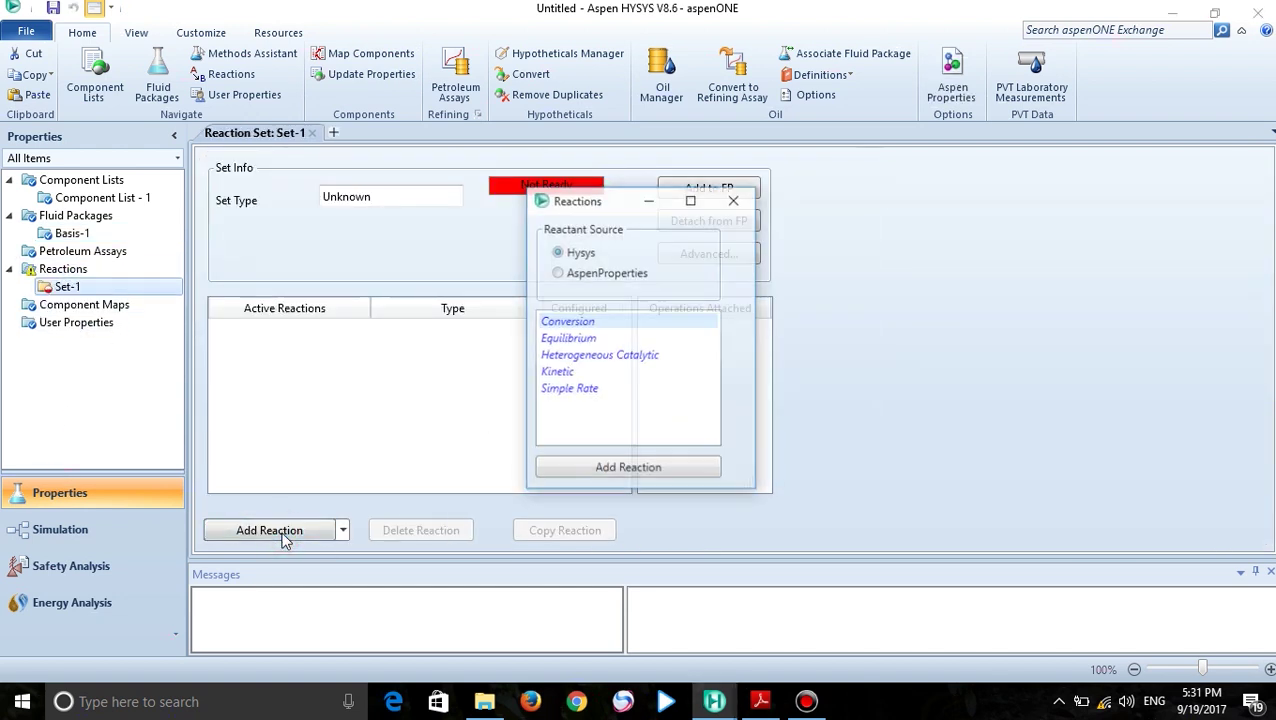
pyautogui.click(586, 340)
pyautogui.click(595, 469)
pyautogui.click(607, 470)
pyautogui.click(734, 200)
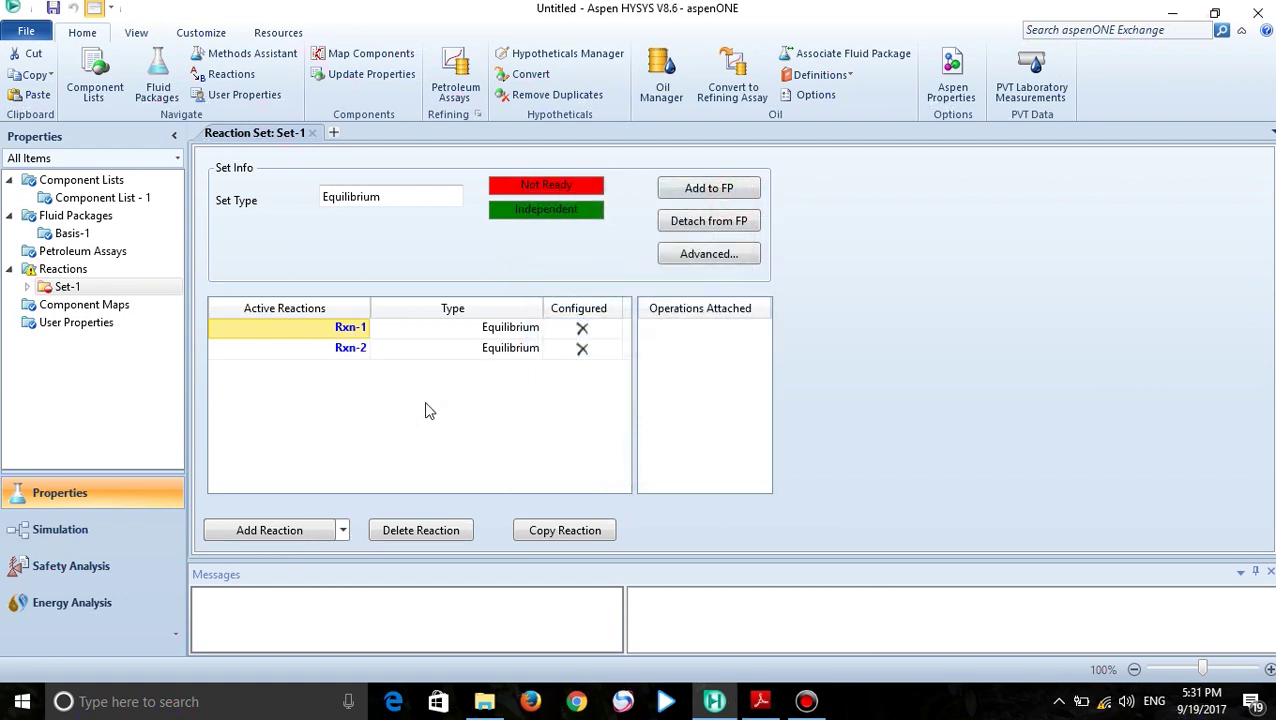
# Add CO, Hydrogen and Methanol as the stoichiometry components of reaction Rxn-1
pyautogui.doubleClick(350, 328)
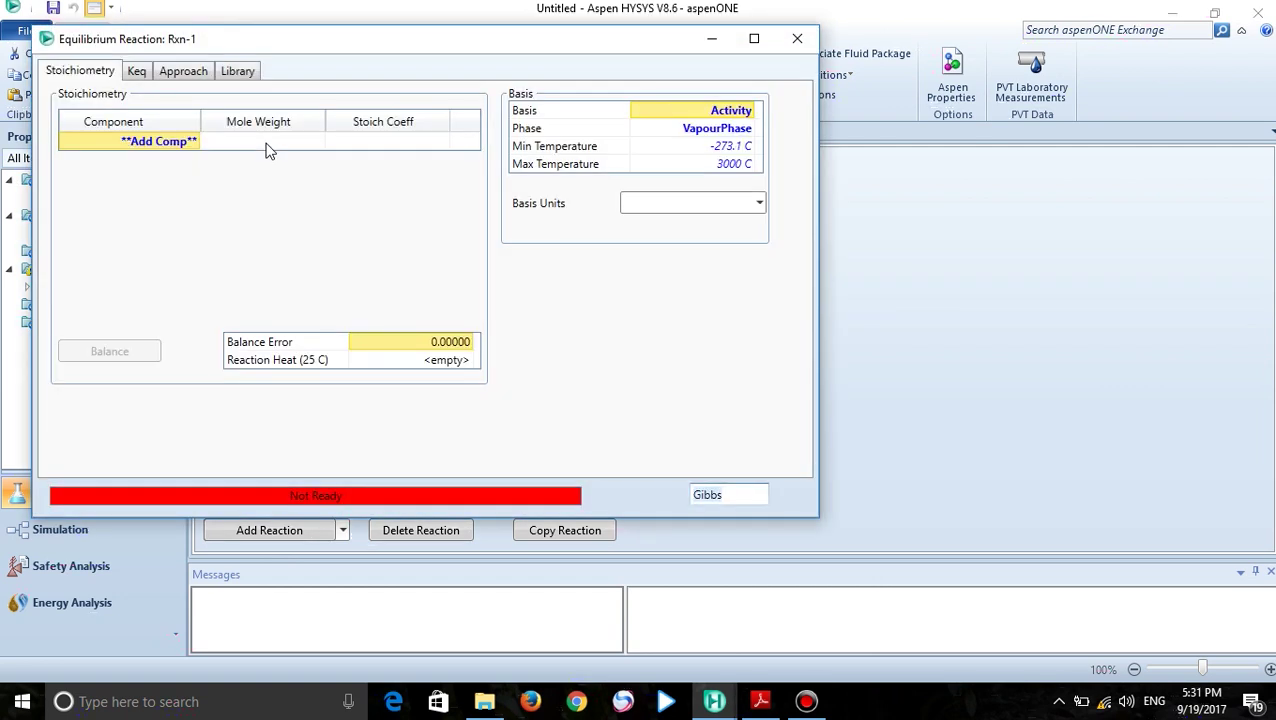
pyautogui.click(195, 142)
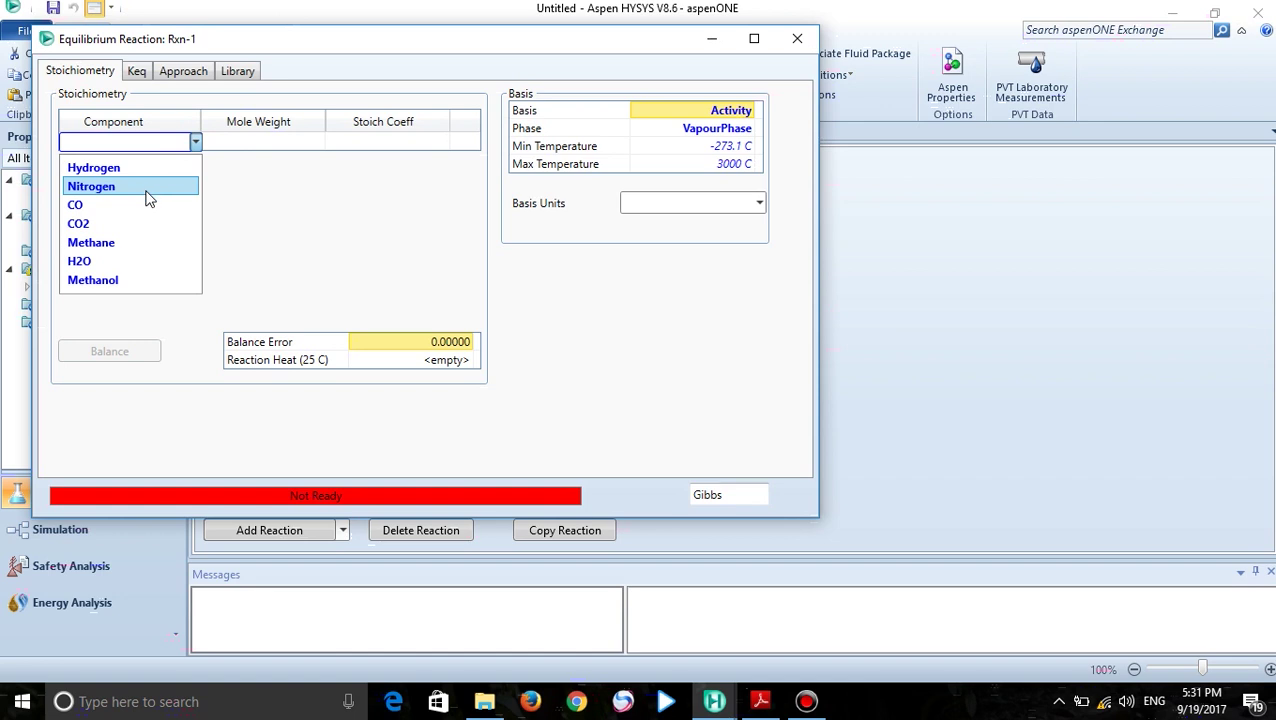
pyautogui.click(140, 204)
pyautogui.click(195, 159)
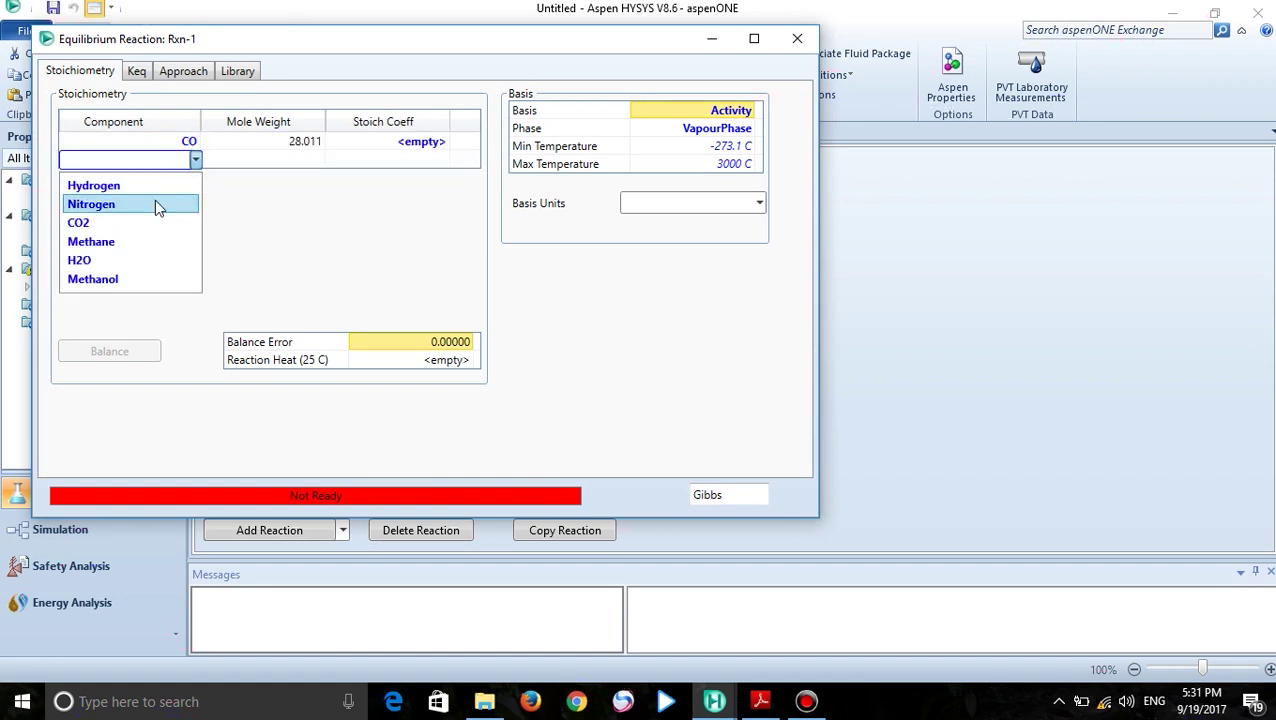
pyautogui.click(130, 188)
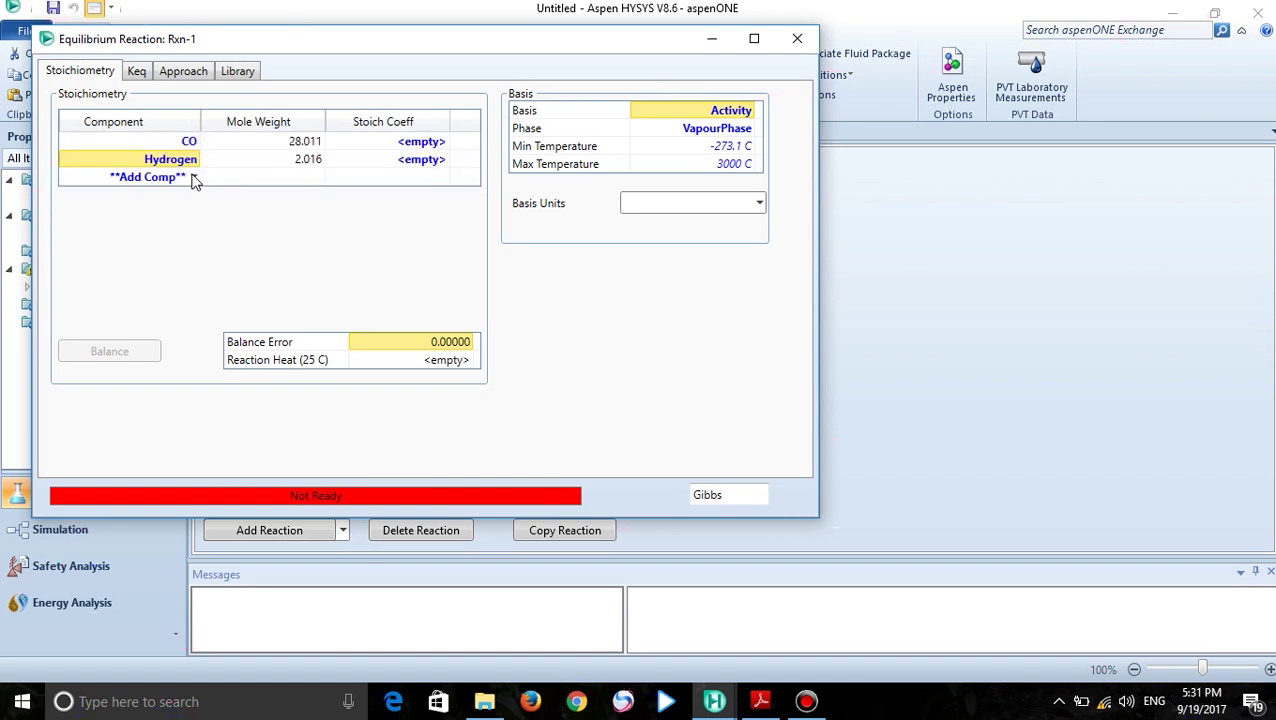
pyautogui.click(195, 178)
pyautogui.click(115, 276)
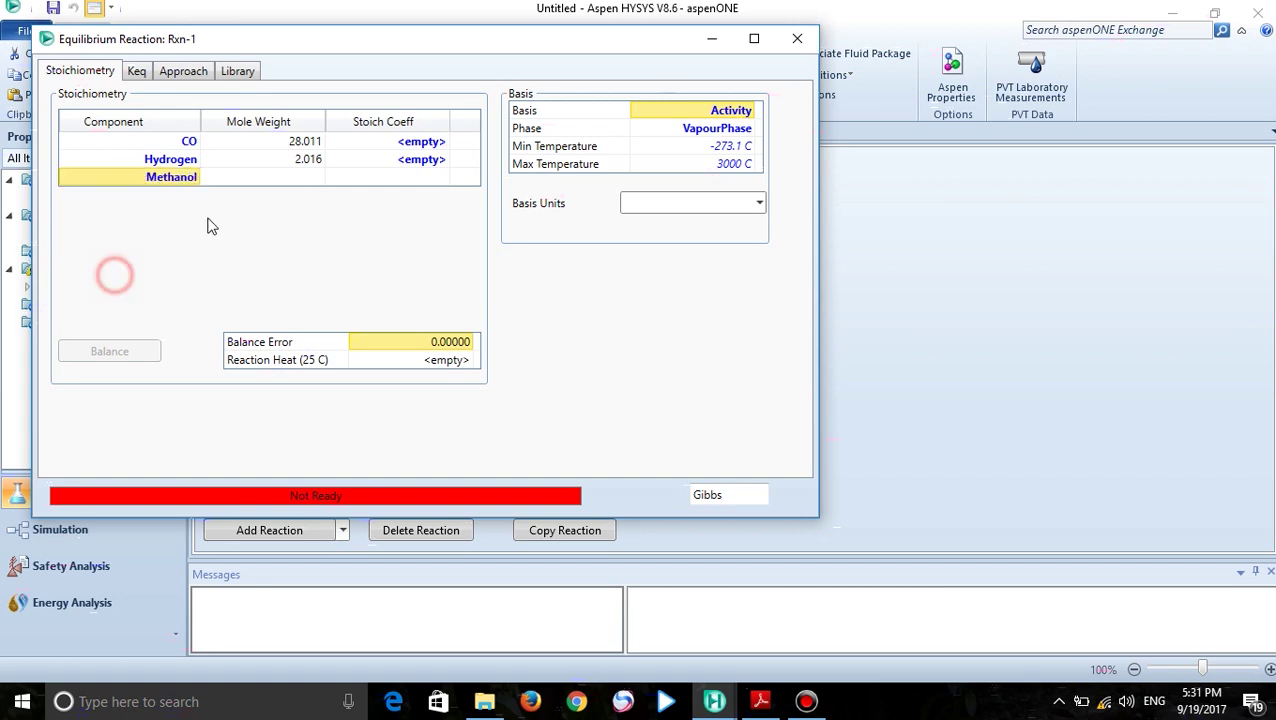
# Set the stoichiometric coefficients in Rxn-1 to -1 for CO, -3 for Hydrogen and 1 for Methanol
pyautogui.click(441, 141)
pyautogui.write('-1')
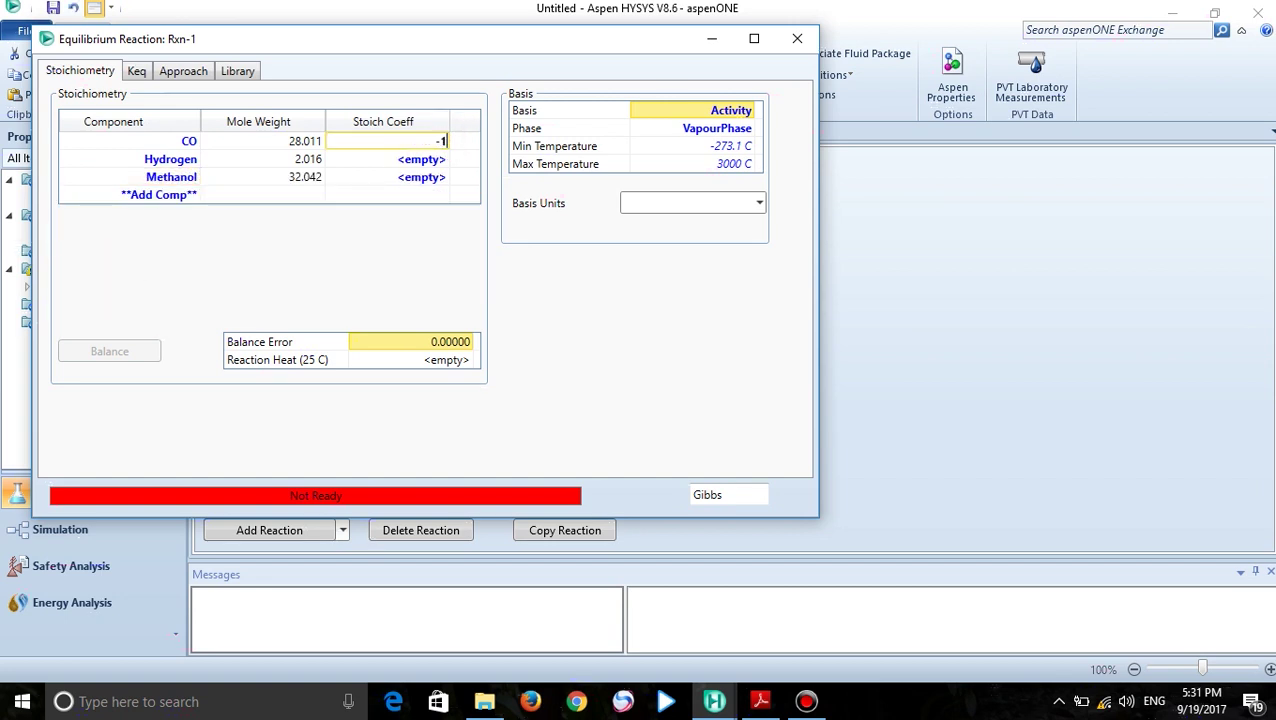
pyautogui.press('Return')
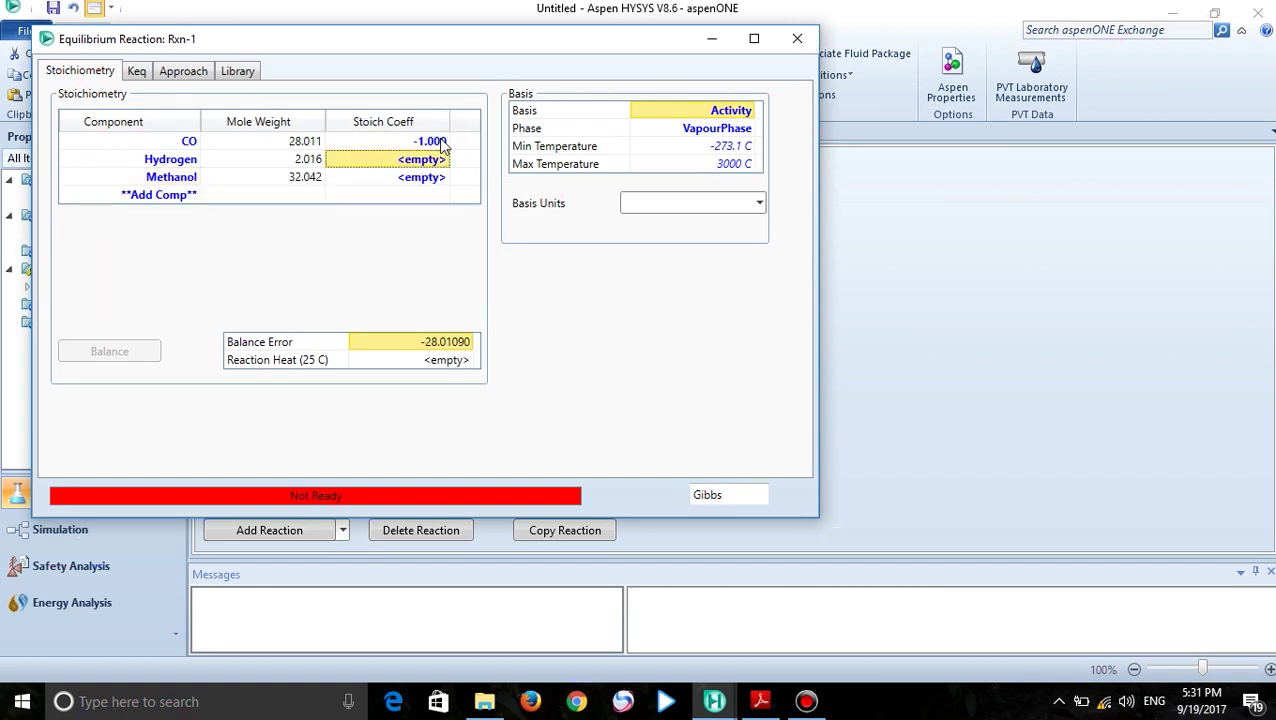
pyautogui.write('1')
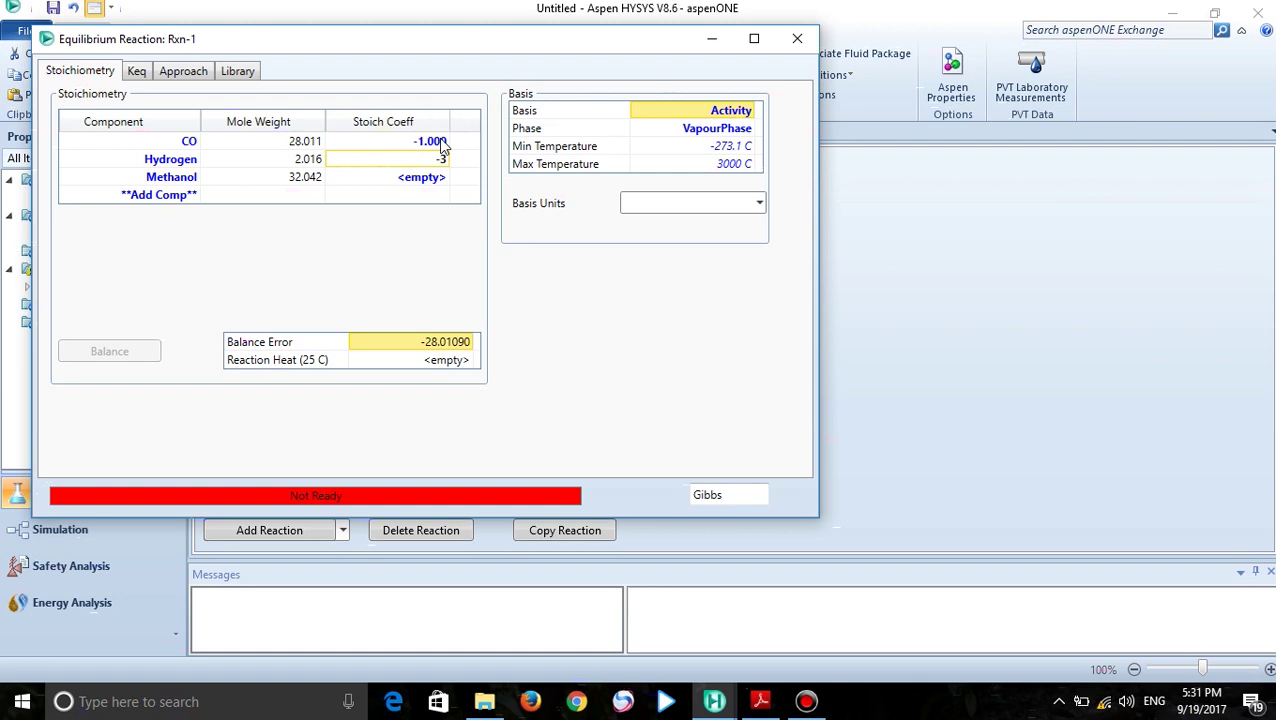
pyautogui.press('Return')
pyautogui.write('1')
pyautogui.press('Return')
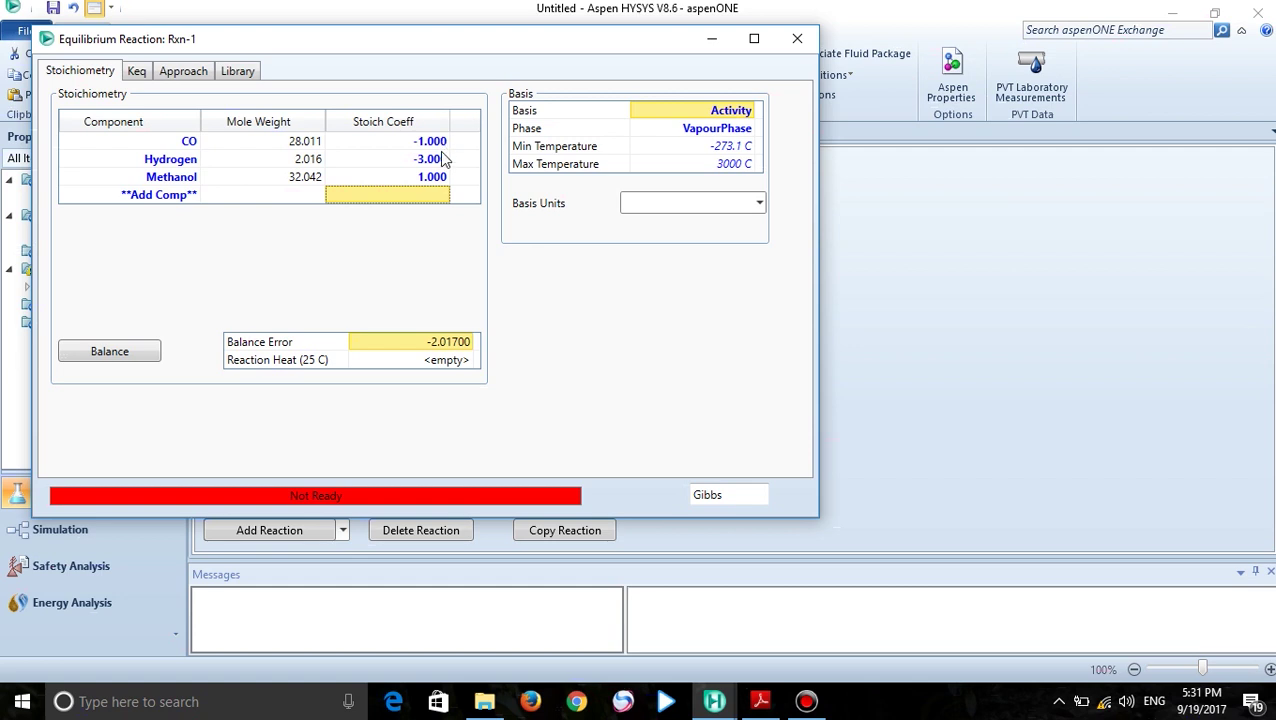
# Correct Hydrogen's stoichiometric coefficient in Rxn-1 to -2 and close the reaction
pyautogui.click(436, 160)
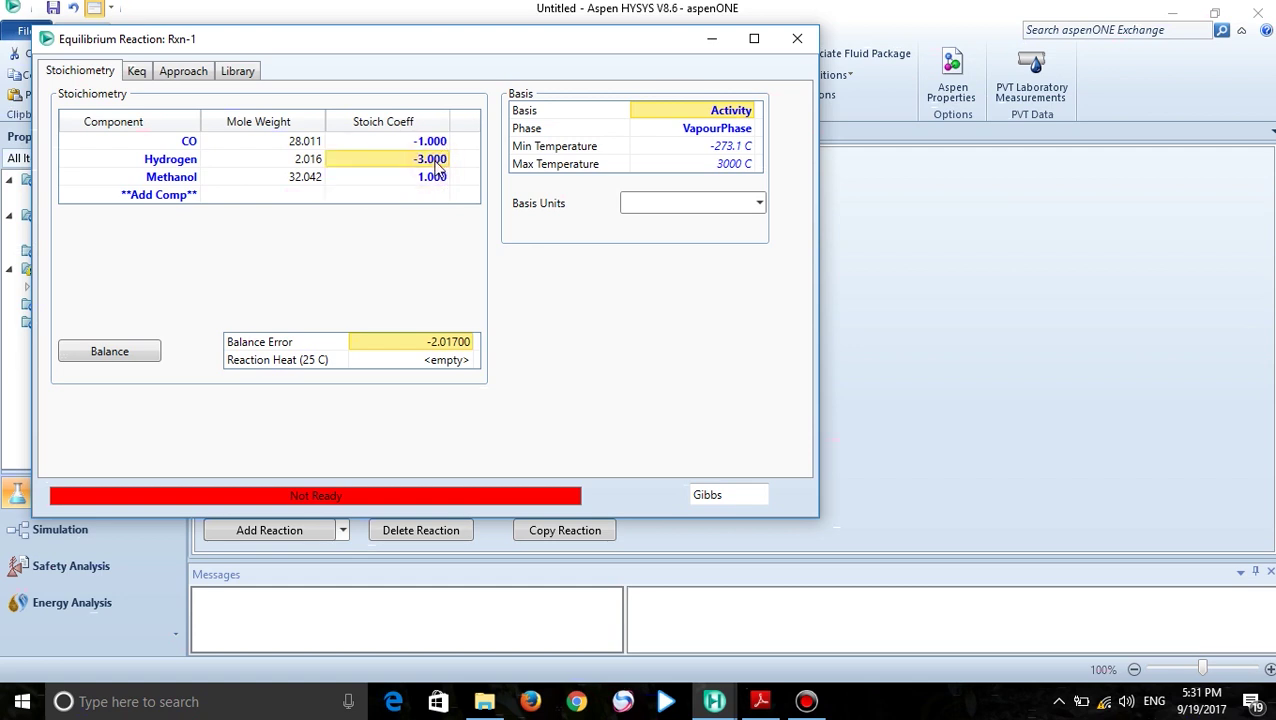
pyautogui.write('-2')
pyautogui.press('Return')
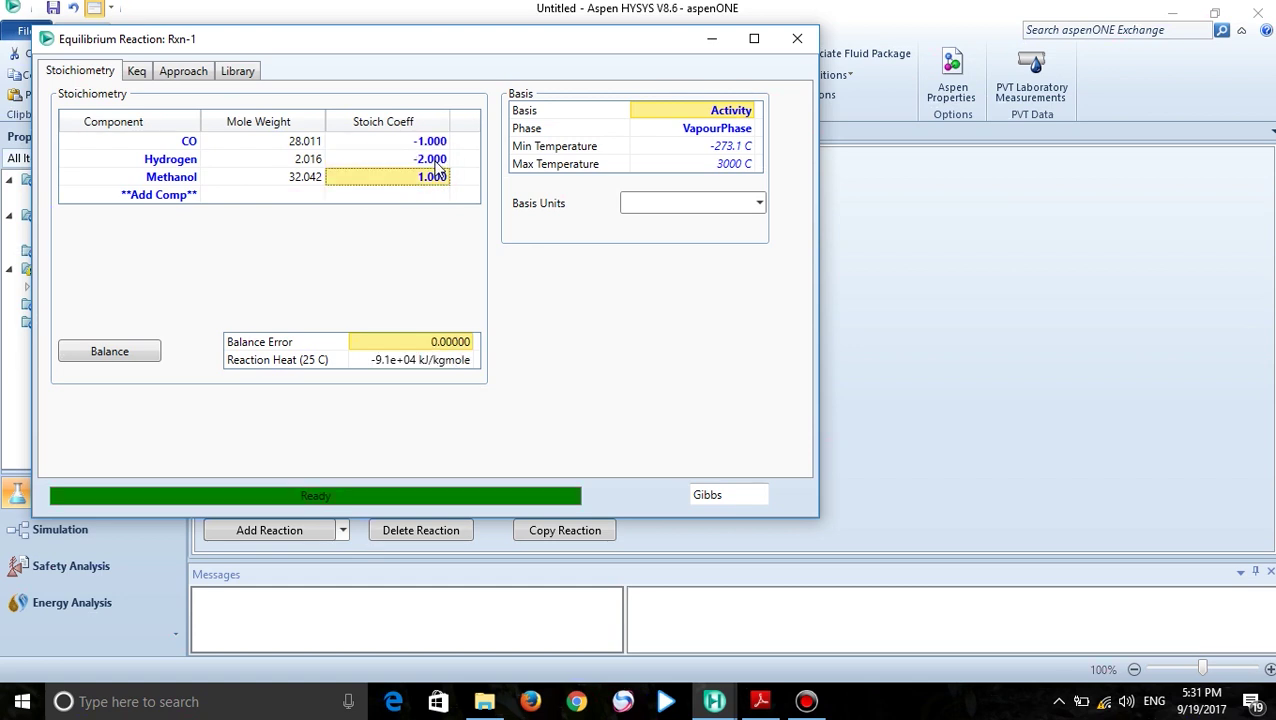
pyautogui.click(807, 39)
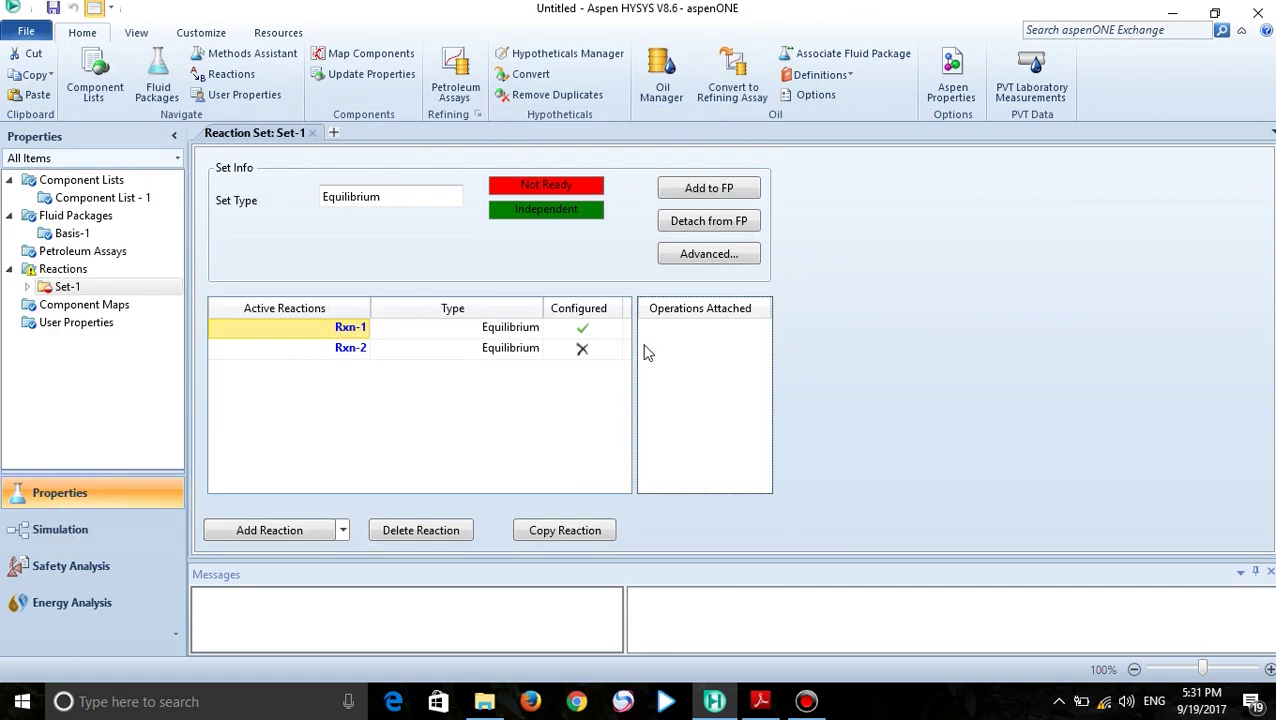
# Add CO2, Hydrogen, Methanol and H2O as the stoichiometry components of reaction Rxn-2
pyautogui.doubleClick(351, 350)
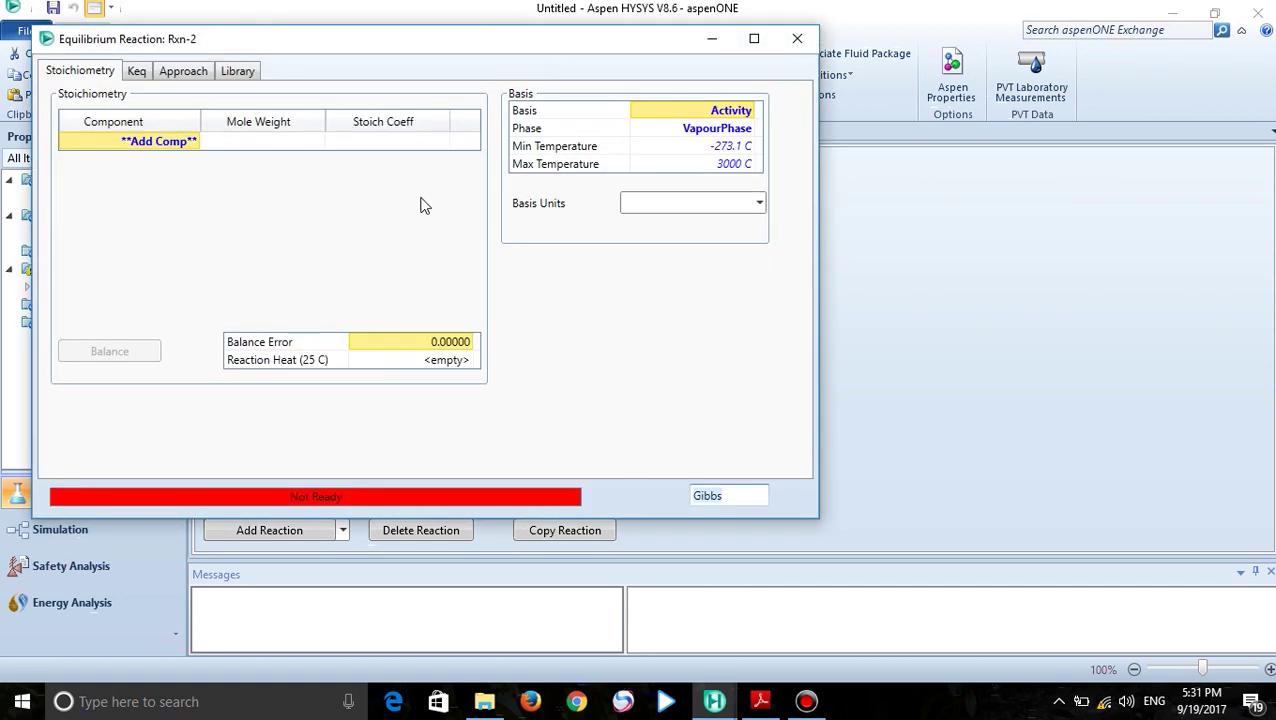
pyautogui.click(194, 142)
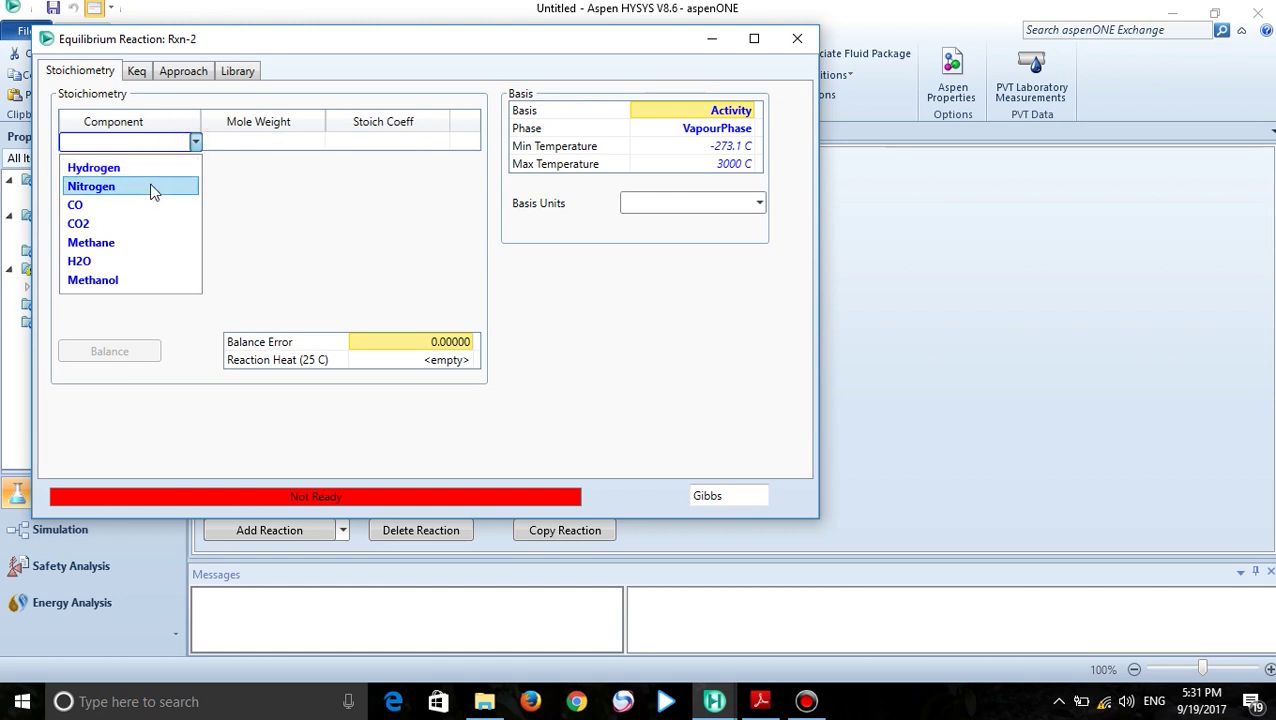
pyautogui.click(124, 225)
pyautogui.click(194, 160)
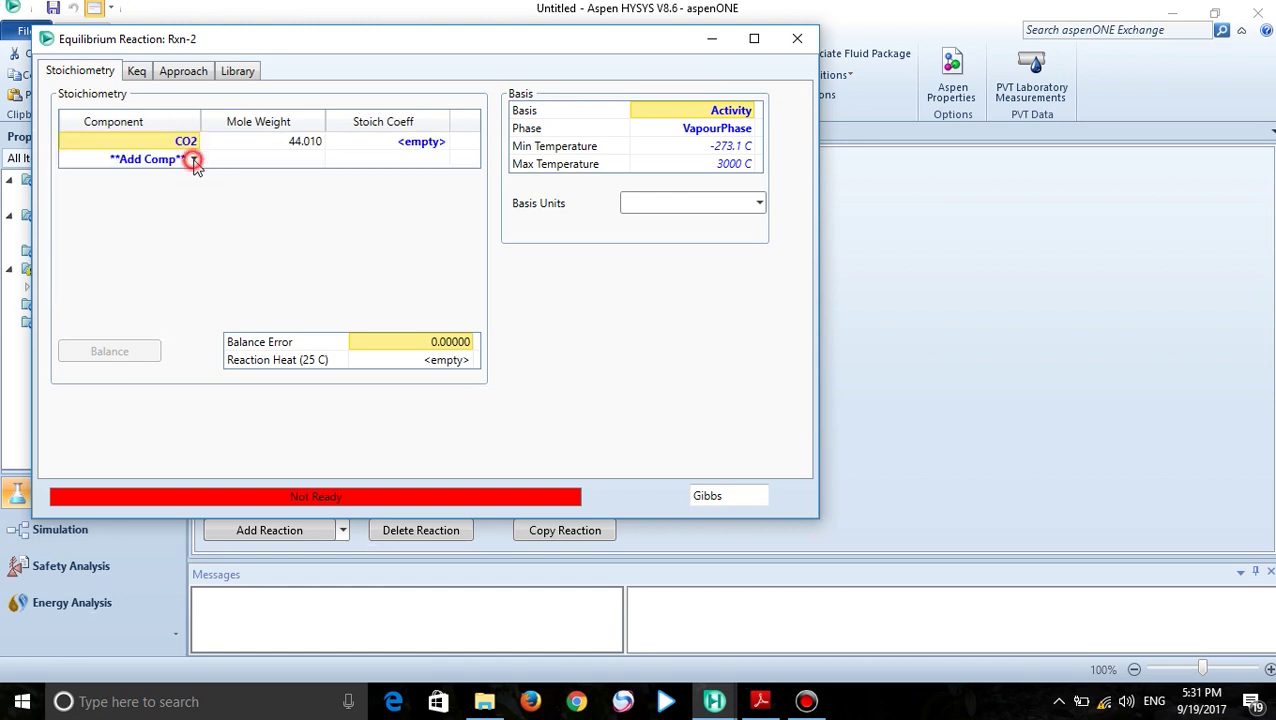
pyautogui.click(180, 184)
pyautogui.click(194, 178)
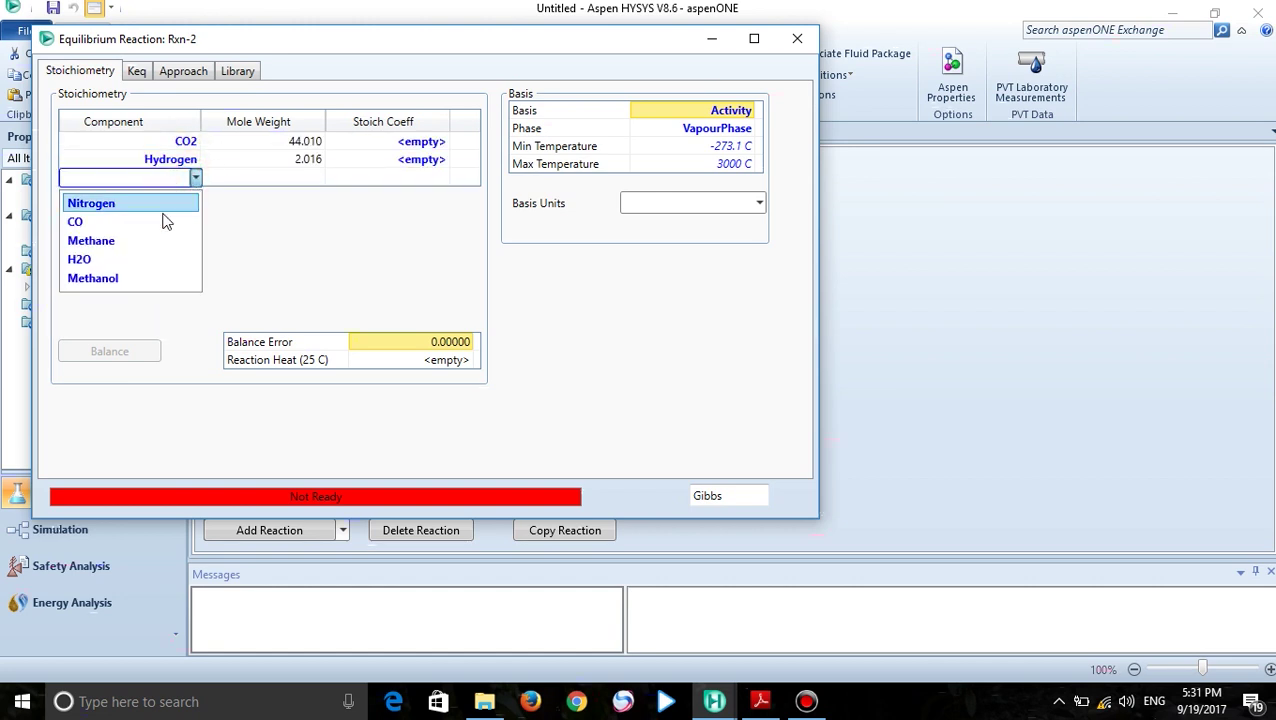
pyautogui.click(116, 281)
pyautogui.click(195, 196)
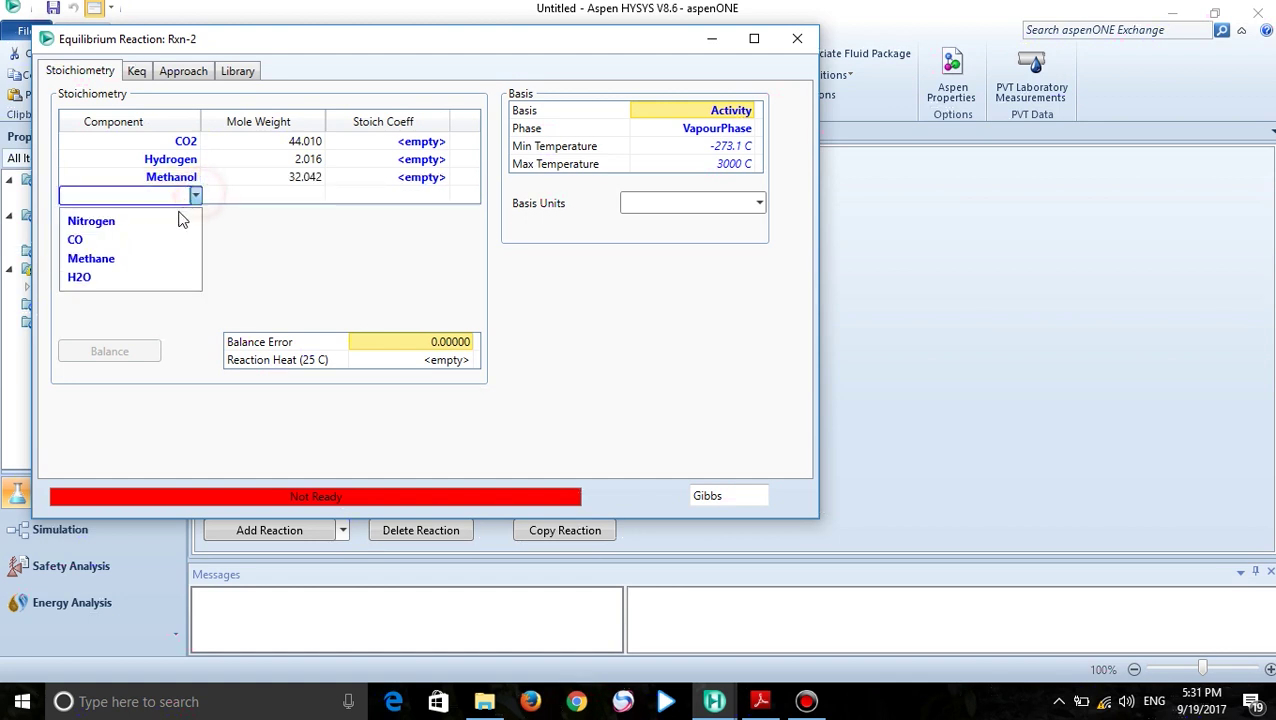
pyautogui.click(128, 277)
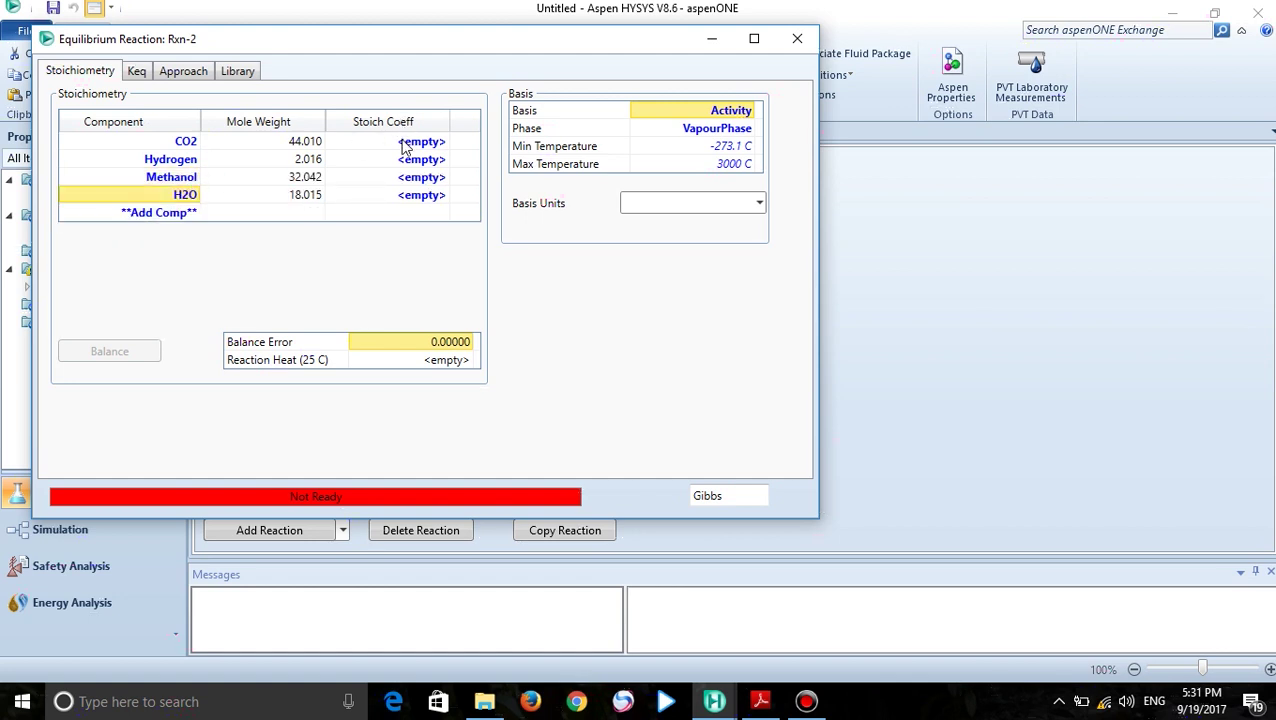
# Set the stoichiometric coefficients in Rxn-2 to -1 for CO2, -3 for Hydrogen, 1 for Methanol and 1 for H2O, and close the reaction
pyautogui.click(405, 141)
pyautogui.write('-1')
pyautogui.press('Return')
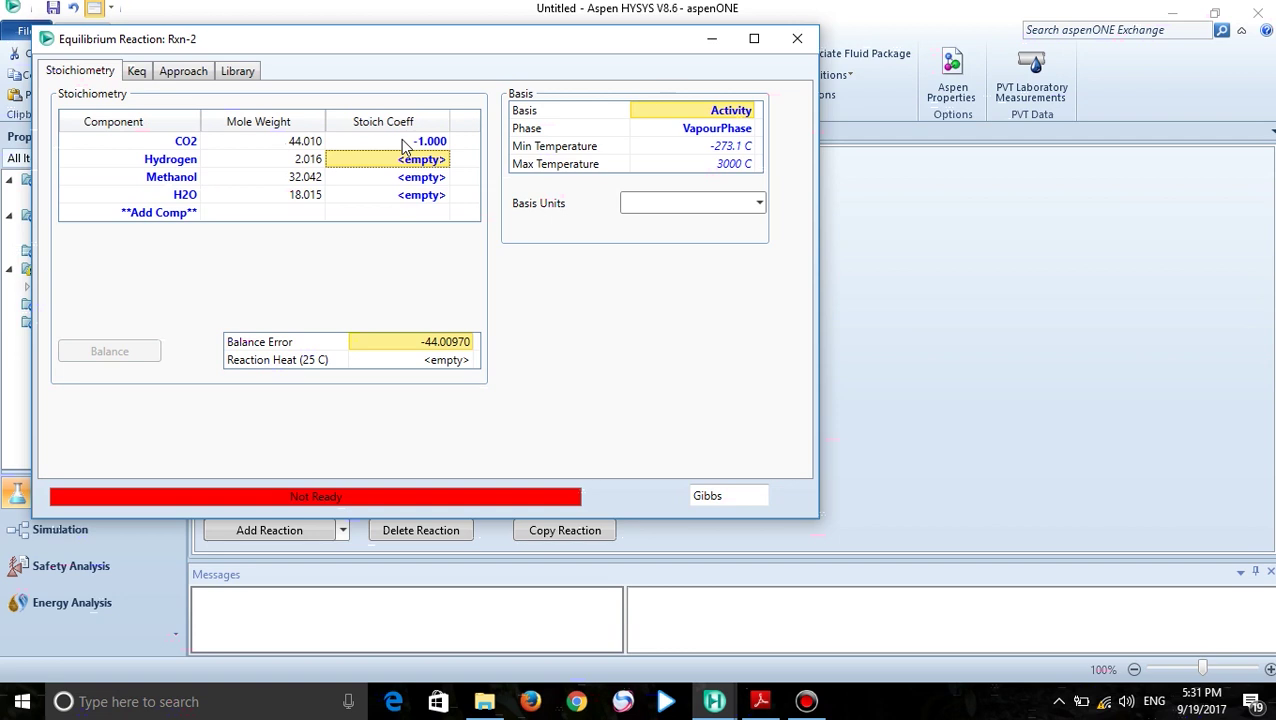
pyautogui.write('-')
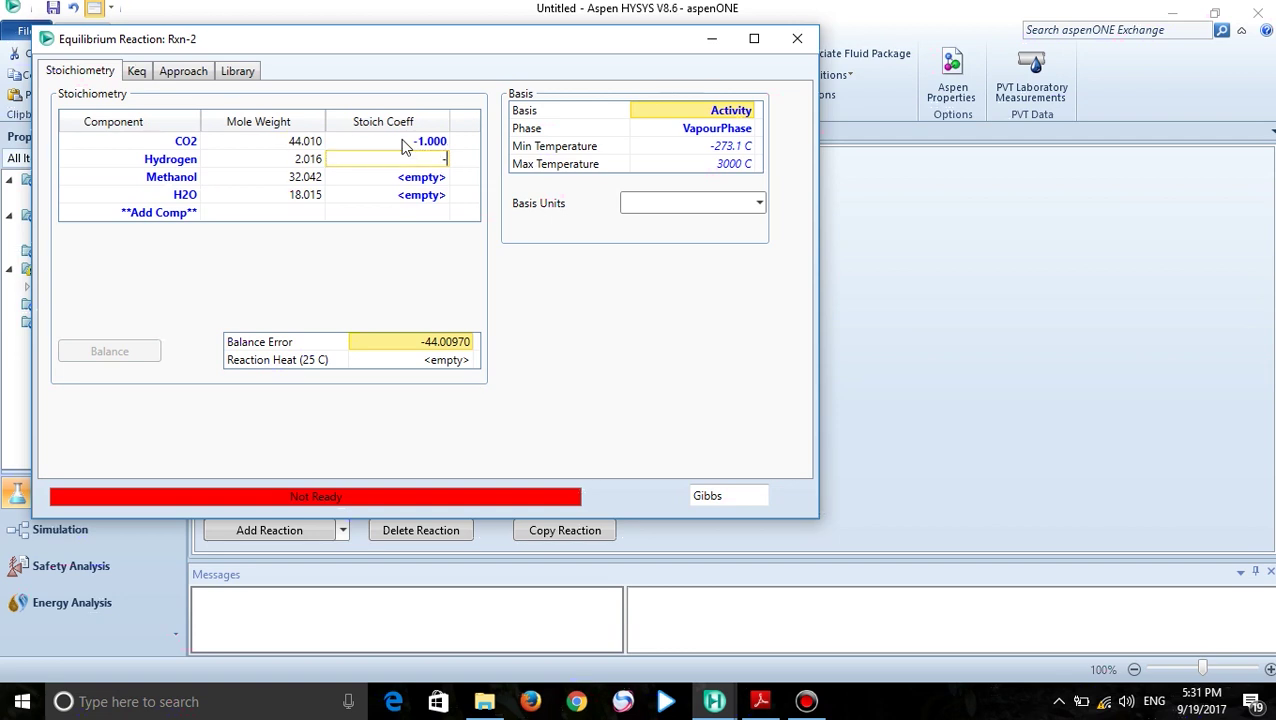
pyautogui.write('3')
pyautogui.press('Return')
pyautogui.write('1')
pyautogui.press('Return')
pyautogui.write('1')
pyautogui.press('Return')
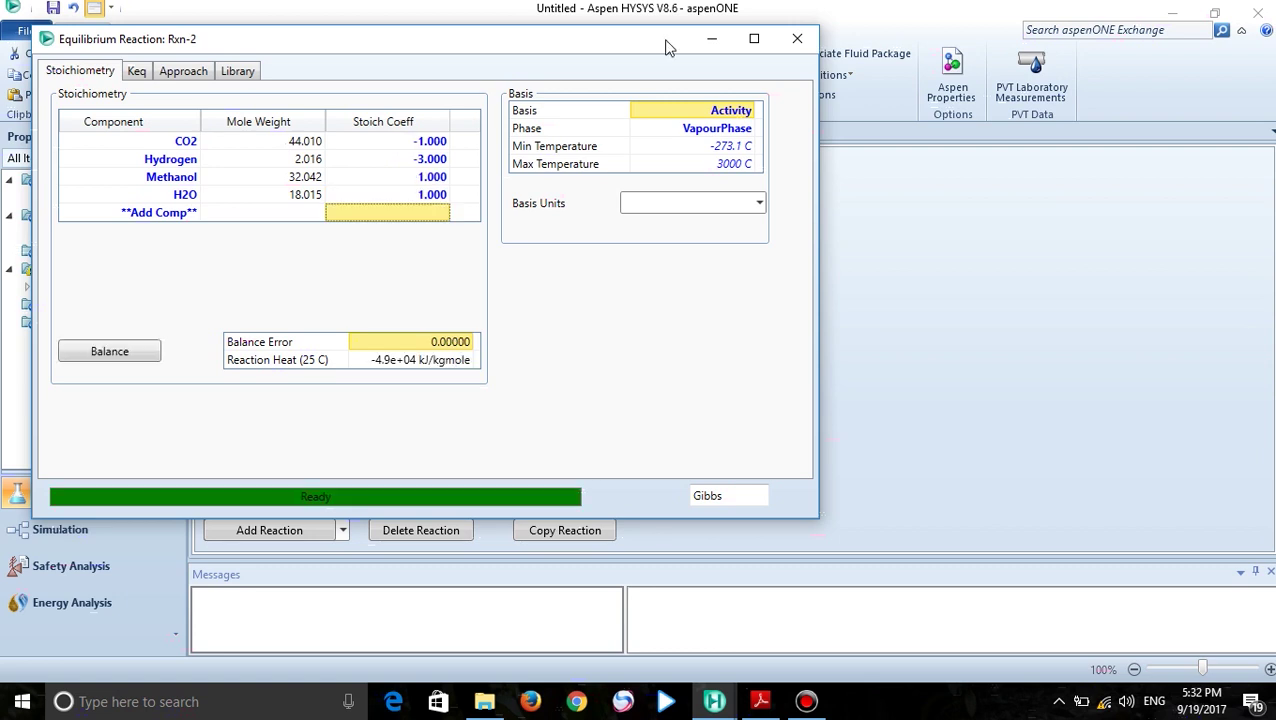
pyautogui.click(797, 38)
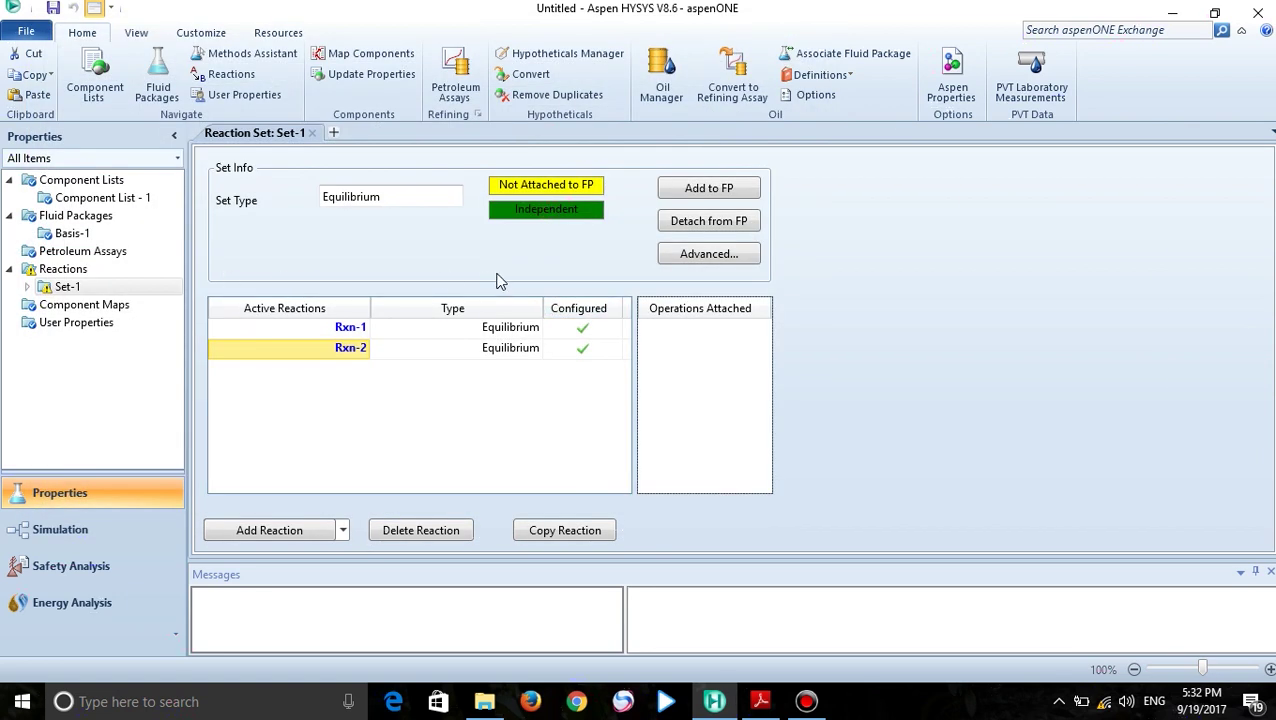
# Attach reaction set Set-1 to the fluid package and switch to the simulation environment
pyautogui.click(680, 196)
pyautogui.click(614, 480)
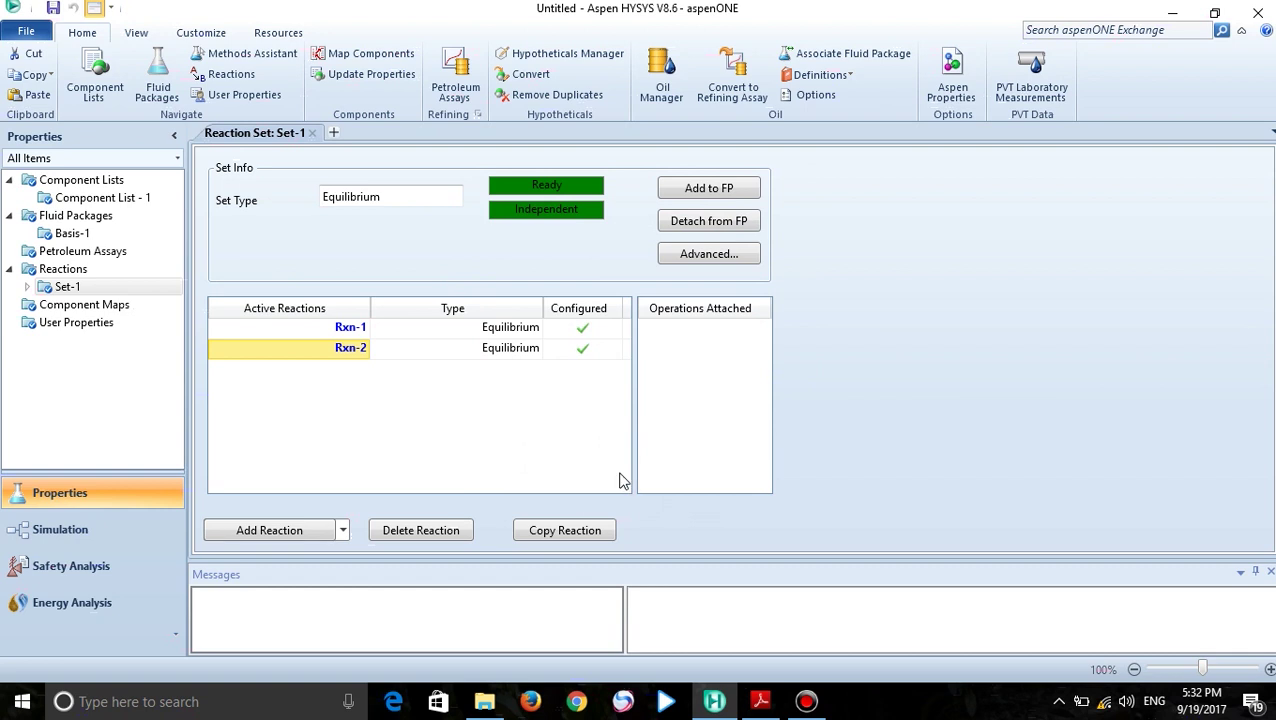
pyautogui.click(60, 530)
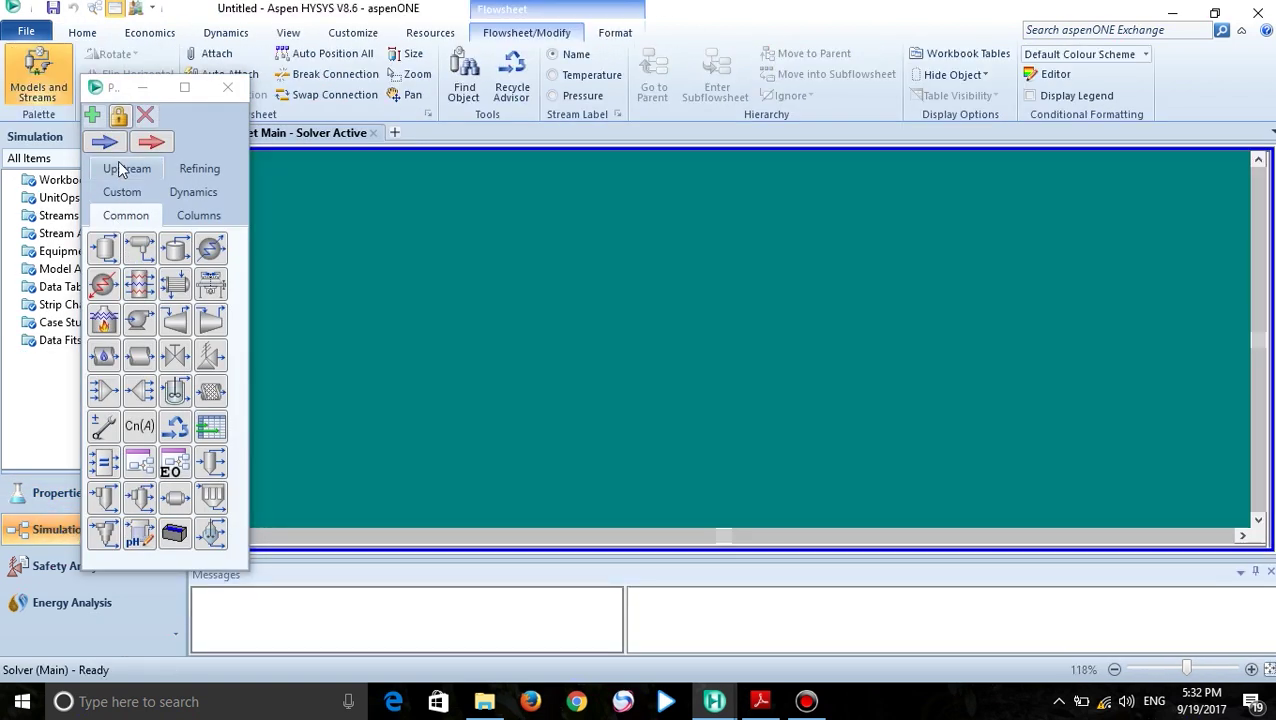
# Place a material stream on the flowsheet and set its temperature to 50 C, pressure to 51.2 bar and molar flow to 1.145e+004 kgmole/h
pyautogui.click(104, 141)
pyautogui.click(388, 325)
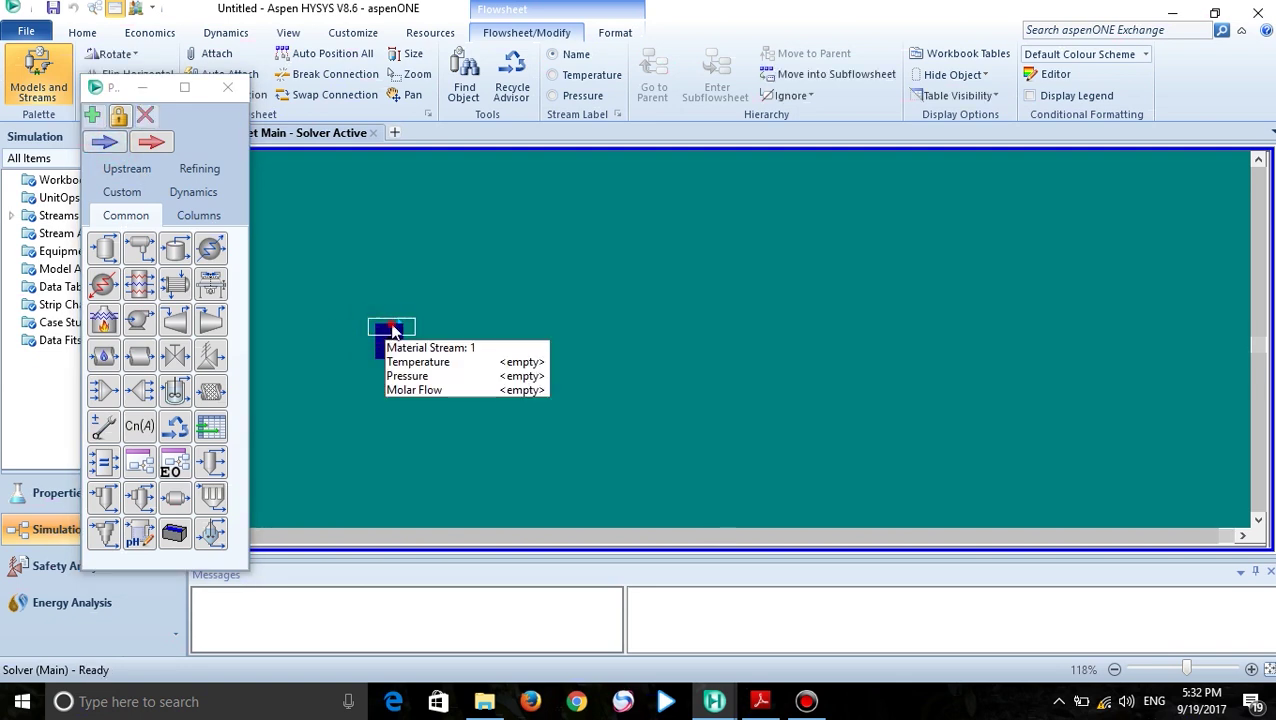
pyautogui.doubleClick(391, 323)
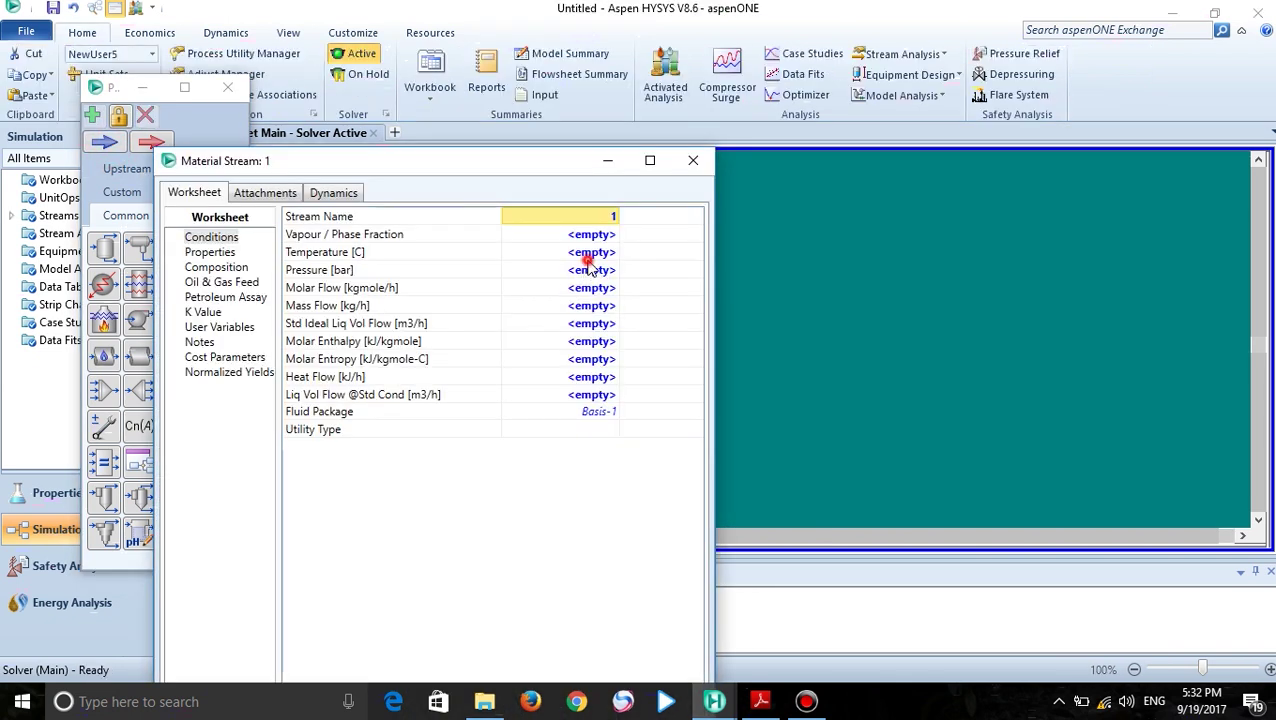
pyautogui.click(590, 257)
pyautogui.write('50')
pyautogui.press('Return')
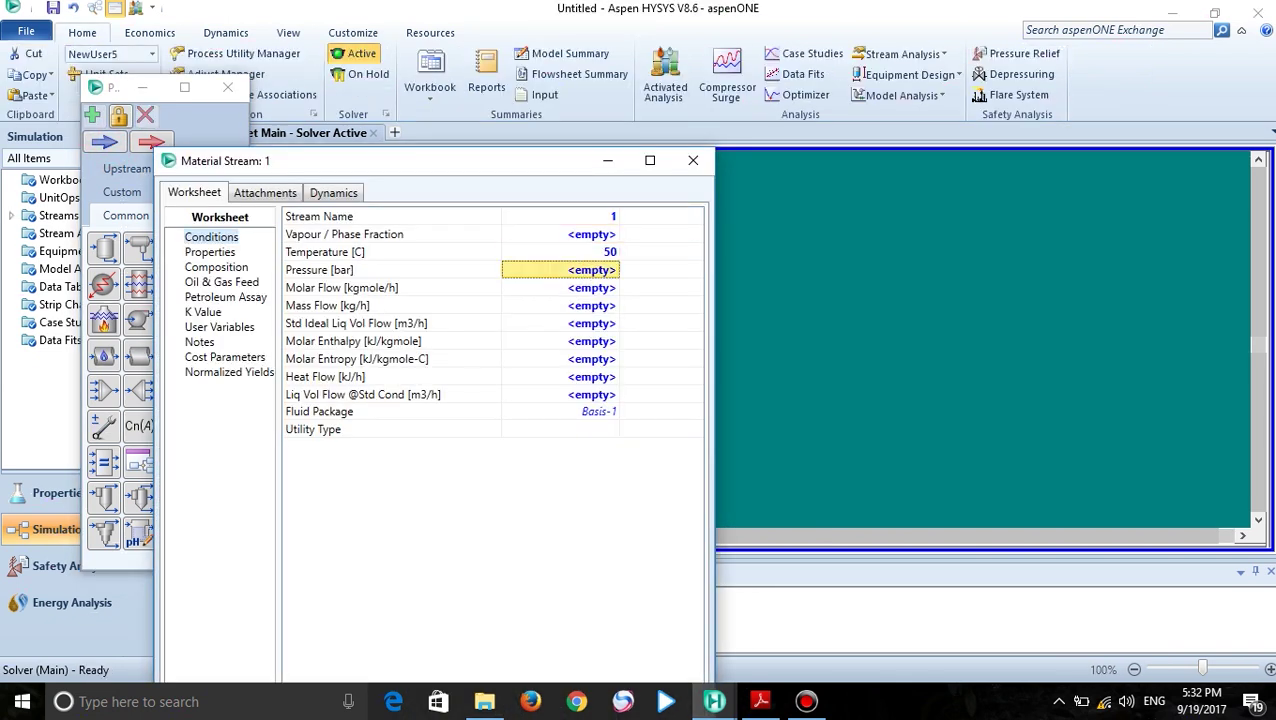
pyautogui.write('51.2')
pyautogui.press('Return')
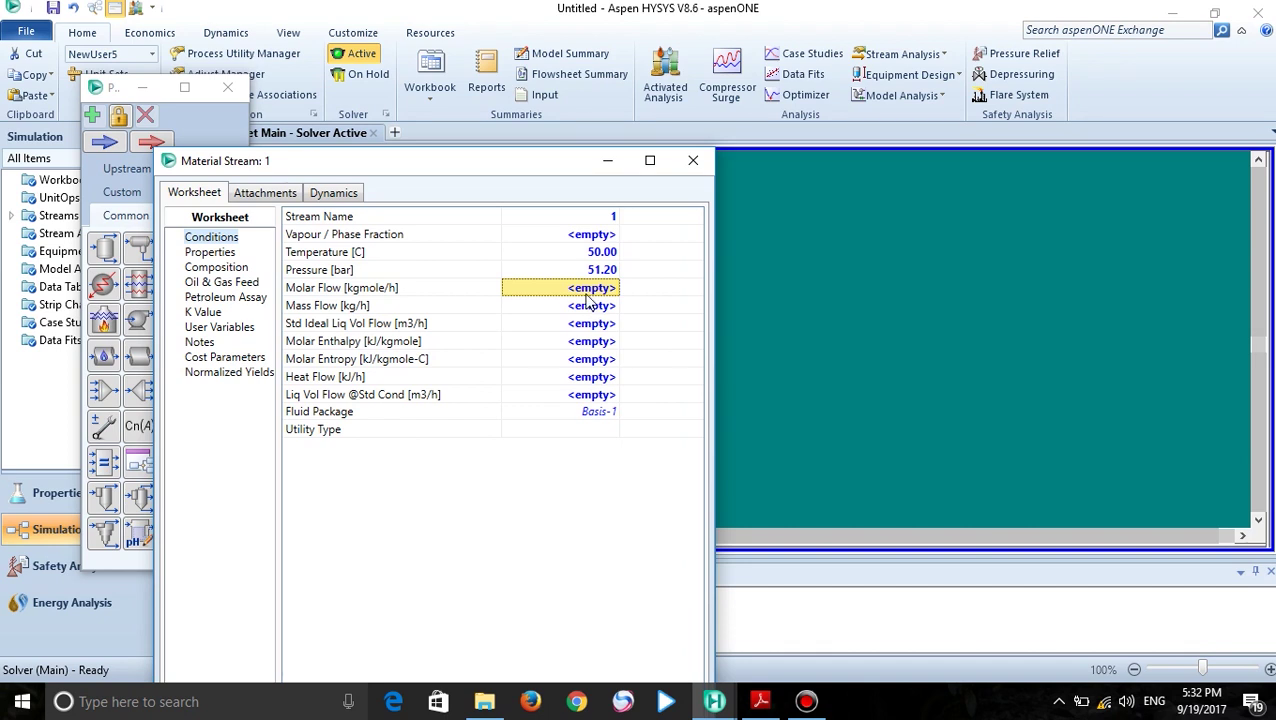
pyautogui.write('1.145e+0')
pyautogui.press('Return')
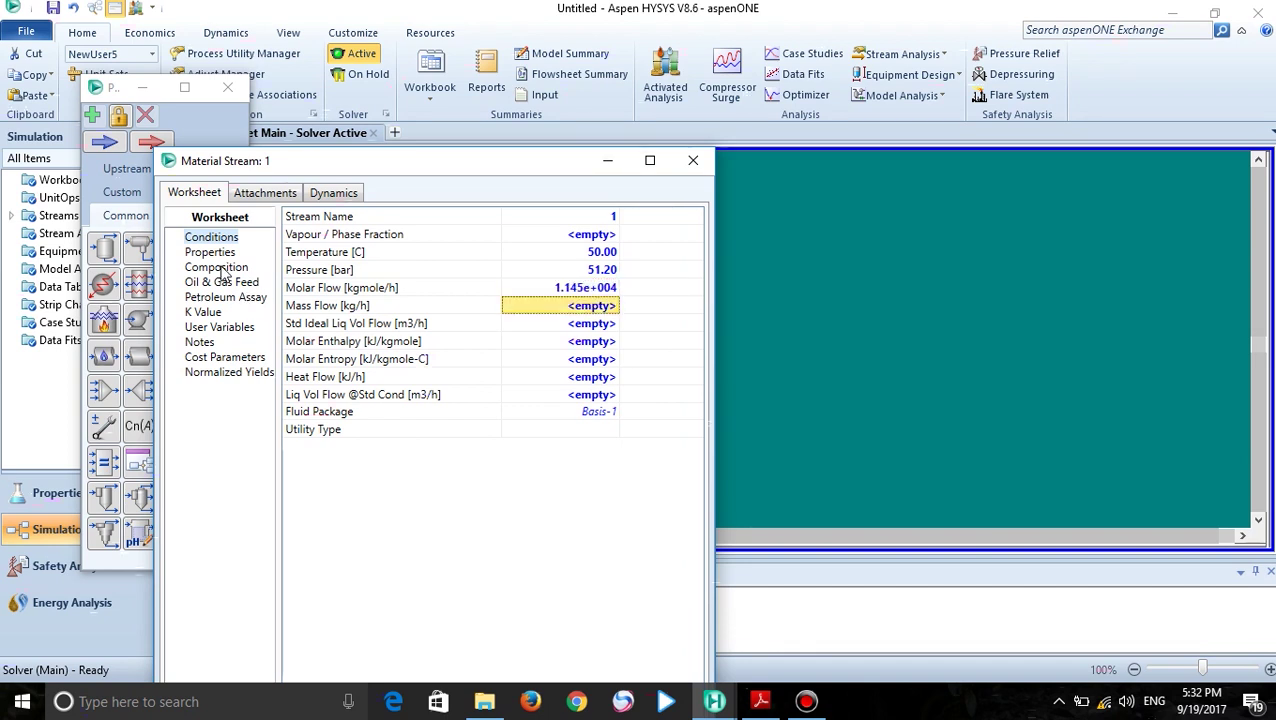
# Enter mole fractions in stream 1's composition: Hydrogen 0.6746, Nitrogen 0.003 and CO 0.2297
pyautogui.click(218, 268)
pyautogui.click(575, 244)
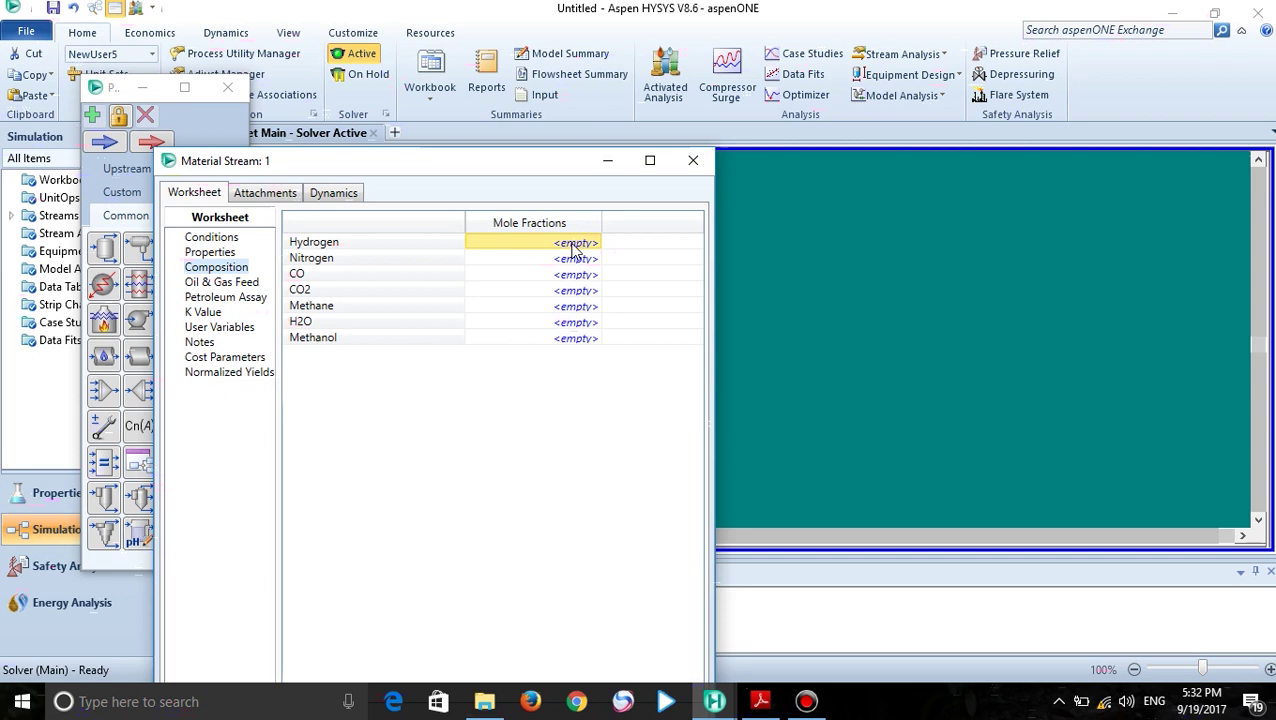
pyautogui.write('0')
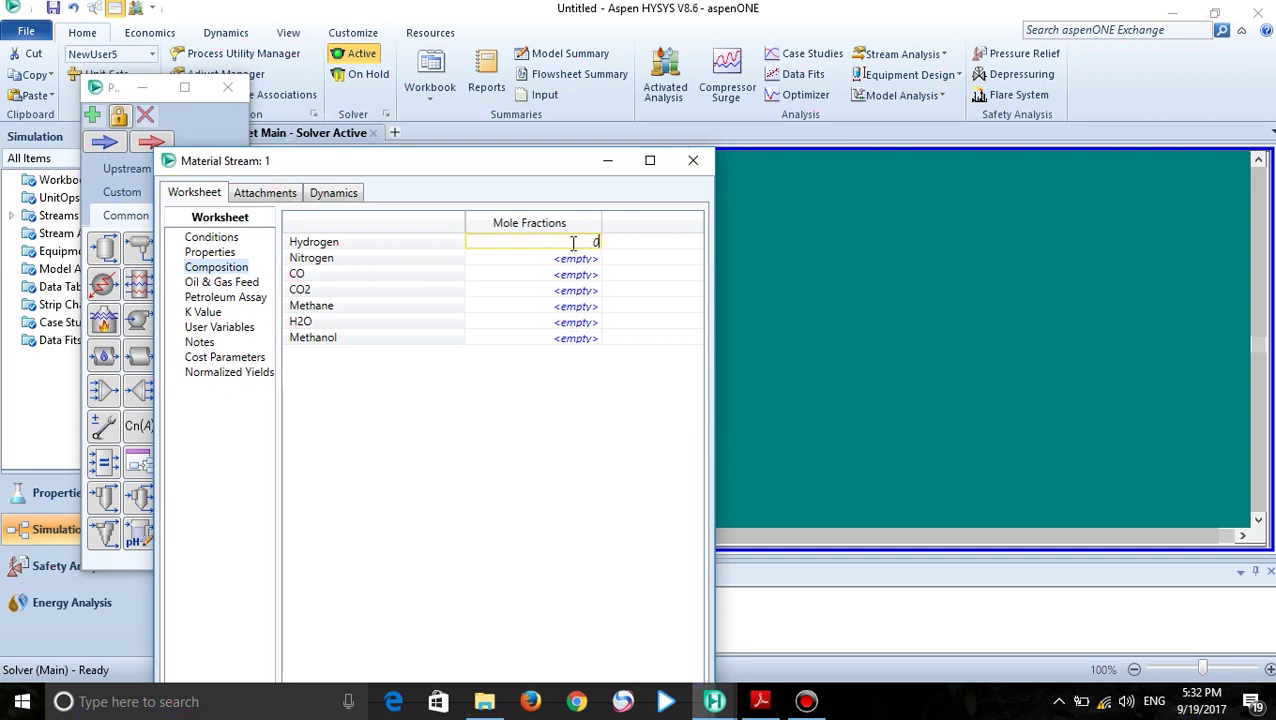
pyautogui.write('.6746')
pyautogui.press('Return')
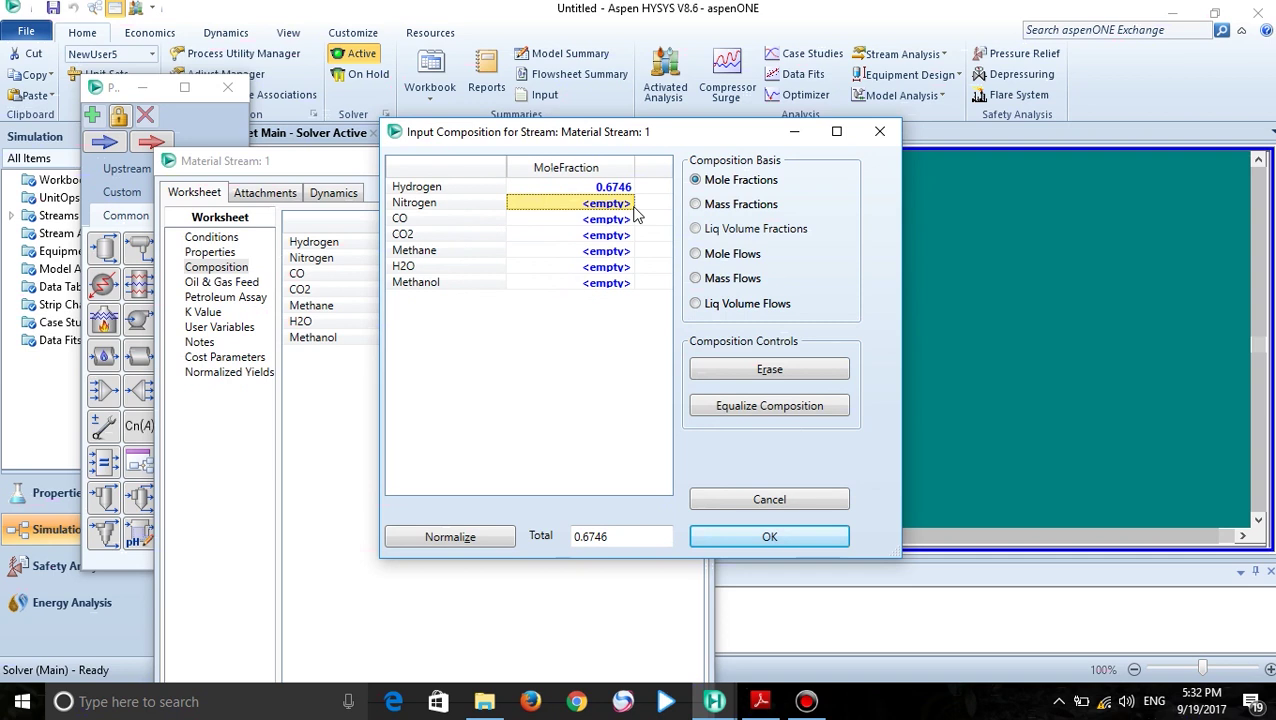
pyautogui.click(632, 205)
pyautogui.write('0.003')
pyautogui.press('Return')
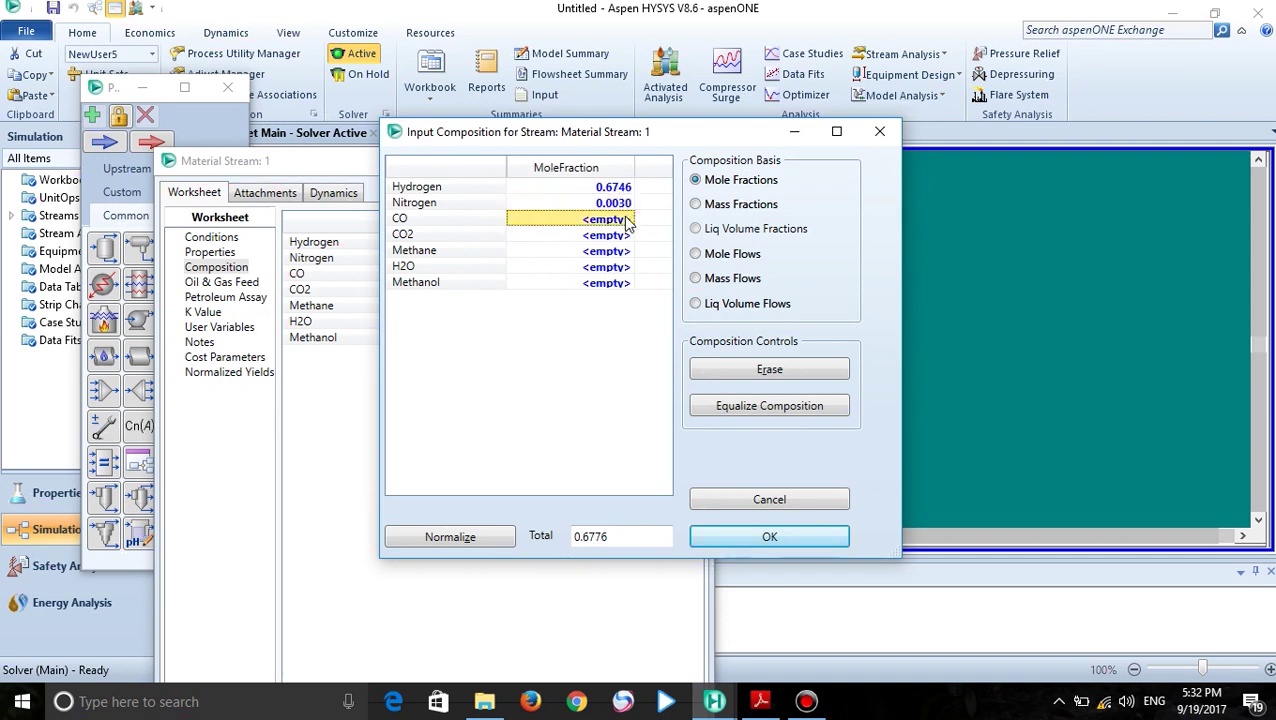
pyautogui.click(625, 219)
pyautogui.write('0.2297')
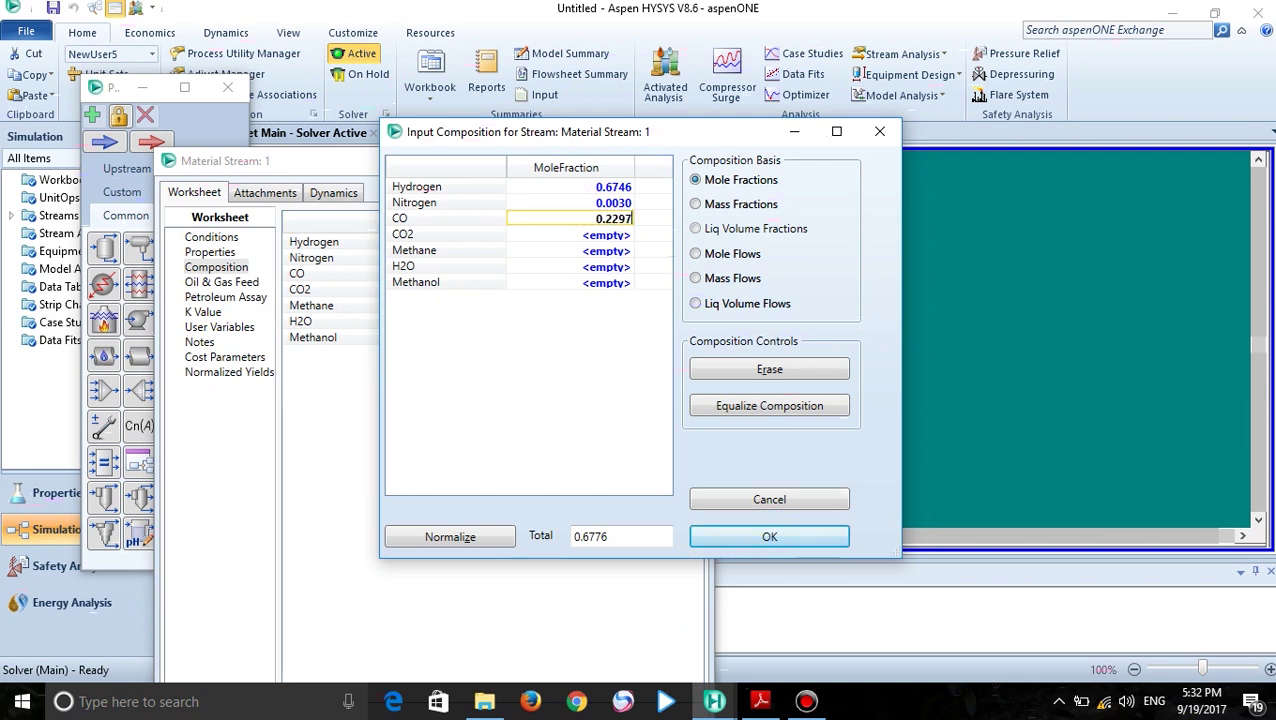
pyautogui.press('Return')
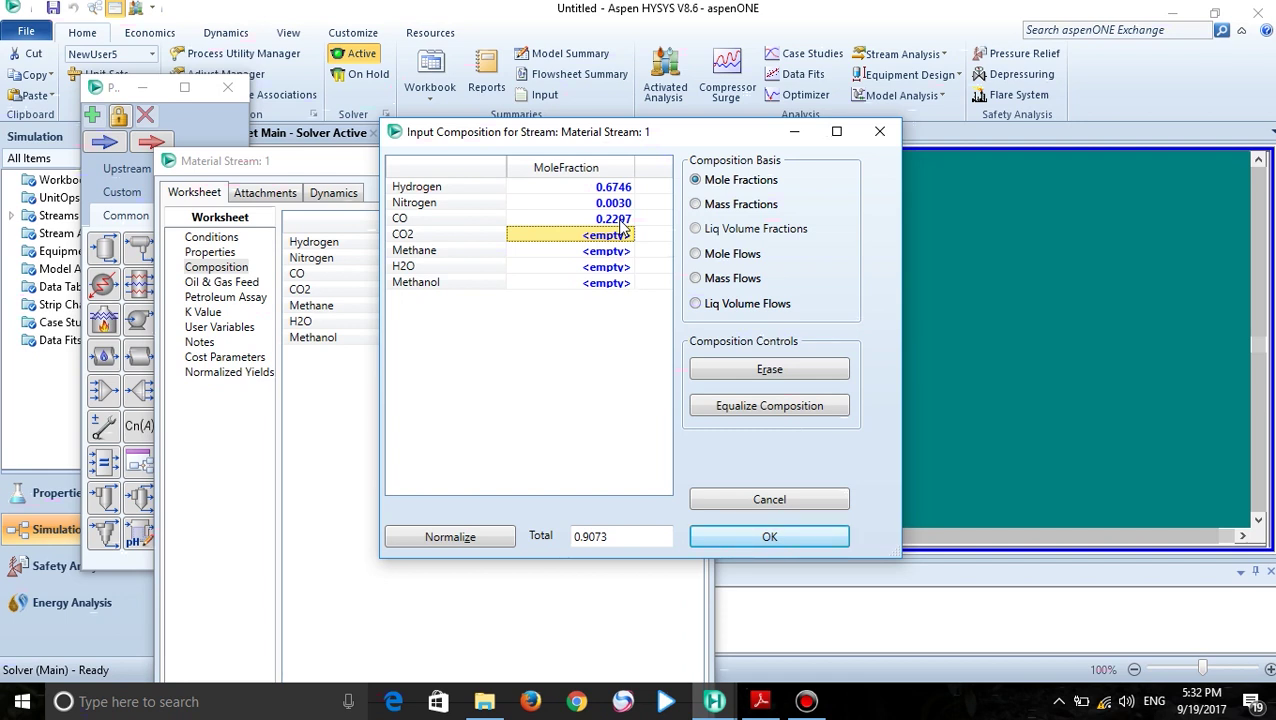
# Enter mole fractions of 0.0666 for CO2, 0.0217 for Methane and 0.0023 for H2O, then accept the composition and close stream 1
pyautogui.click(621, 232)
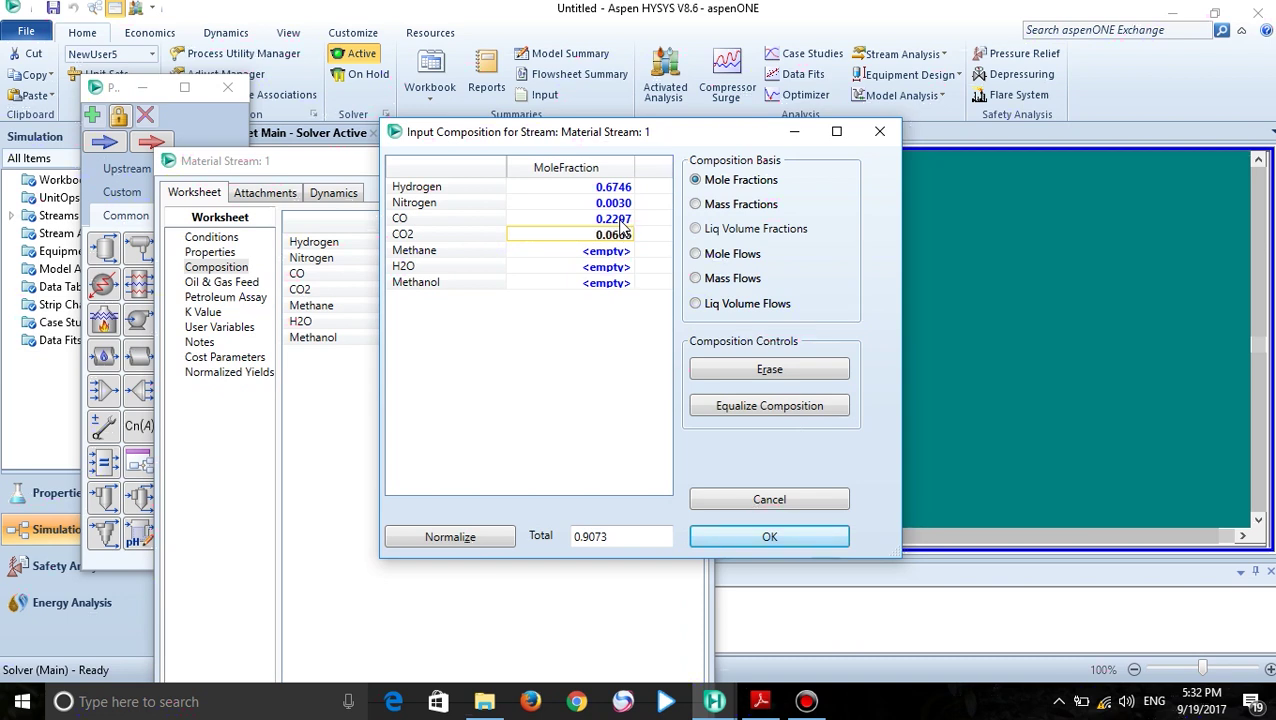
pyautogui.press('Return')
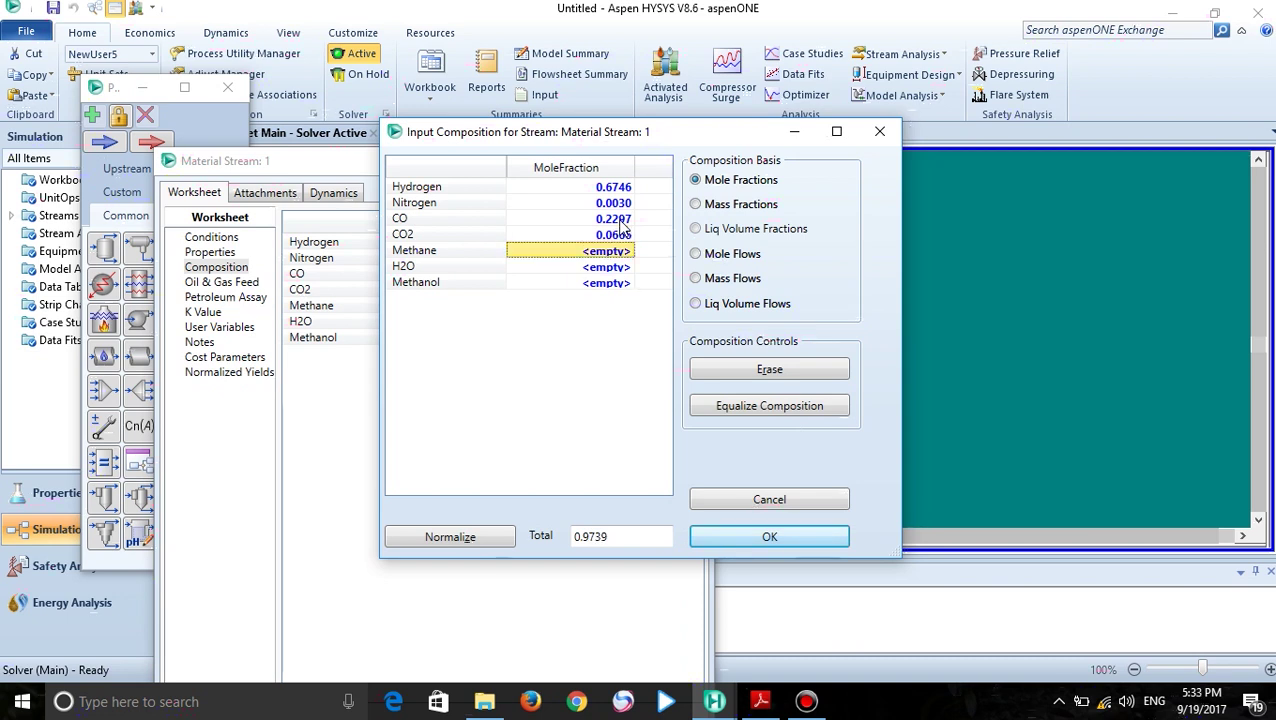
pyautogui.write('0.')
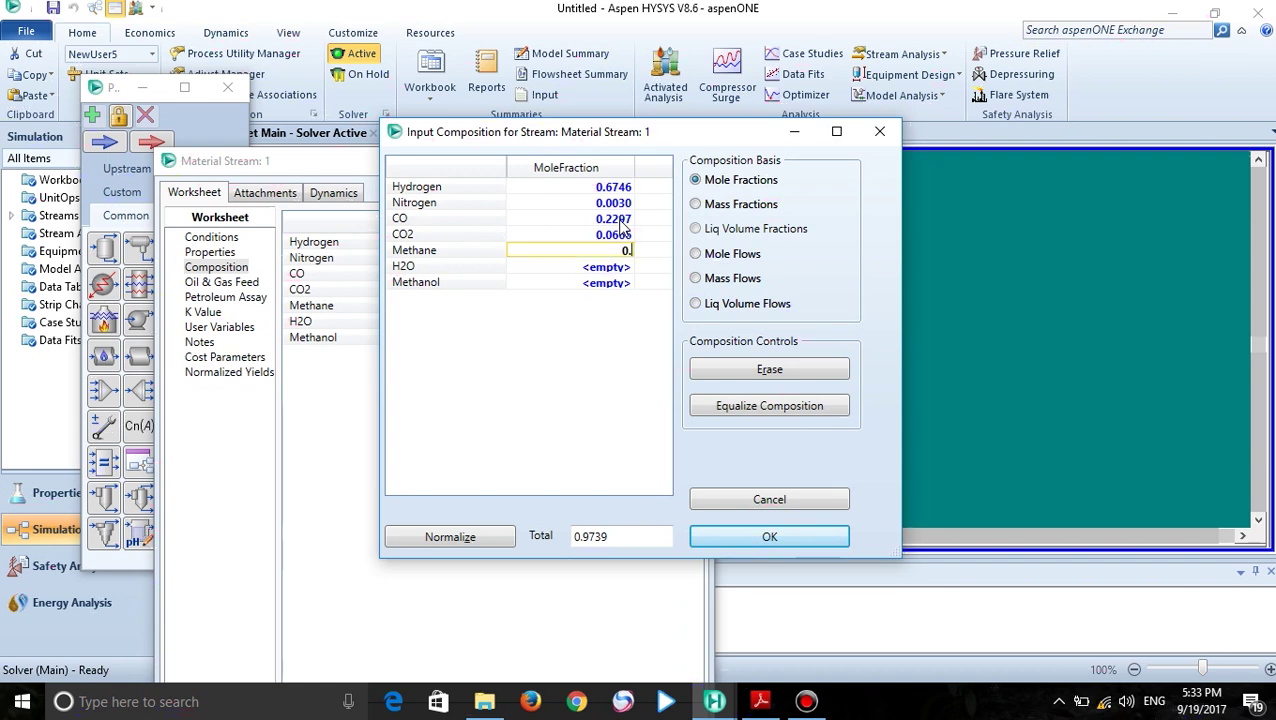
pyautogui.write('0217')
pyautogui.press('Return')
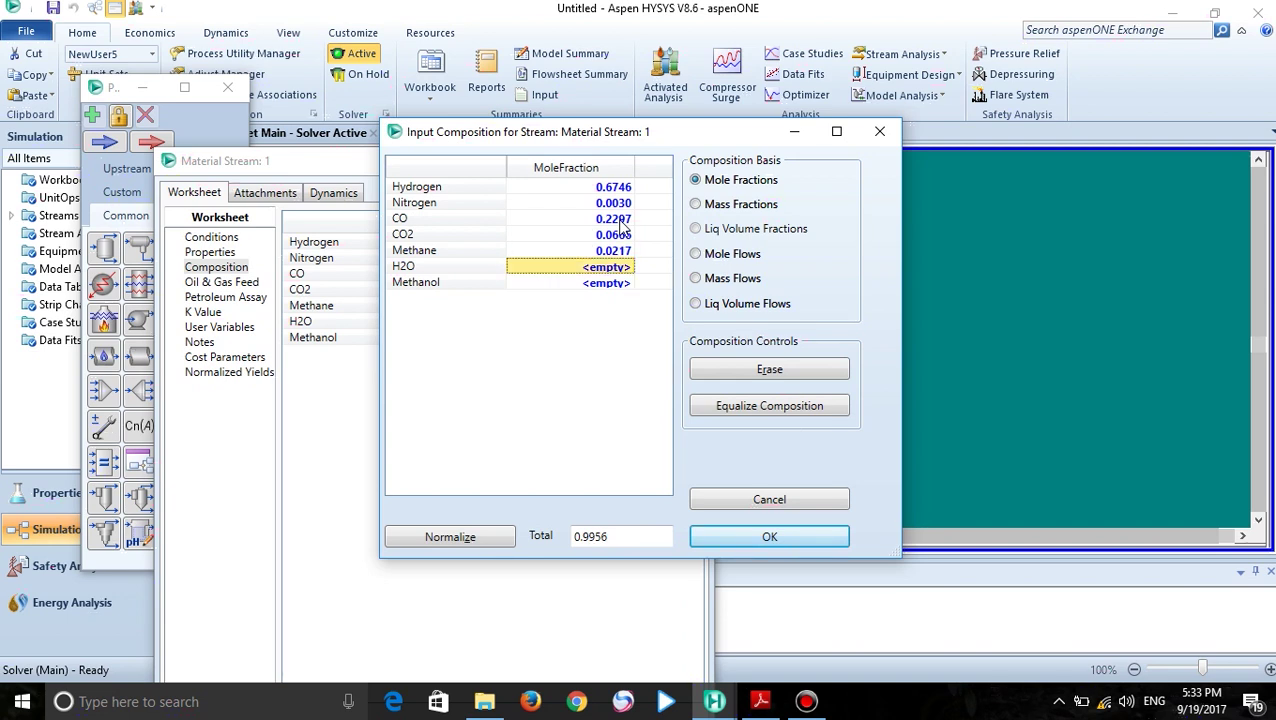
pyautogui.write('0.0023')
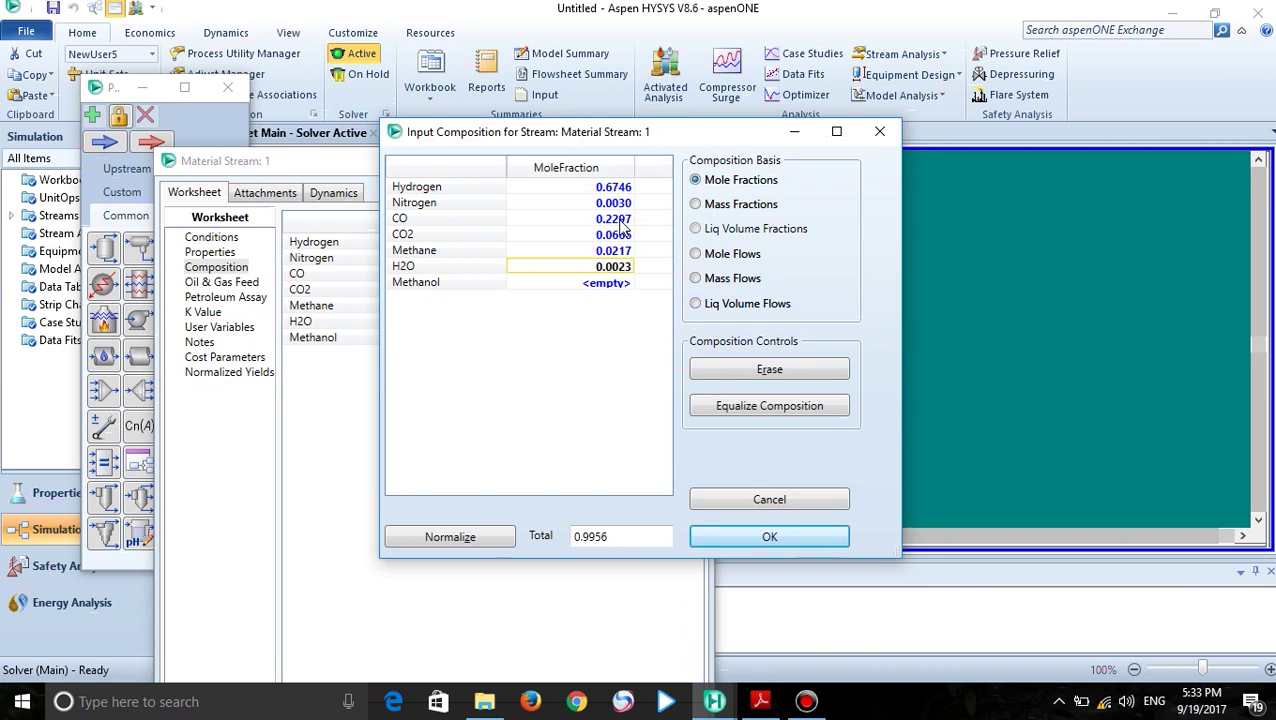
pyautogui.press('Return')
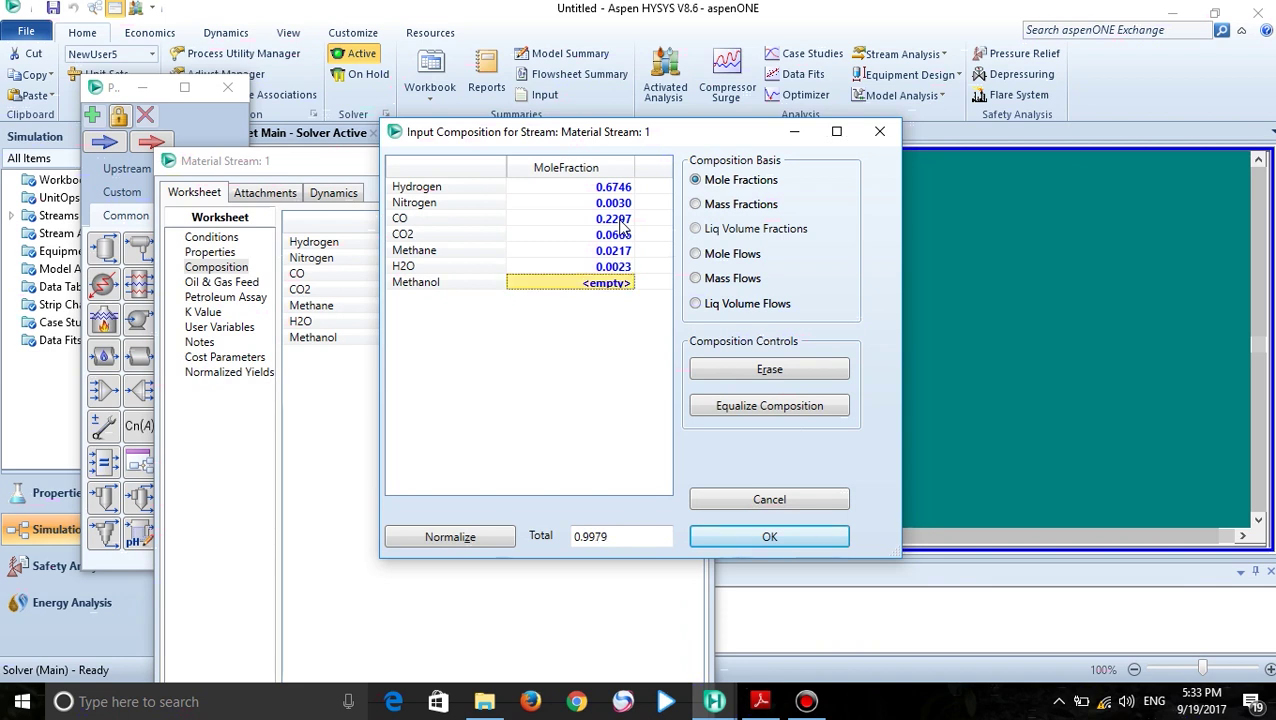
pyautogui.click(734, 532)
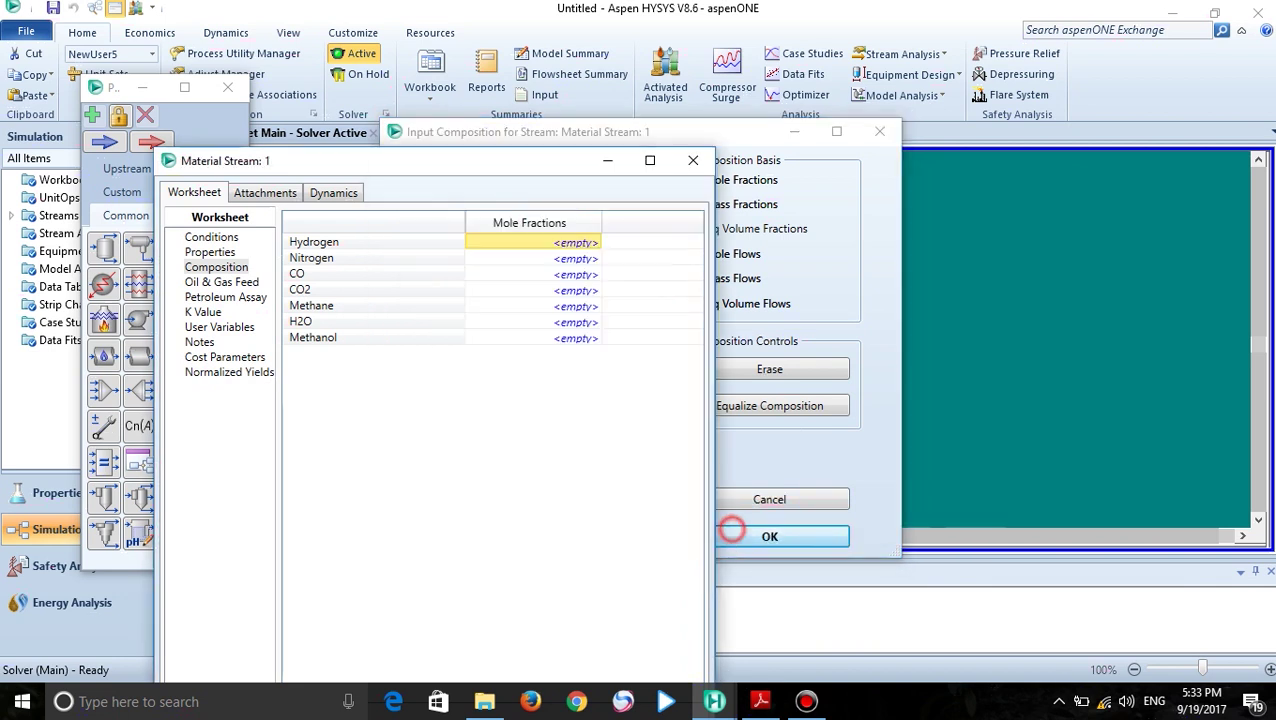
pyautogui.moveTo(517, 175); pyautogui.dragTo(654, 63)
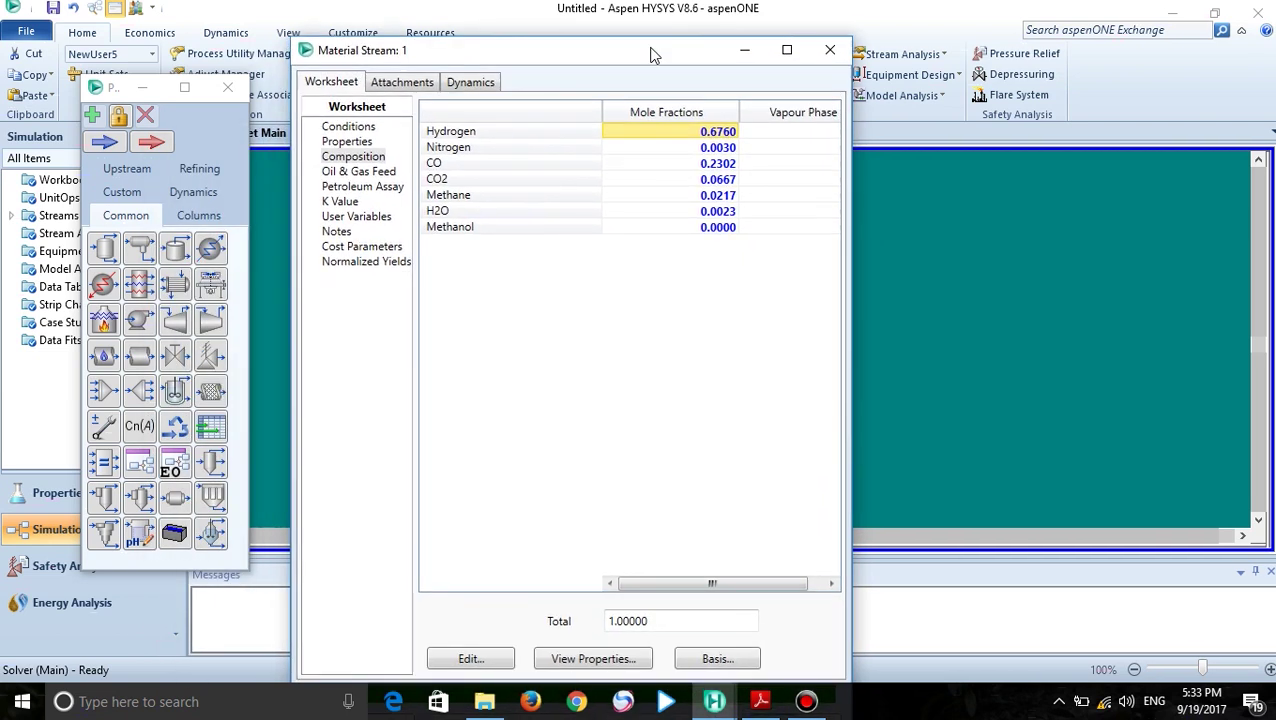
pyautogui.click(829, 51)
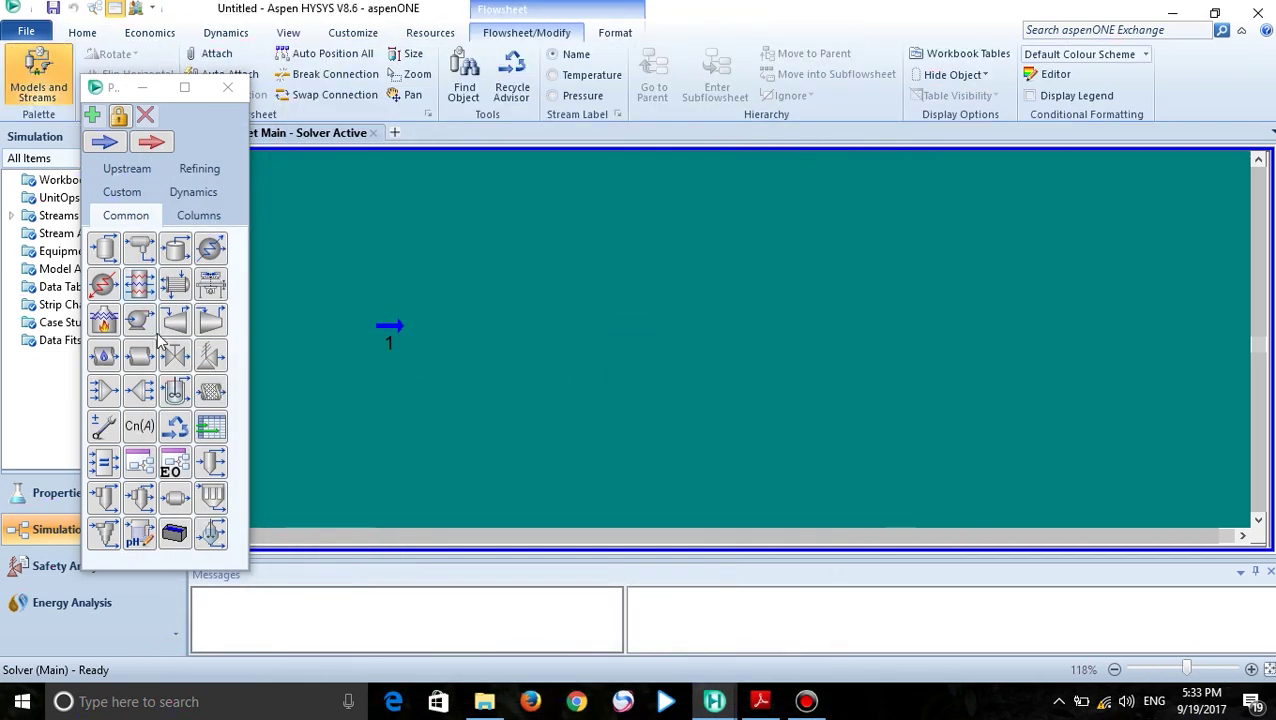
# Add a compressor beside stream 1, with stream 1 as its inlet and a new stream 2 as its outlet
pyautogui.click(211, 322)
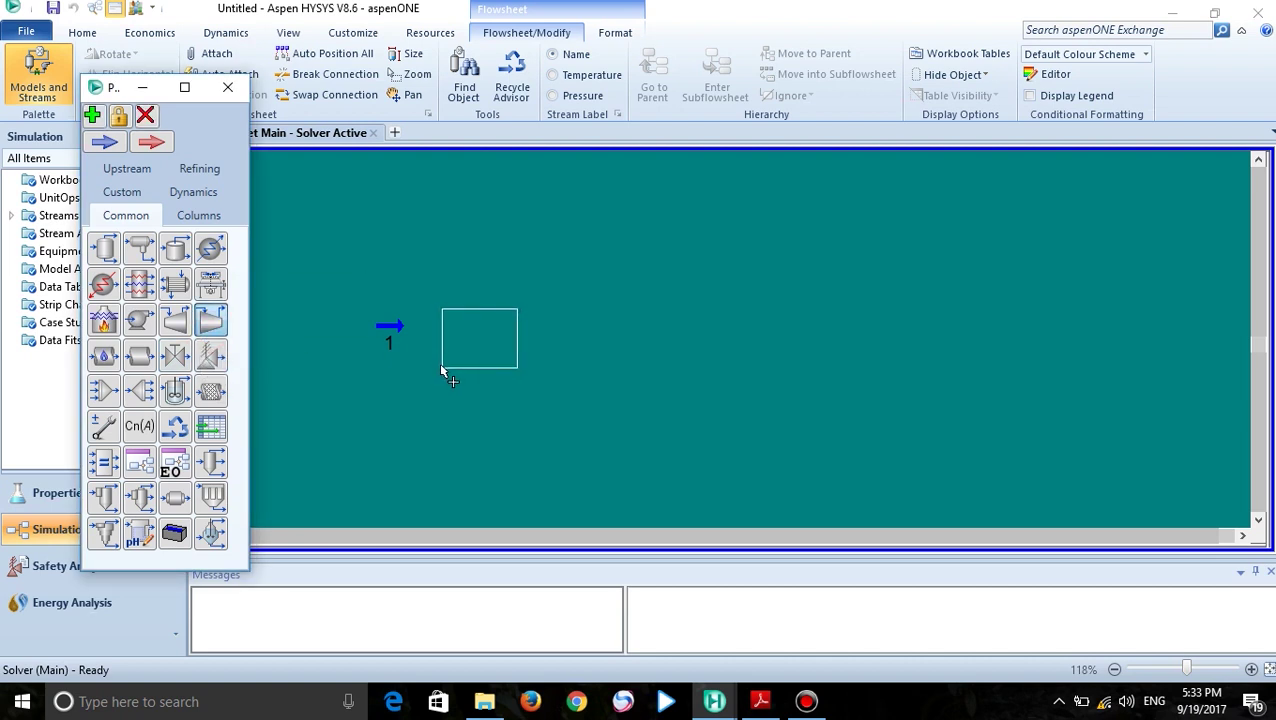
pyautogui.click(441, 369)
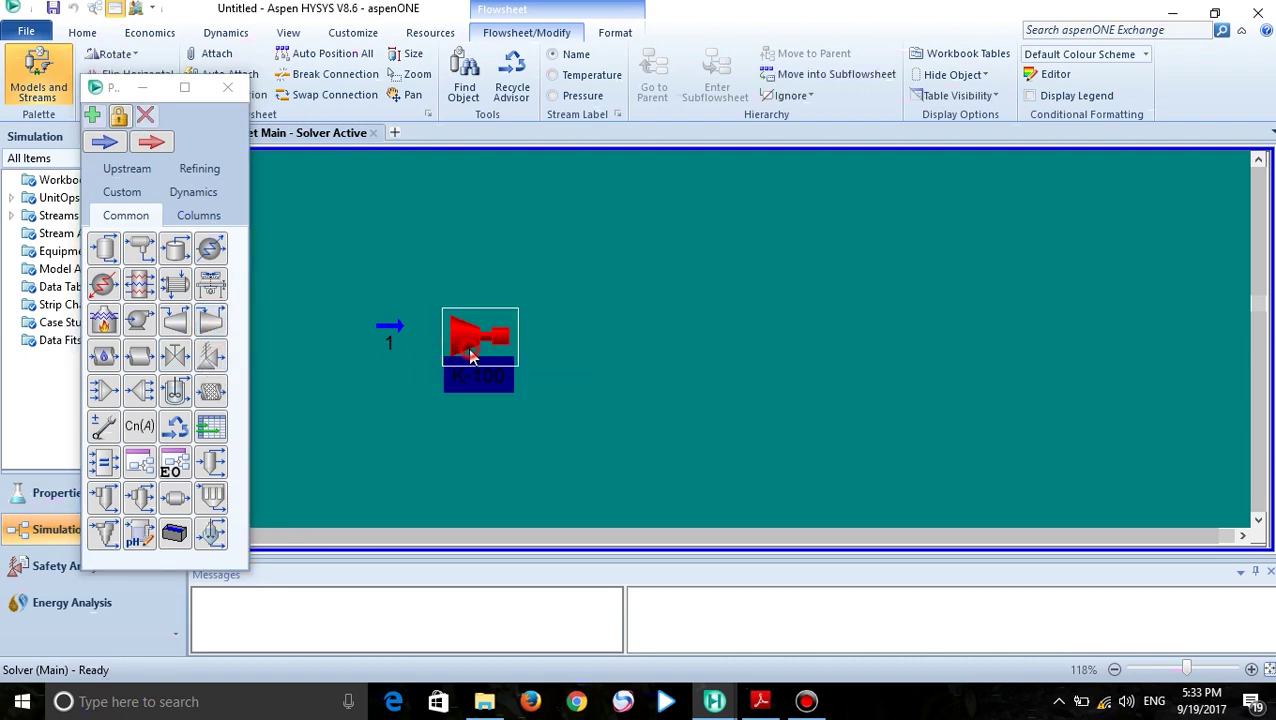
pyautogui.doubleClick(472, 355)
pyautogui.click(294, 149)
pyautogui.click(268, 177)
pyautogui.click(436, 329)
pyautogui.write('2')
pyautogui.press('Return')
# Assign energy stream Q1 to the compressor, close its window and shift the compressor slightly down and to the right on the flowsheet
pyautogui.click(241, 276)
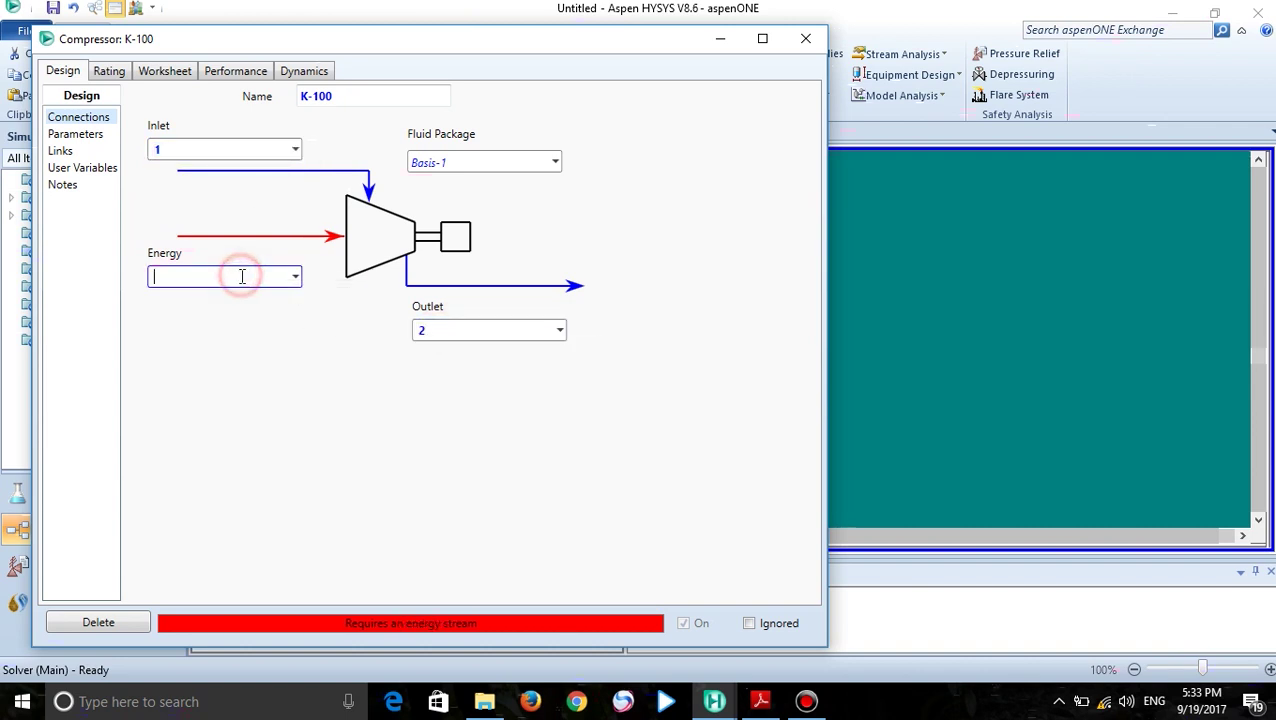
pyautogui.write('Q1')
pyautogui.press('Return')
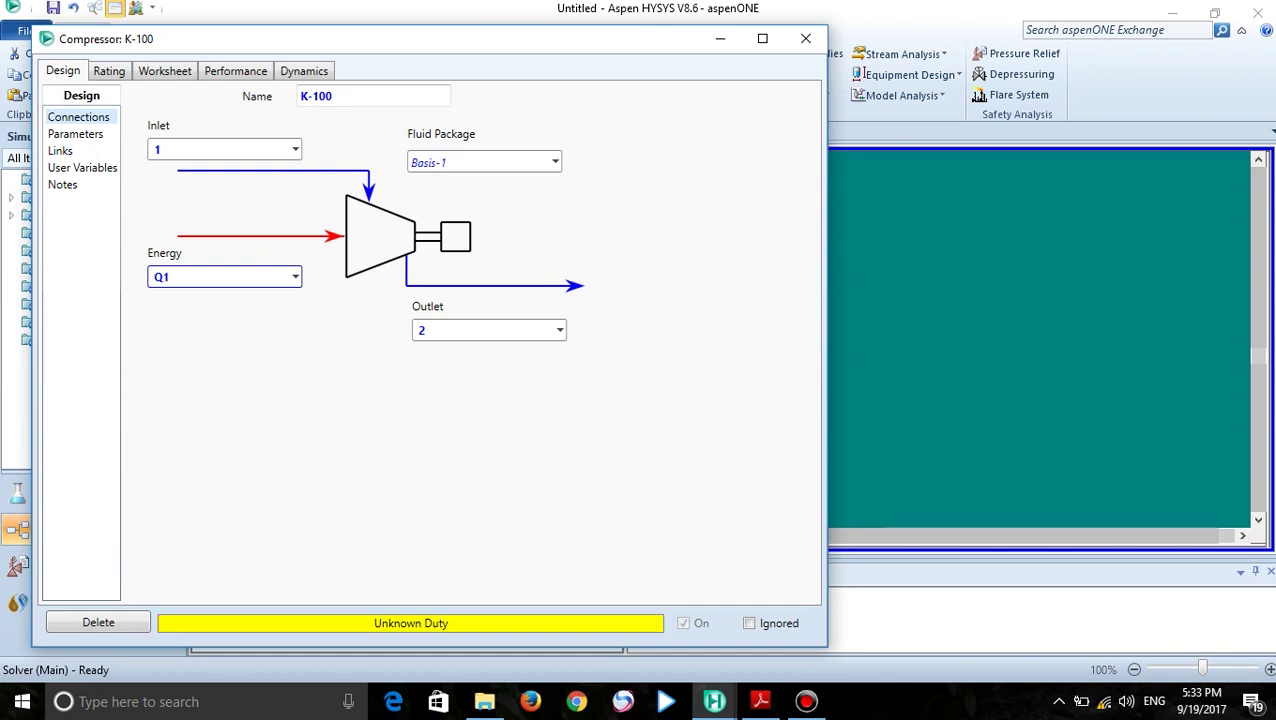
pyautogui.click(810, 37)
pyautogui.click(736, 280)
pyautogui.moveTo(465, 353)
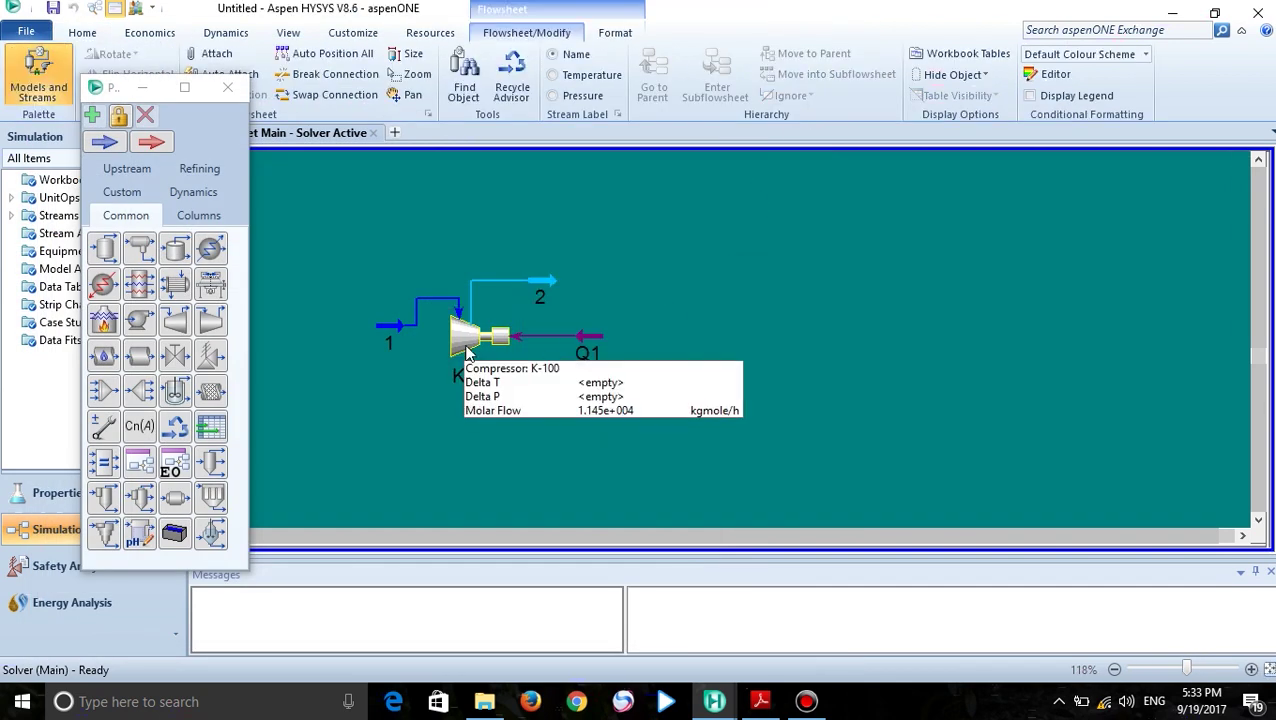
pyautogui.moveTo(465, 353); pyautogui.dragTo(503, 382)
# Set the pressure of the compressor's outlet stream 2 to 75 bar
pyautogui.doubleClick(567, 328)
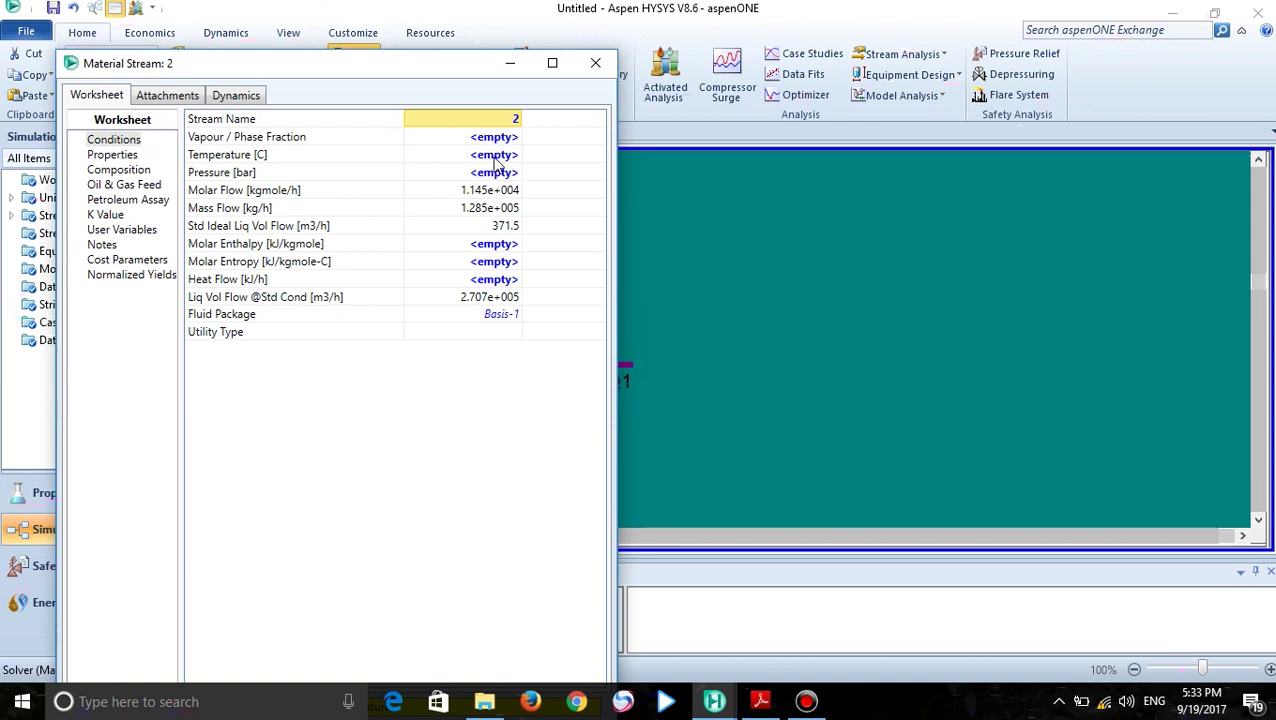
pyautogui.click(495, 174)
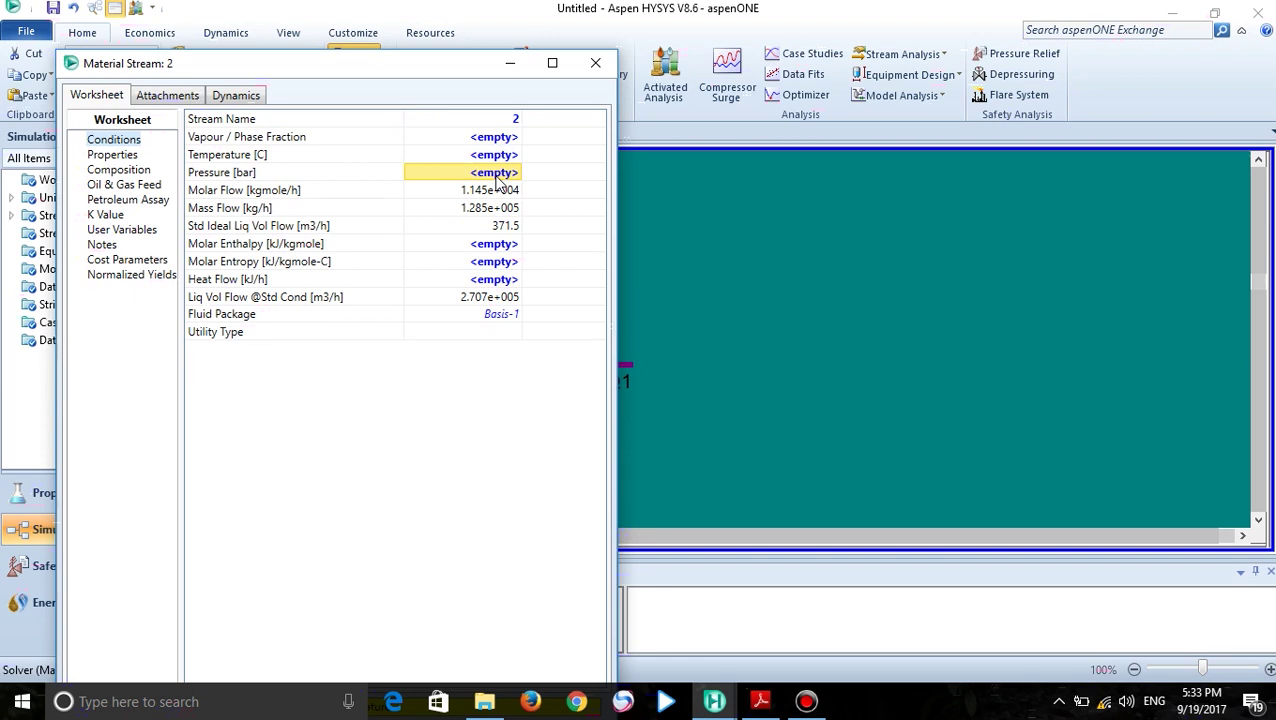
pyautogui.write('75')
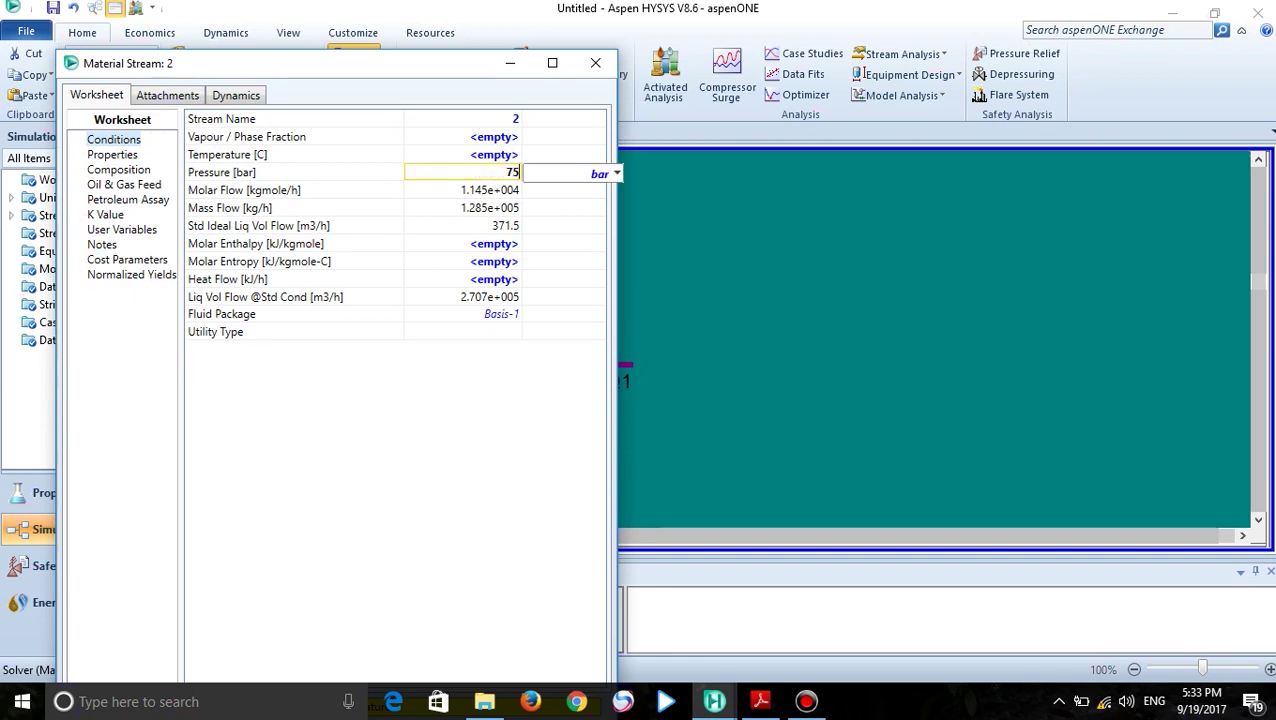
pyautogui.press('Return')
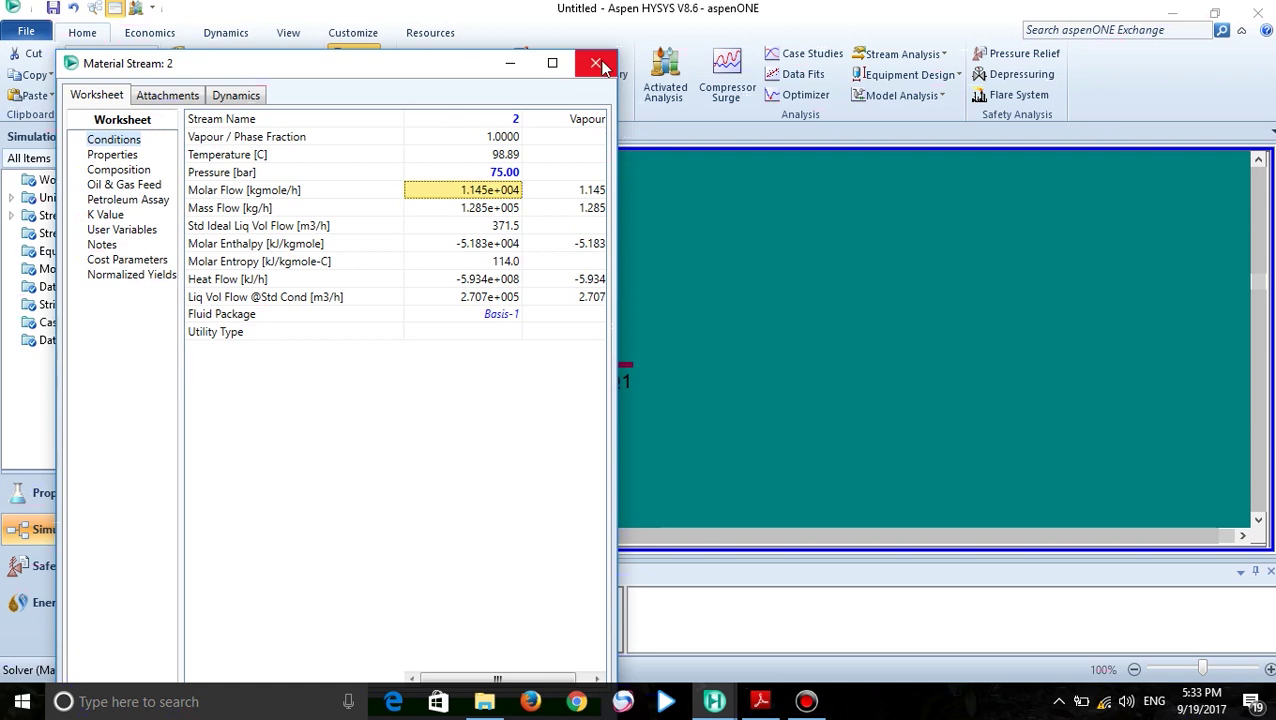
# Close stream 2's window and add a cooler after the compressor, with stream 2 as its inlet and a new stream 3 as its outlet
pyautogui.click(596, 66)
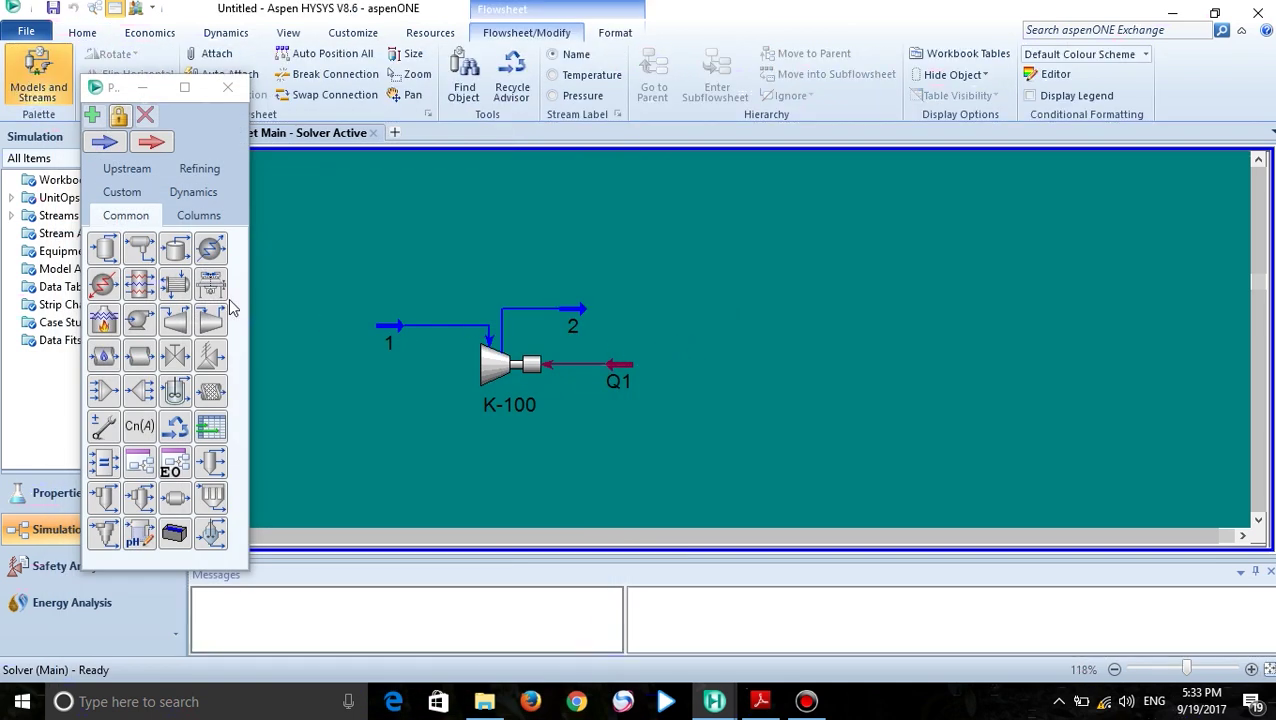
pyautogui.click(210, 248)
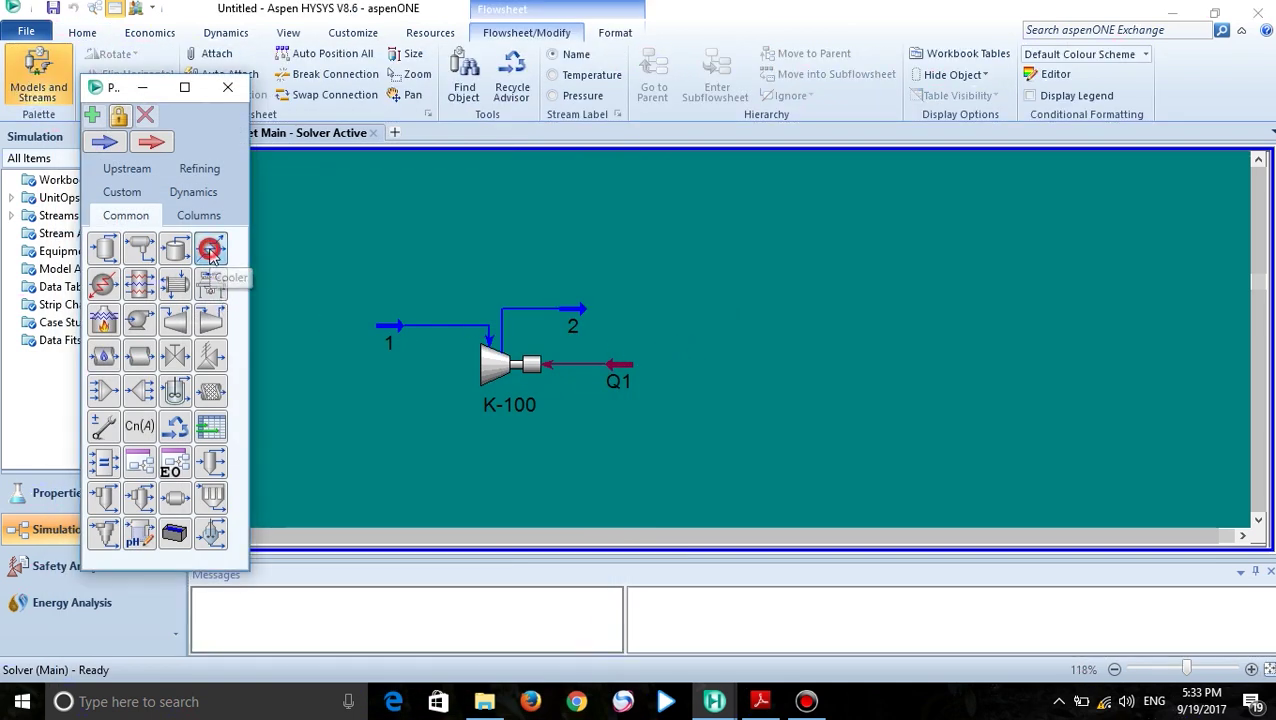
pyautogui.click(677, 345)
pyautogui.doubleClick(703, 325)
pyautogui.click(362, 228)
pyautogui.click(322, 252)
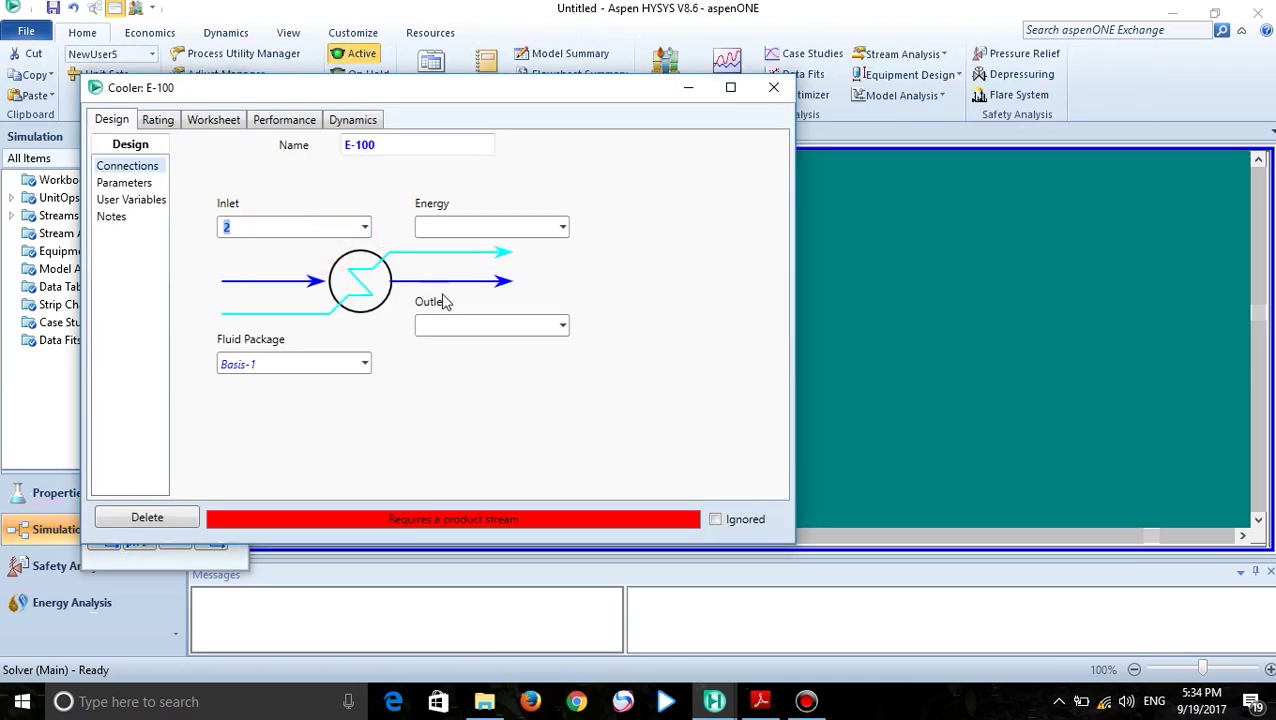
pyautogui.write('3')
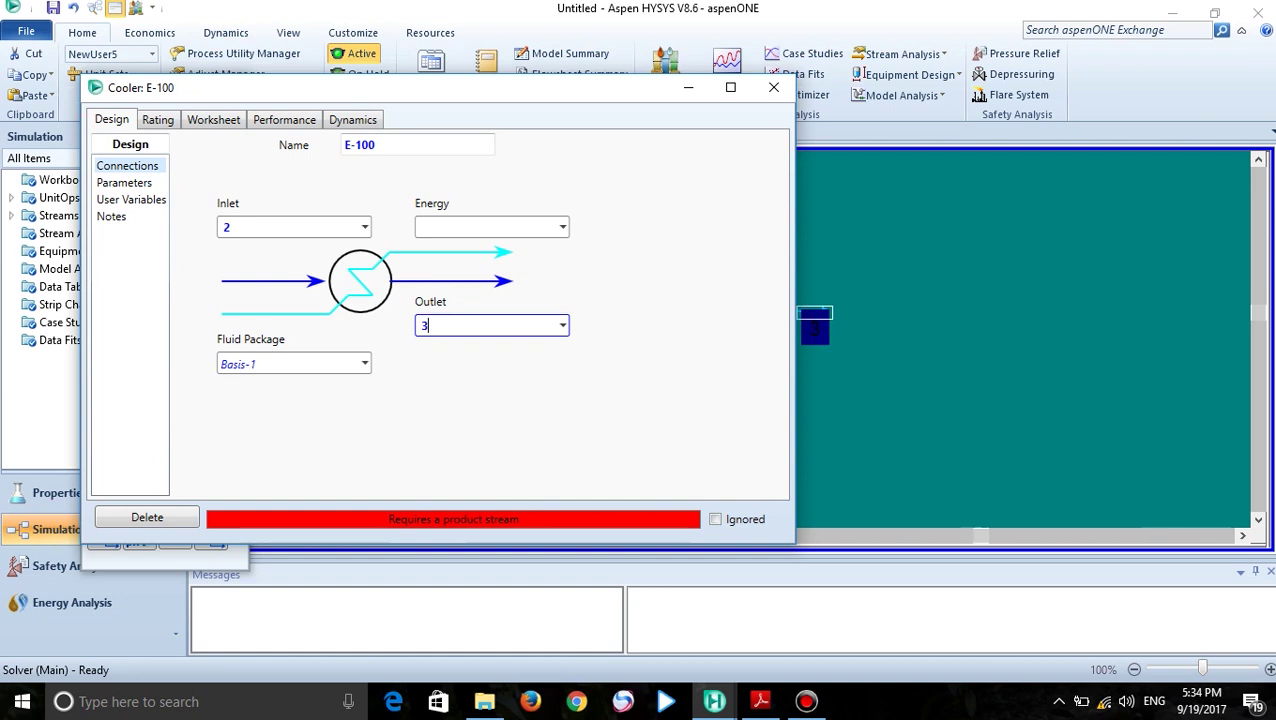
# Assign energy stream Q2 to the cooler, close its window and move stream 3 slightly lower on the flowsheet
pyautogui.click(476, 227)
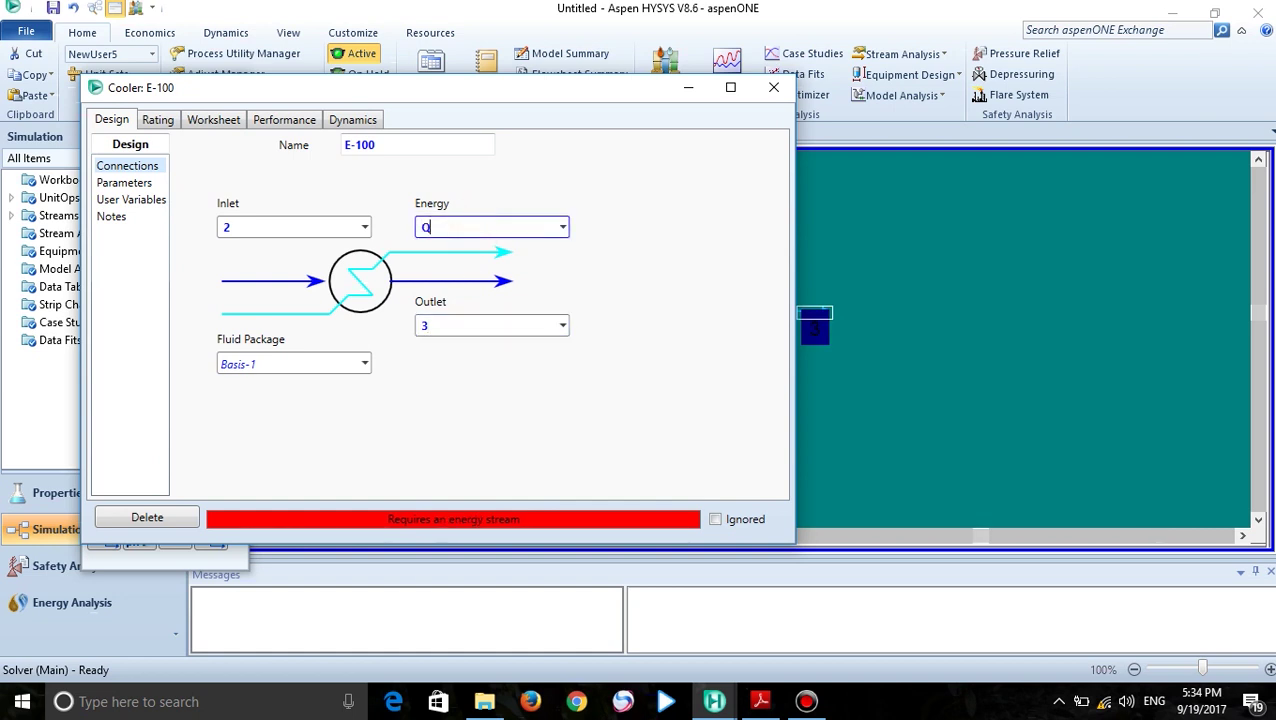
pyautogui.press('Return')
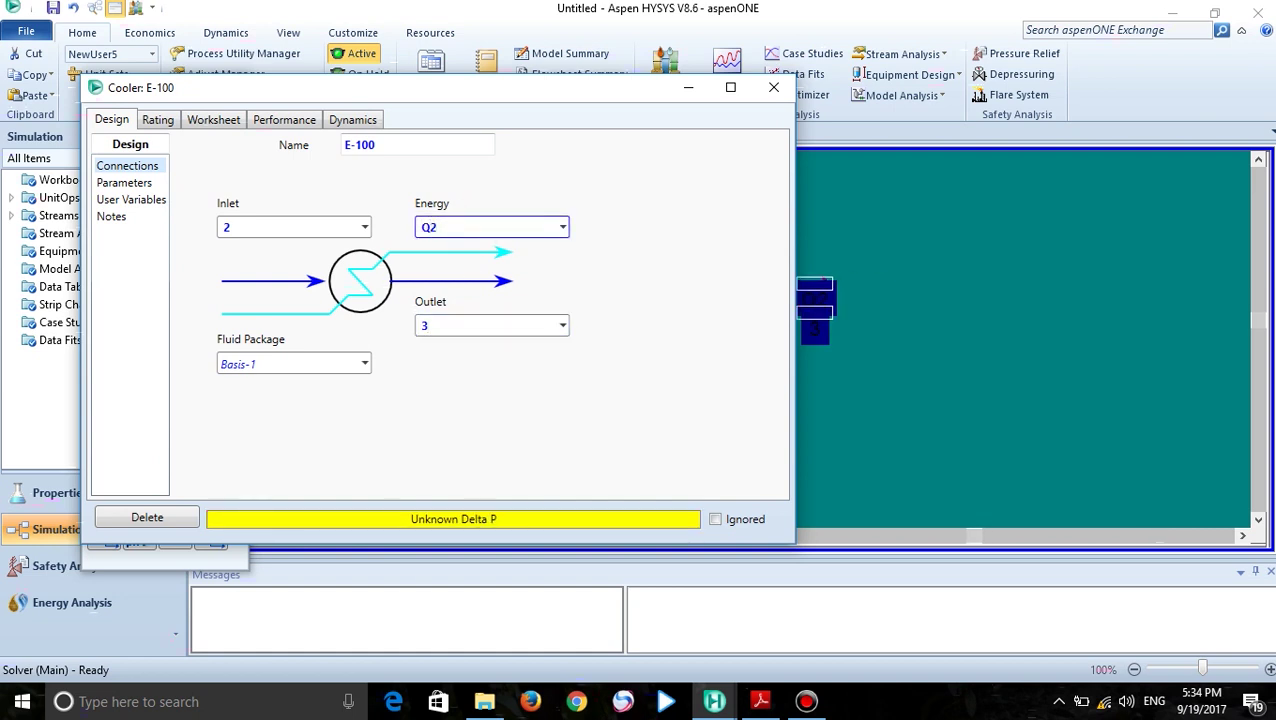
pyautogui.click(773, 87)
pyautogui.click(882, 366)
pyautogui.moveTo(815, 322); pyautogui.dragTo(822, 360)
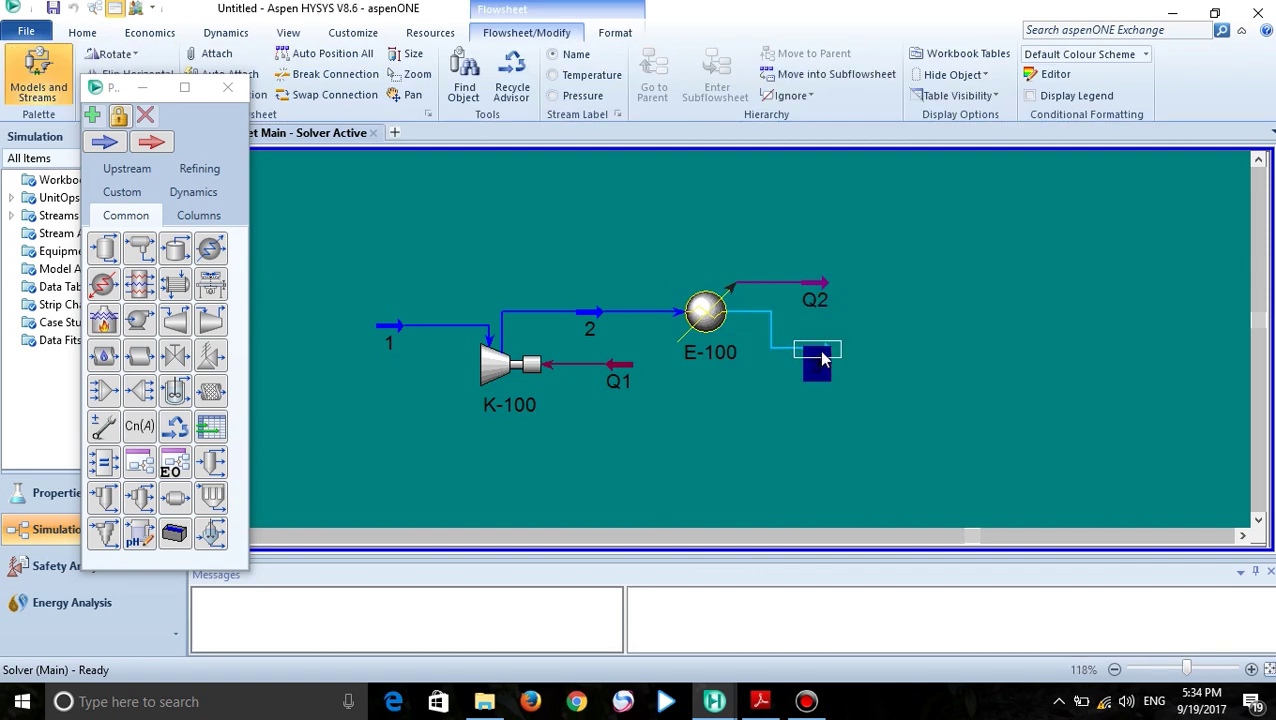
# Set the cooler's outlet stream 3 to a pressure of 75 bar and a temperature of 60 °C
pyautogui.doubleClick(818, 351)
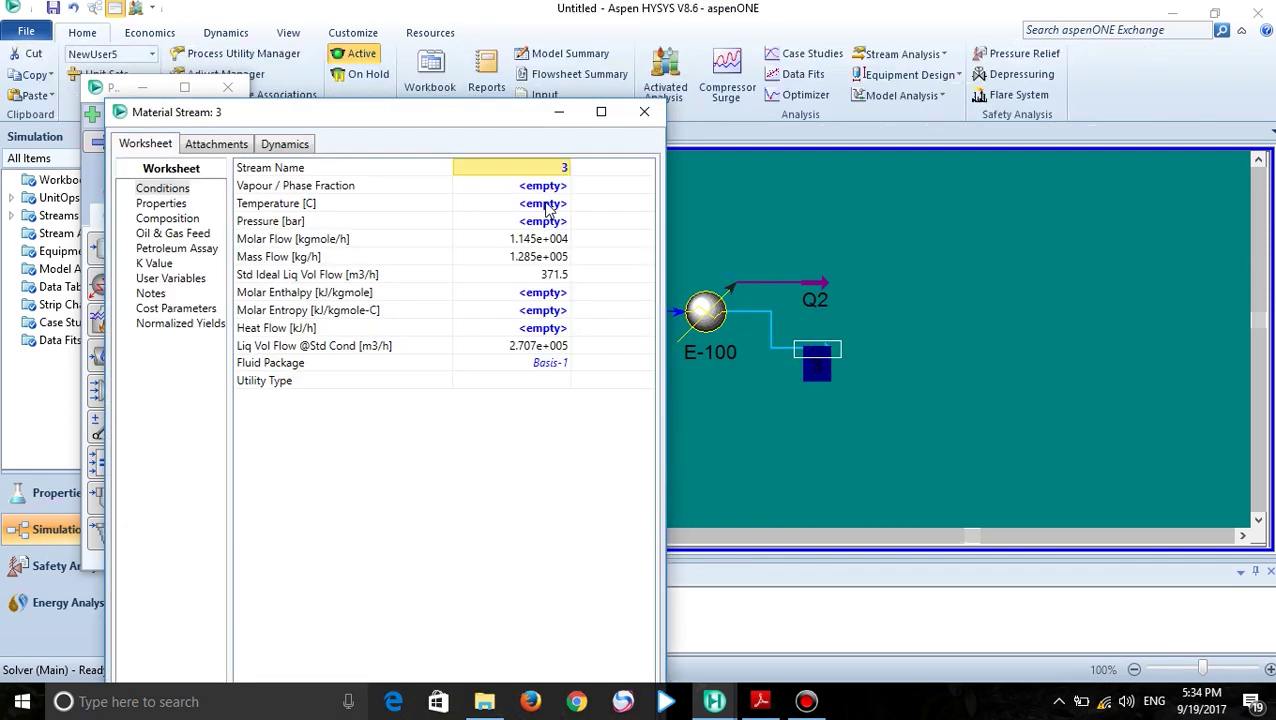
pyautogui.click(545, 223)
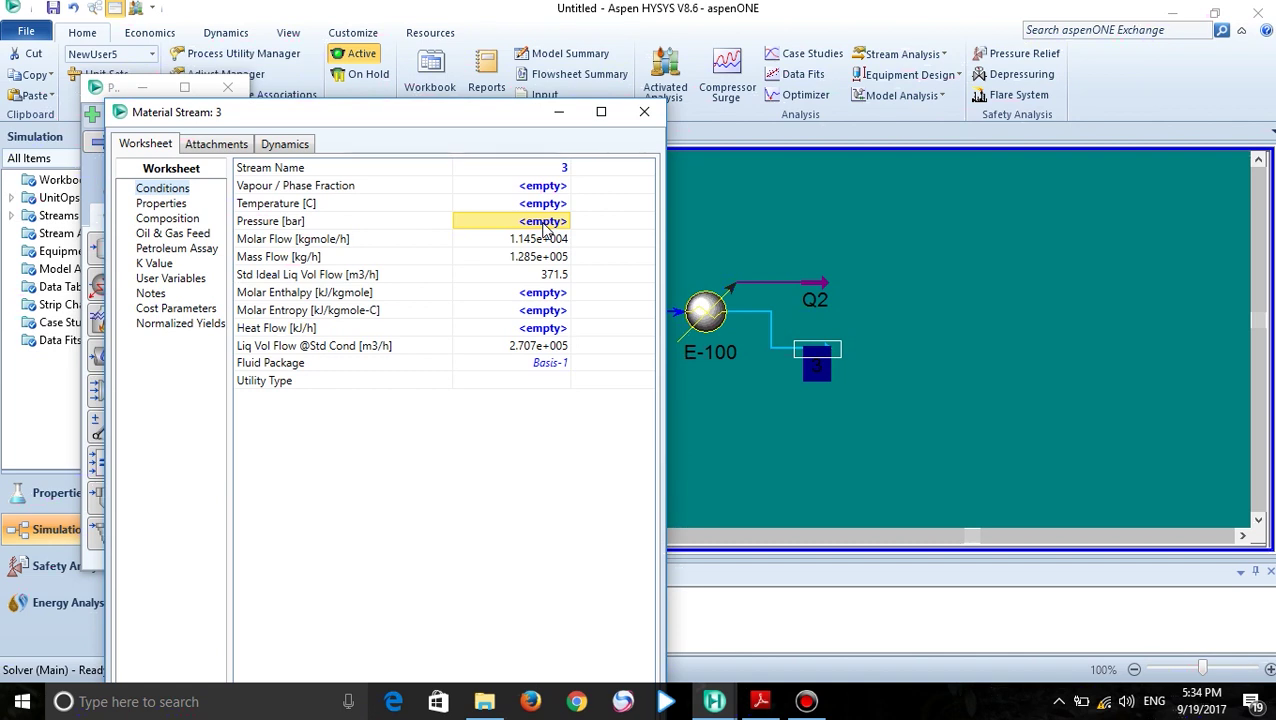
pyautogui.write('75')
pyautogui.press('Return')
pyautogui.press('Up')
pyautogui.press('Up')
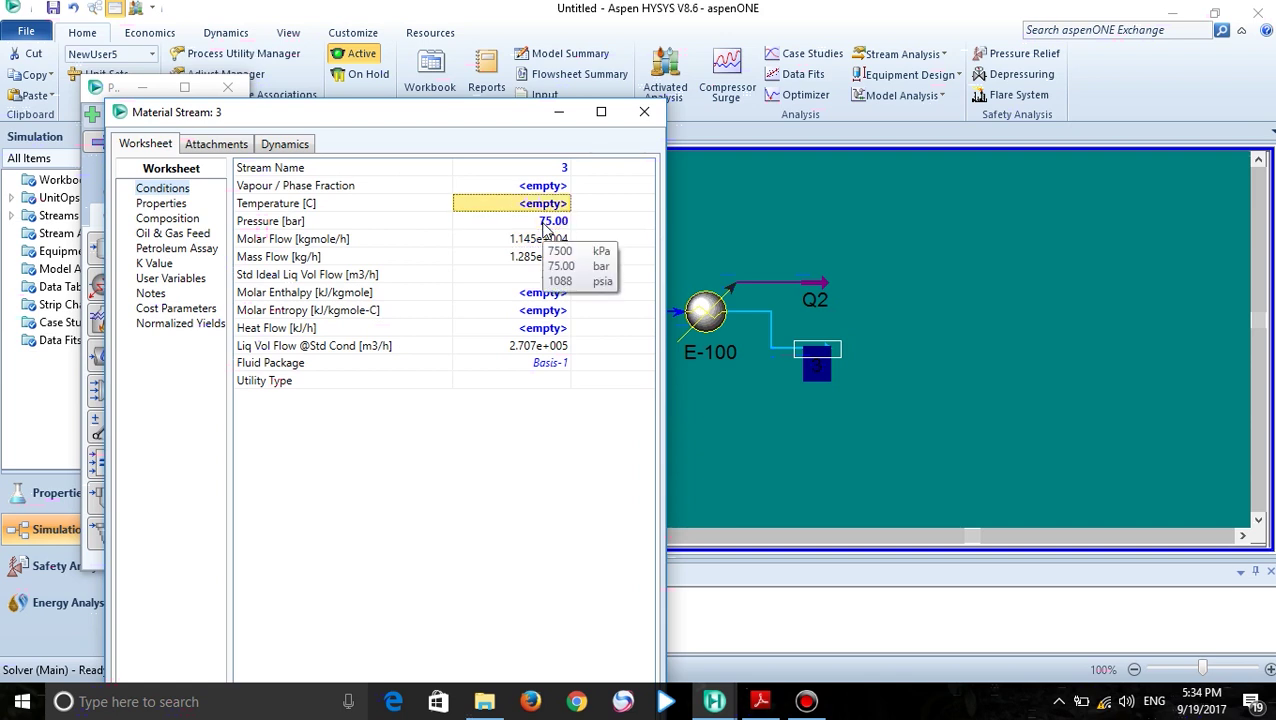
pyautogui.write('60')
pyautogui.press('Return')
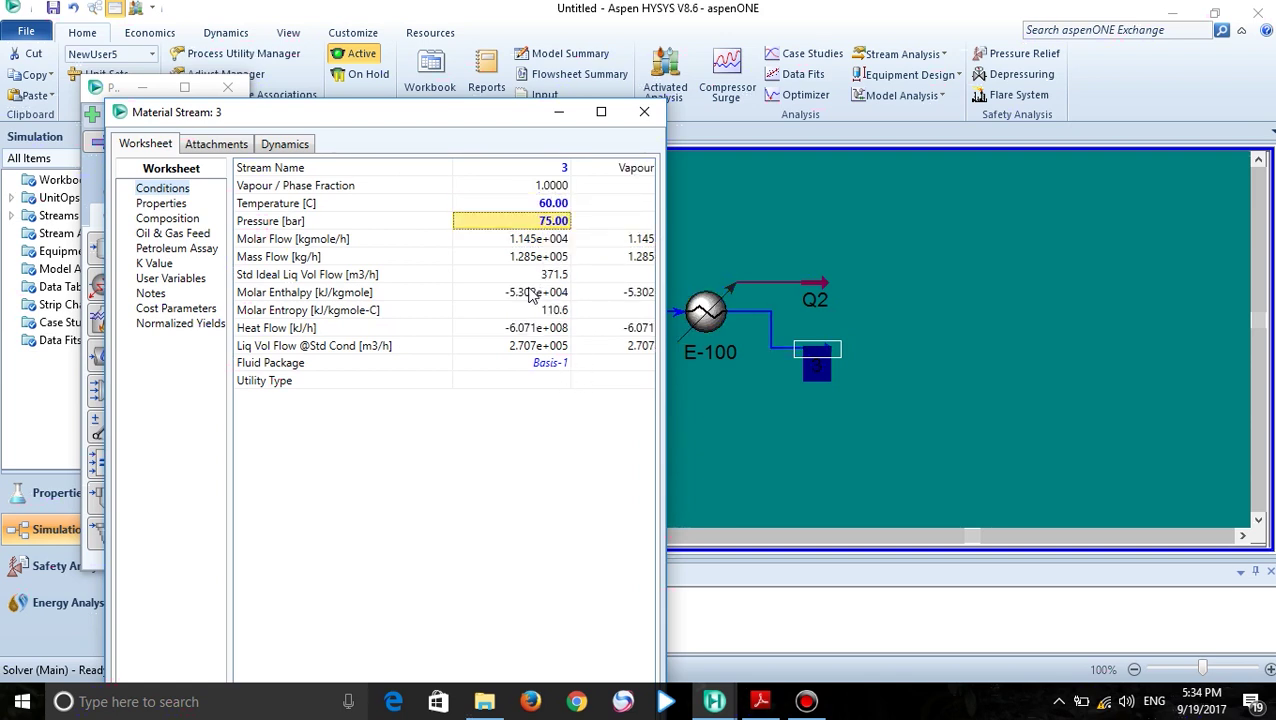
pyautogui.click(644, 111)
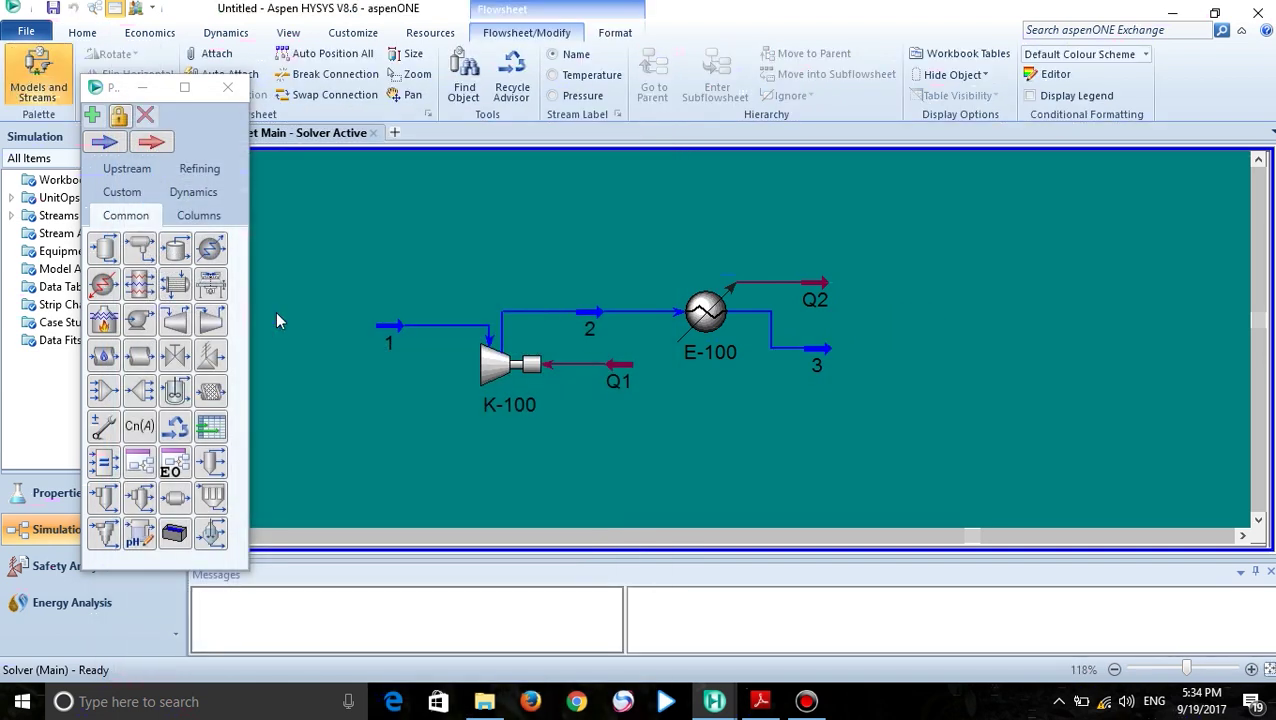
# Add a second compressor beside stream 3, with stream 3 as its inlet and a new stream 4 as its outlet
pyautogui.click(211, 320)
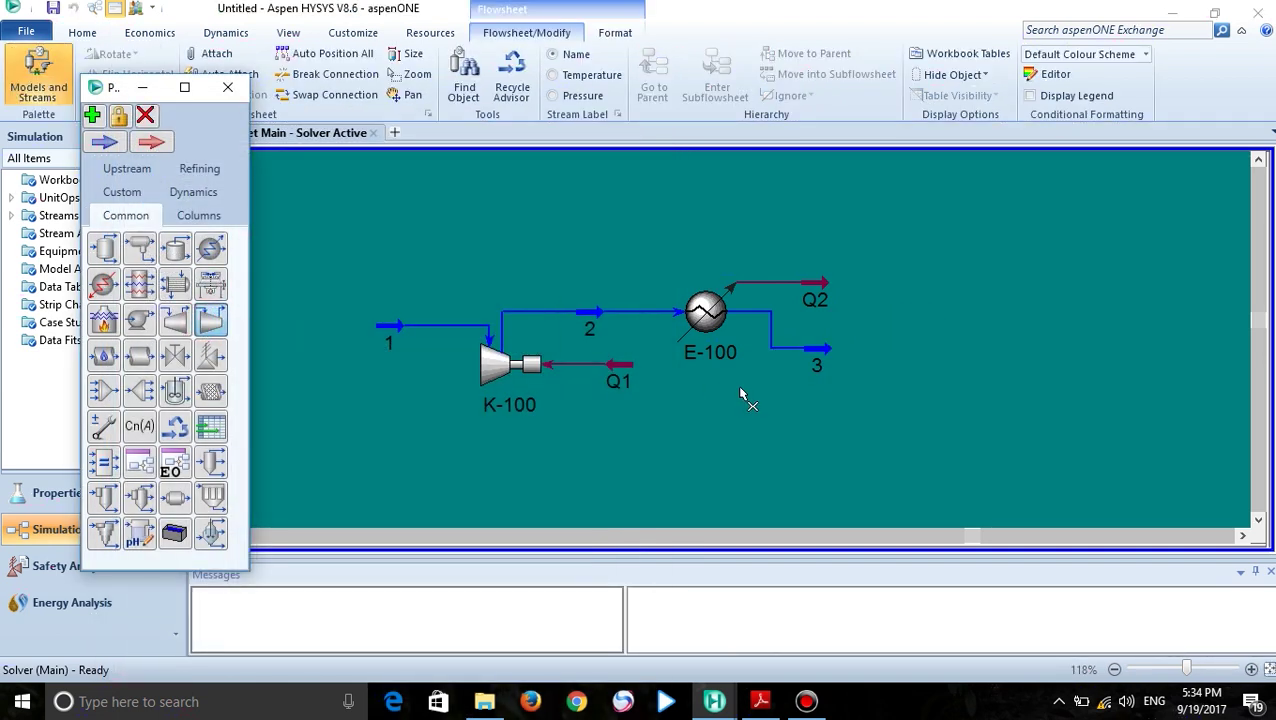
pyautogui.click(897, 350)
pyautogui.doubleClick(893, 362)
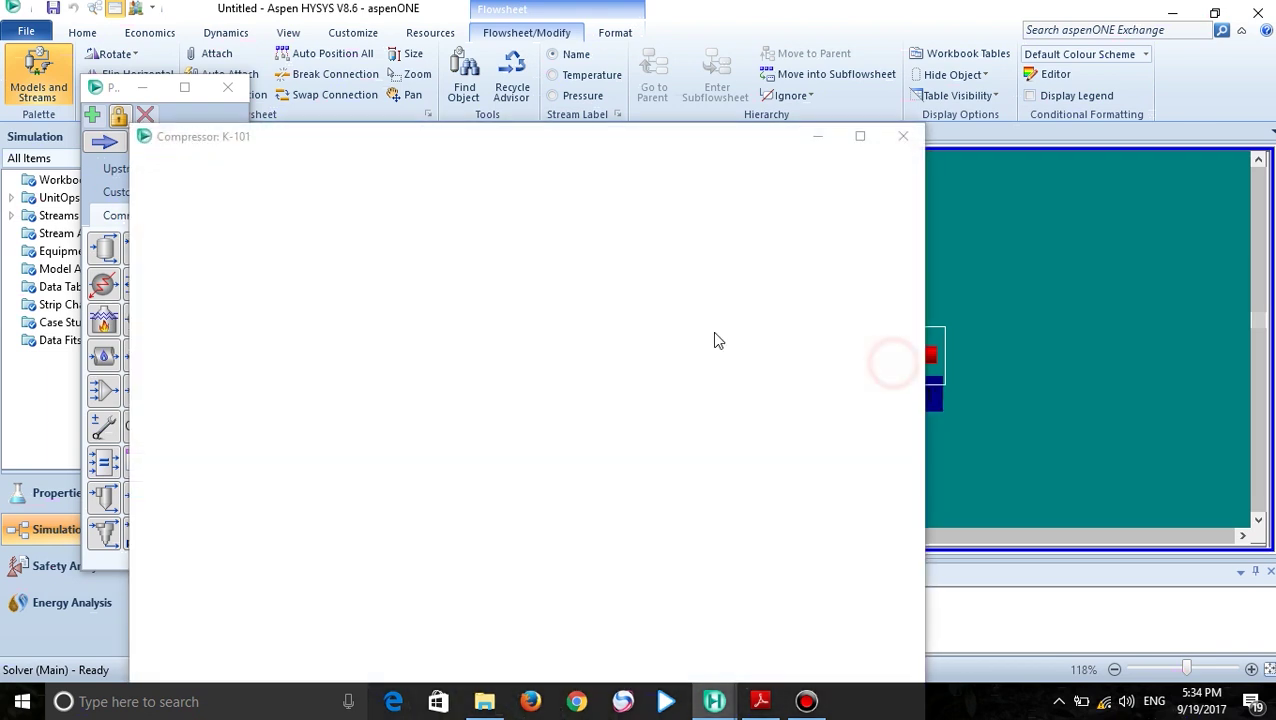
pyautogui.click(393, 247)
pyautogui.click(365, 275)
pyautogui.click(548, 426)
pyautogui.press('Return')
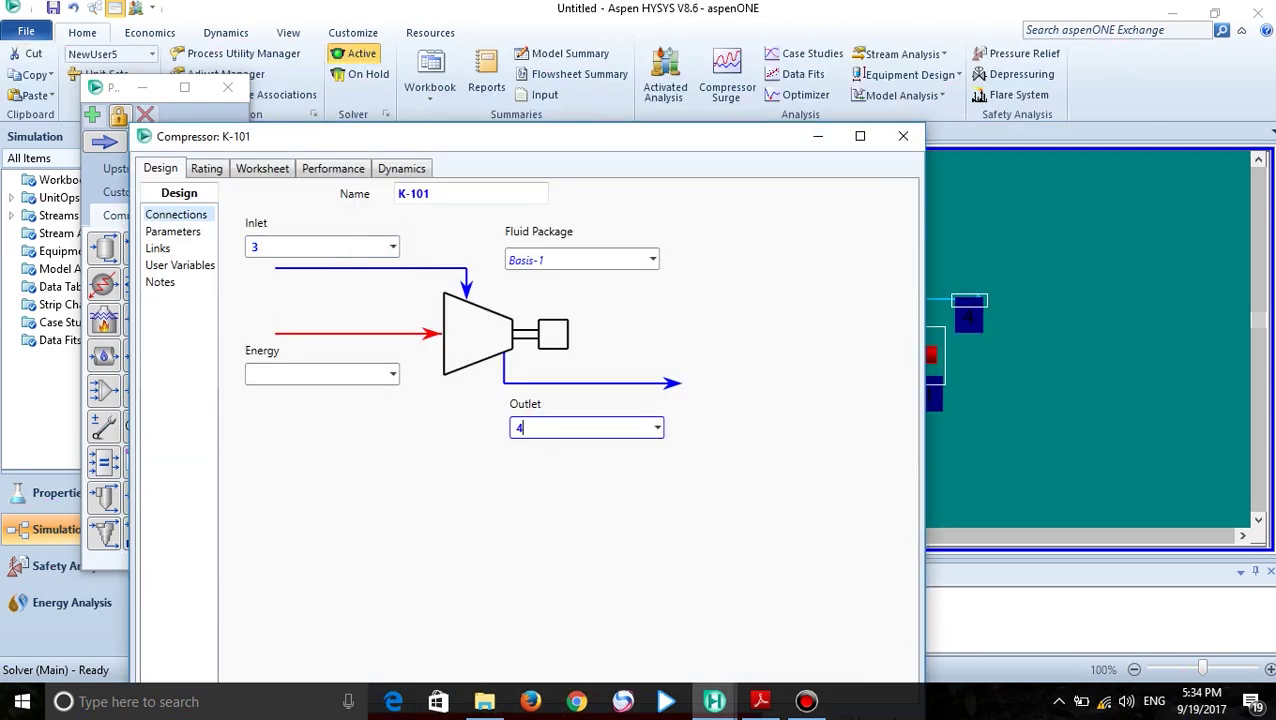
# Assign energy stream Q3 to the second compressor and close its window
pyautogui.click(333, 371)
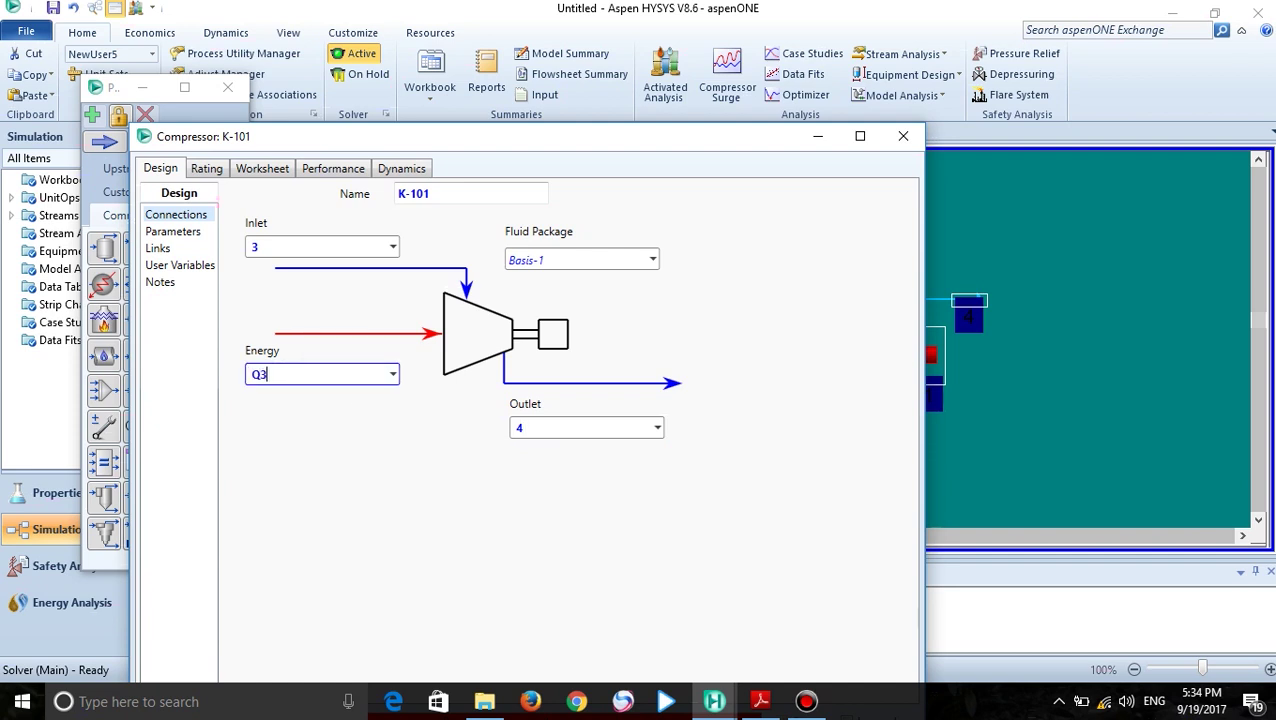
pyautogui.write('Q3')
pyautogui.press('Return')
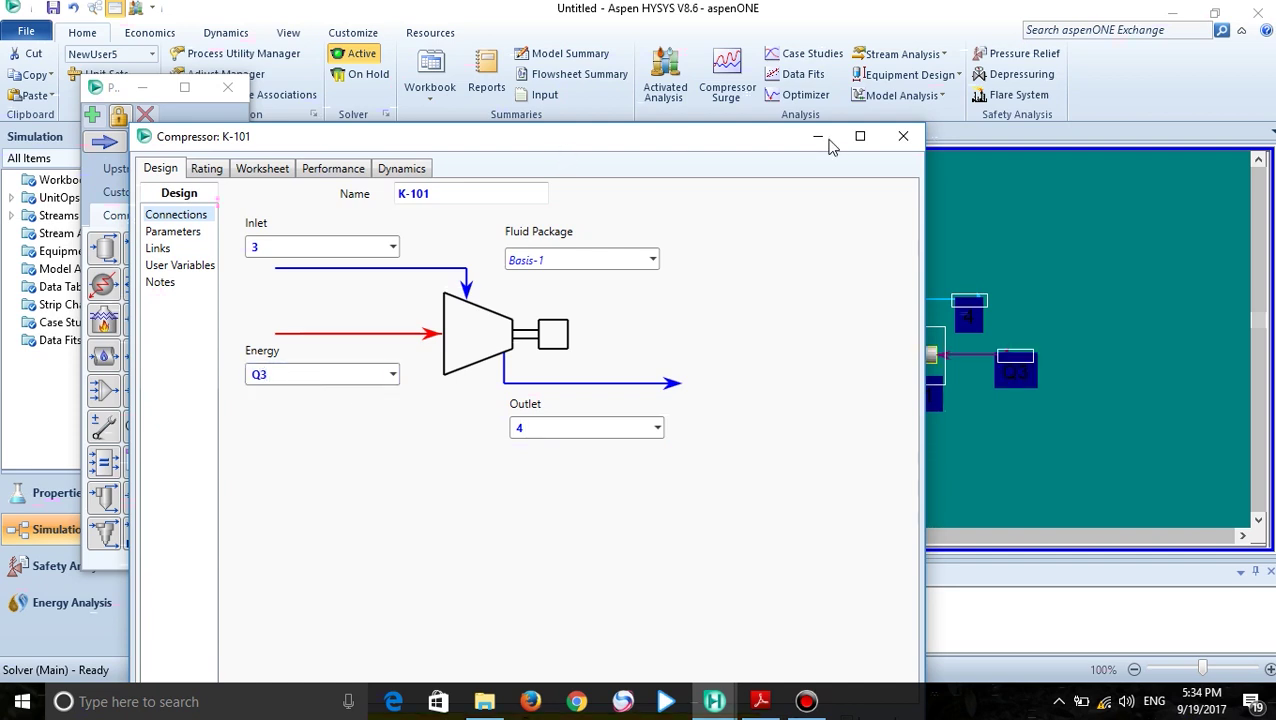
pyautogui.click(903, 136)
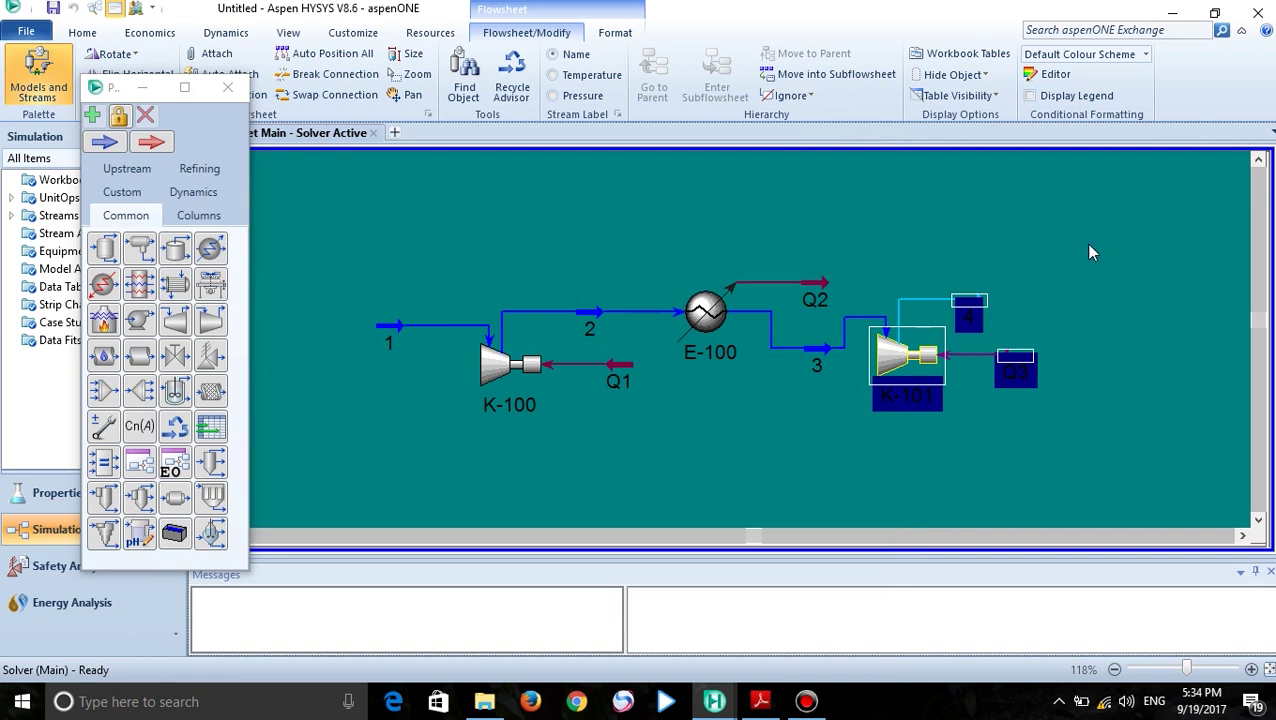
# Set the pressure of the second compressor's outlet stream 4 to 110 bar and shift that compressor slightly down on the flowsheet
pyautogui.doubleClick(972, 302)
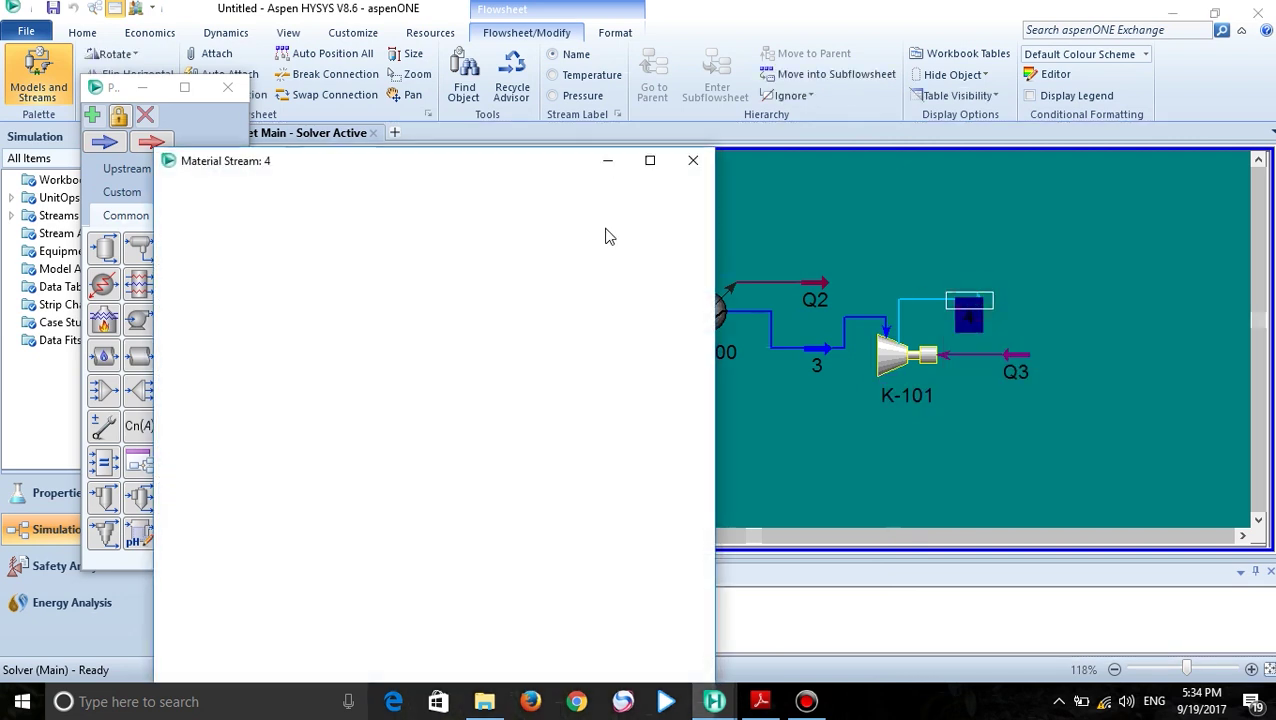
pyautogui.click(588, 272)
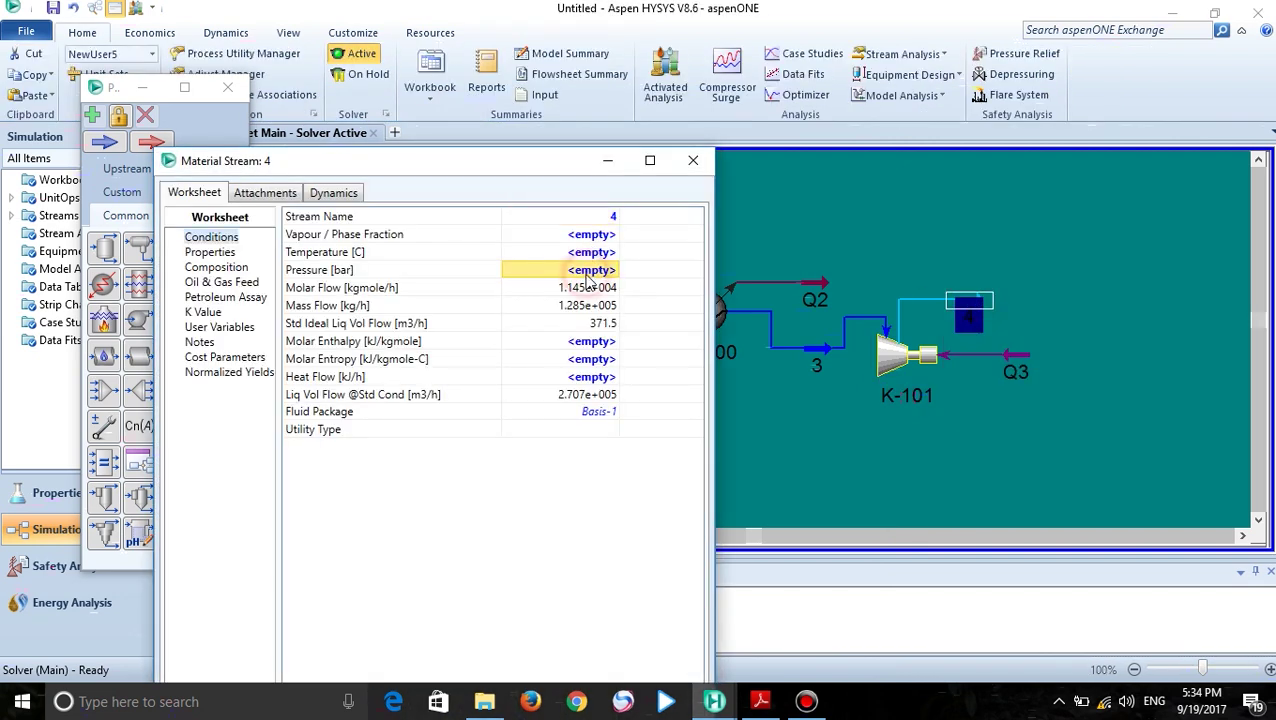
pyautogui.write('110')
pyautogui.press('Return')
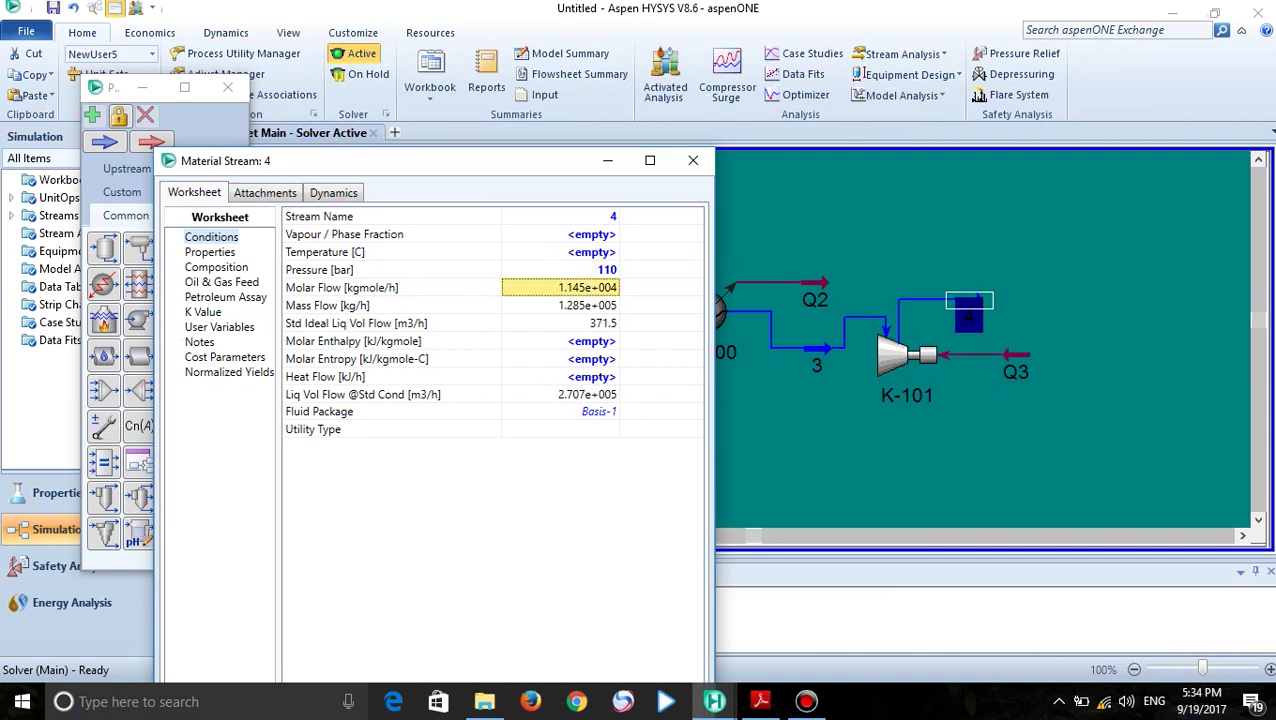
pyautogui.click(693, 161)
pyautogui.moveTo(1024, 263); pyautogui.dragTo(1054, 277)
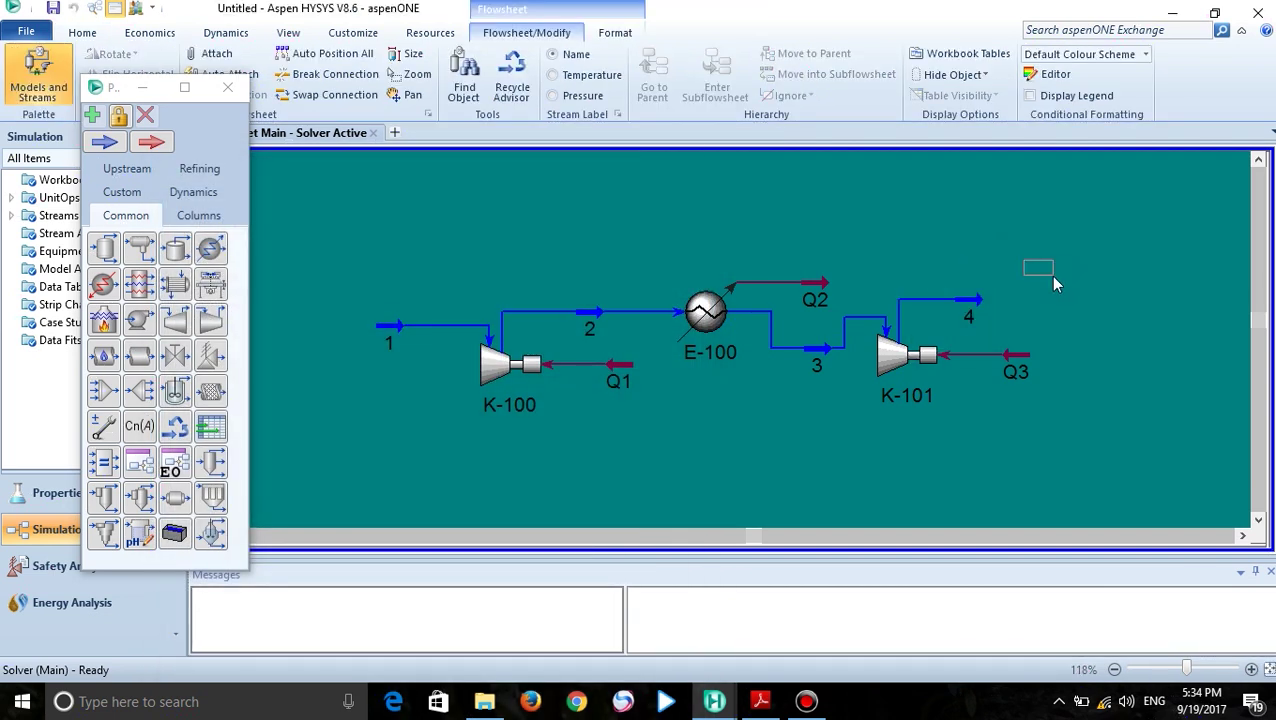
pyautogui.moveTo(900, 387); pyautogui.dragTo(905, 411)
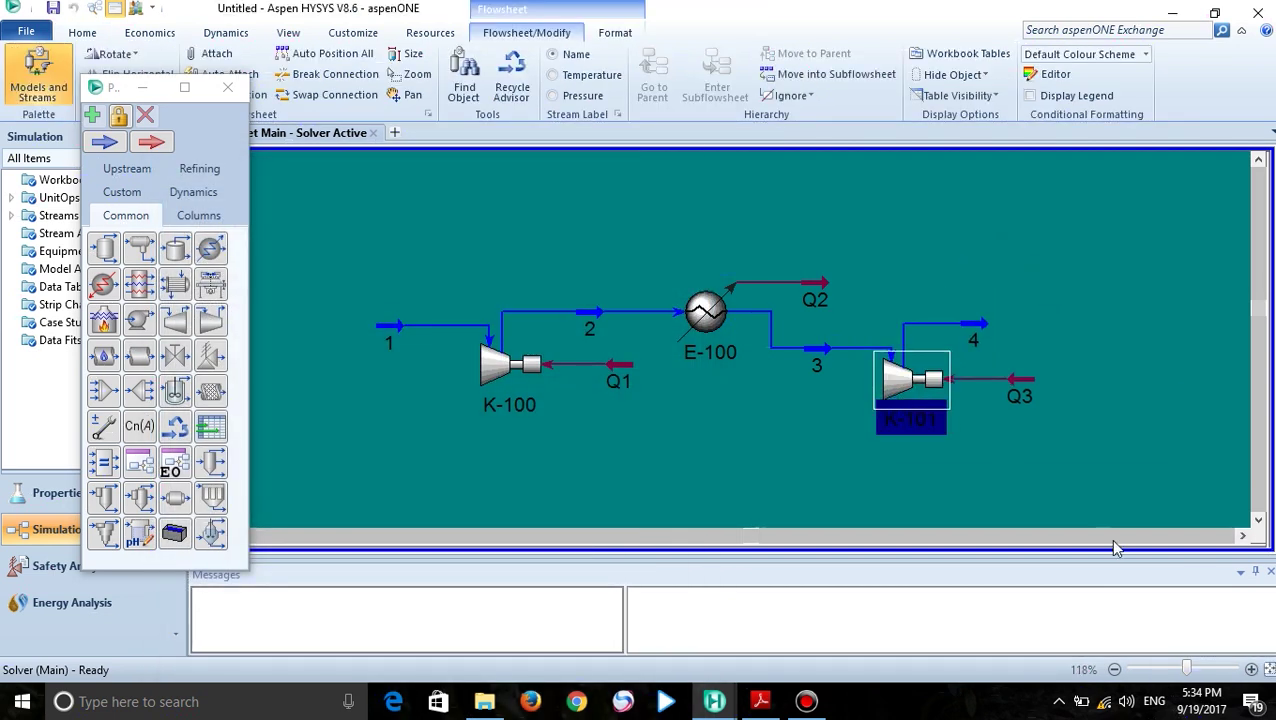
# Add a mixer after the second compressor, with stream 4 as its inlet and a new stream 5 as its outlet
pyautogui.click(1245, 538)
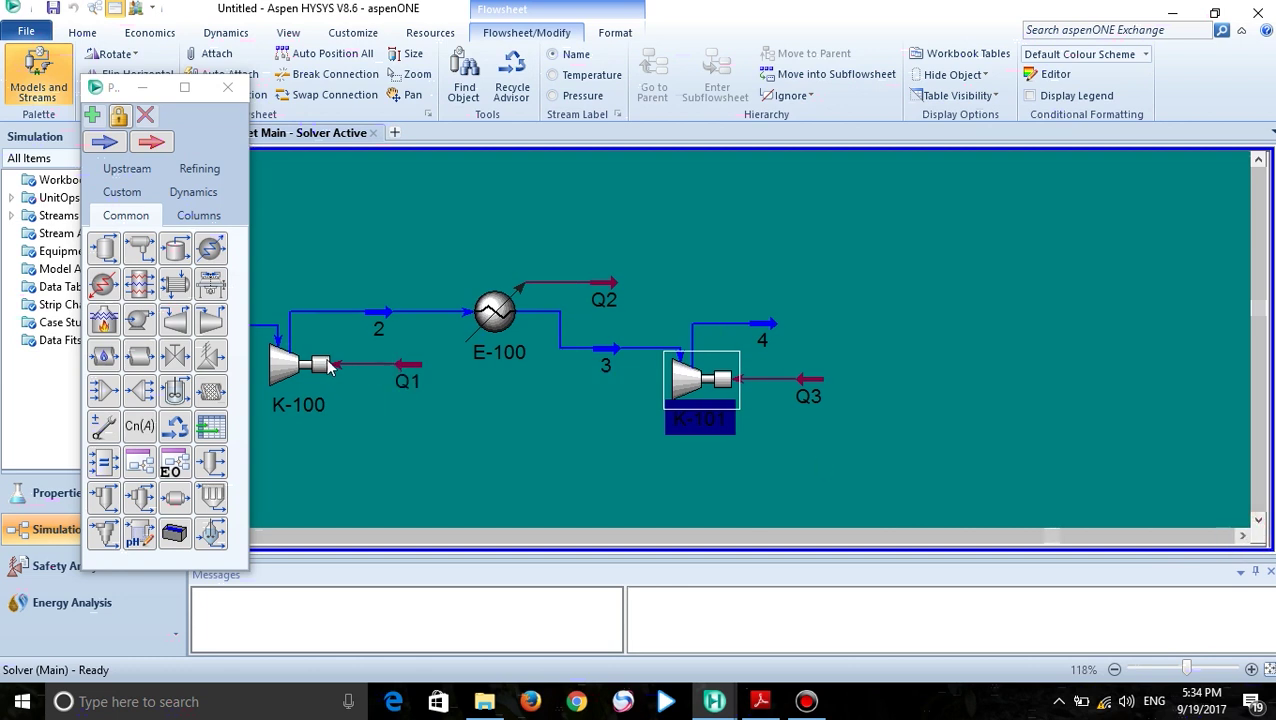
pyautogui.moveTo(109, 397); pyautogui.dragTo(955, 356)
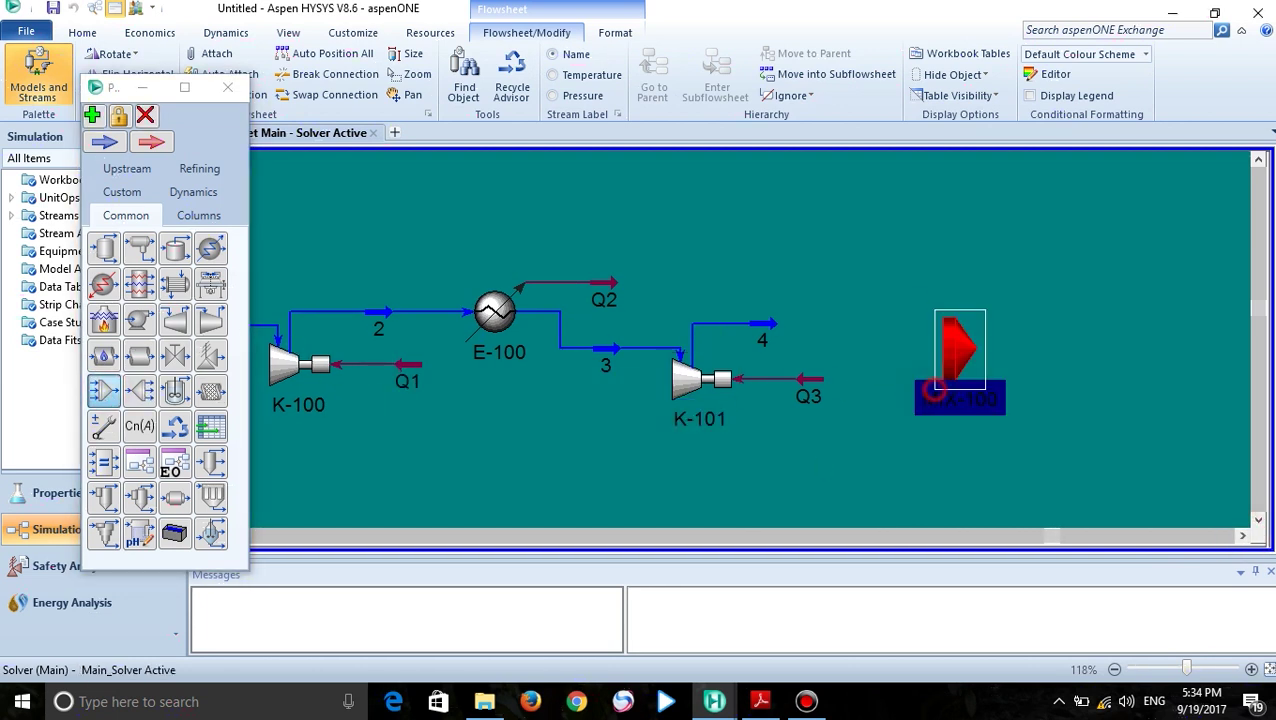
pyautogui.doubleClick(948, 360)
pyautogui.click(276, 276)
pyautogui.click(251, 294)
pyautogui.click(451, 268)
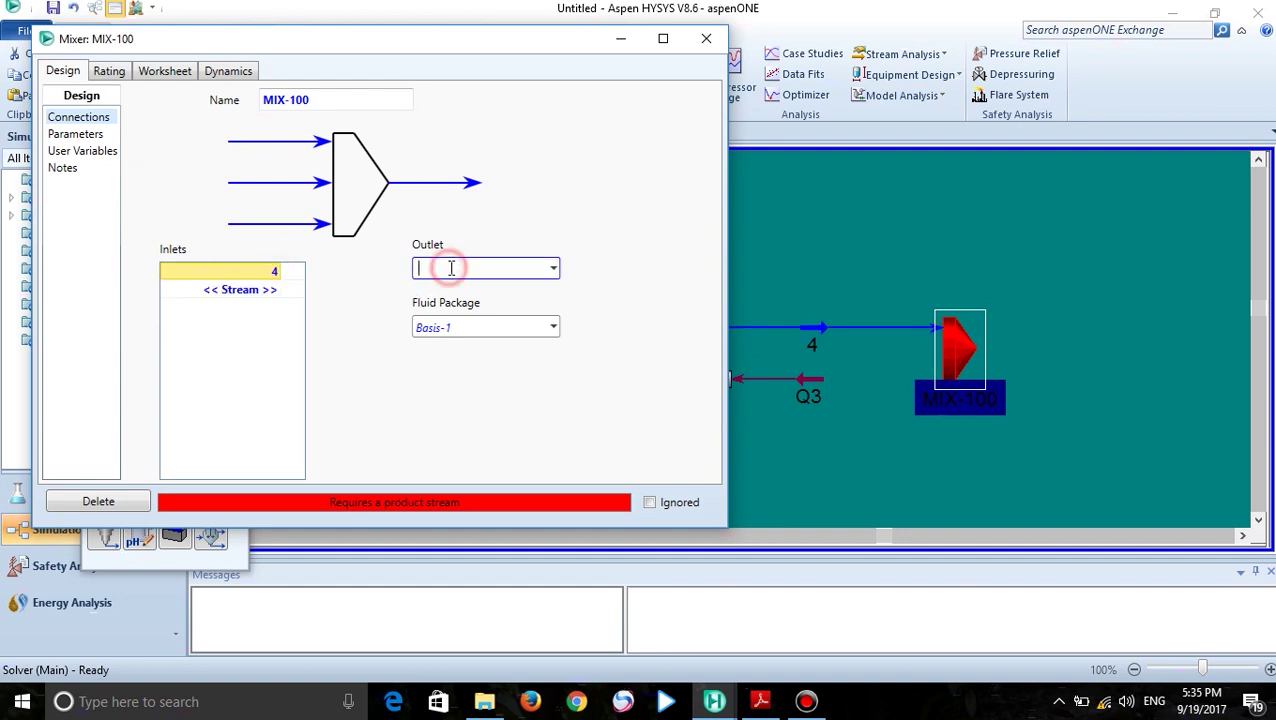
pyautogui.write('5')
pyautogui.press('Return')
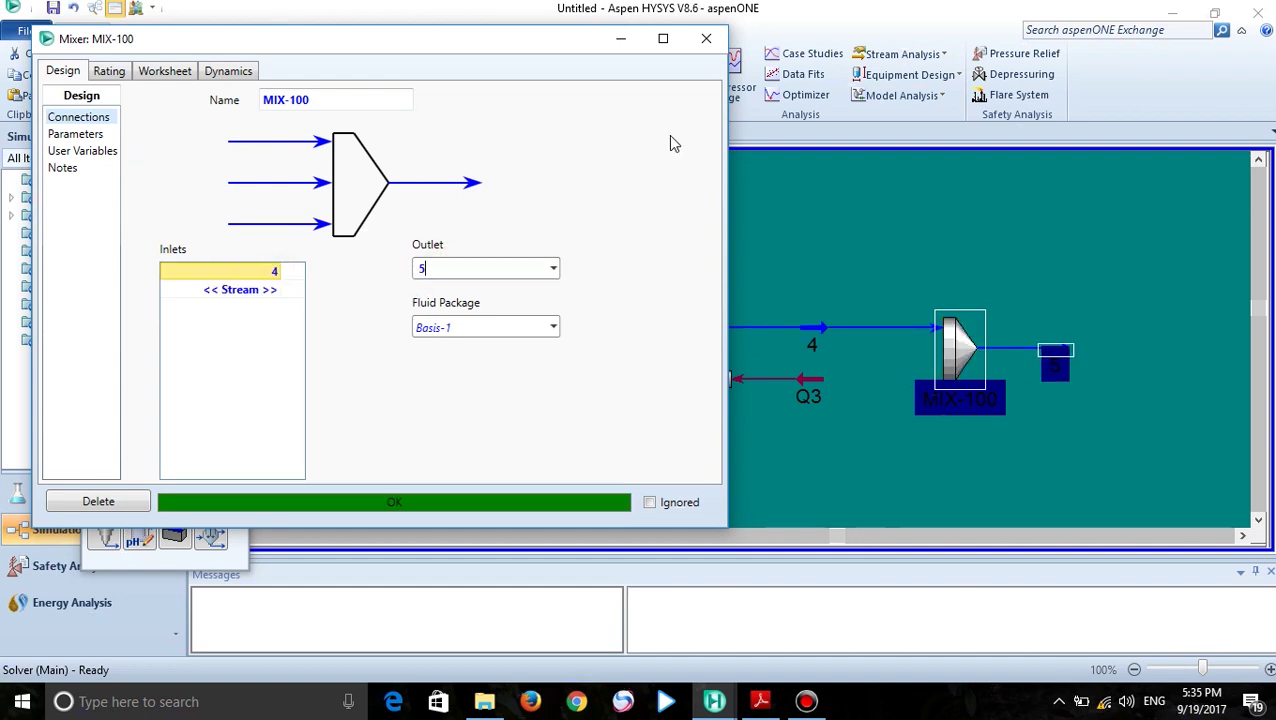
pyautogui.click(705, 42)
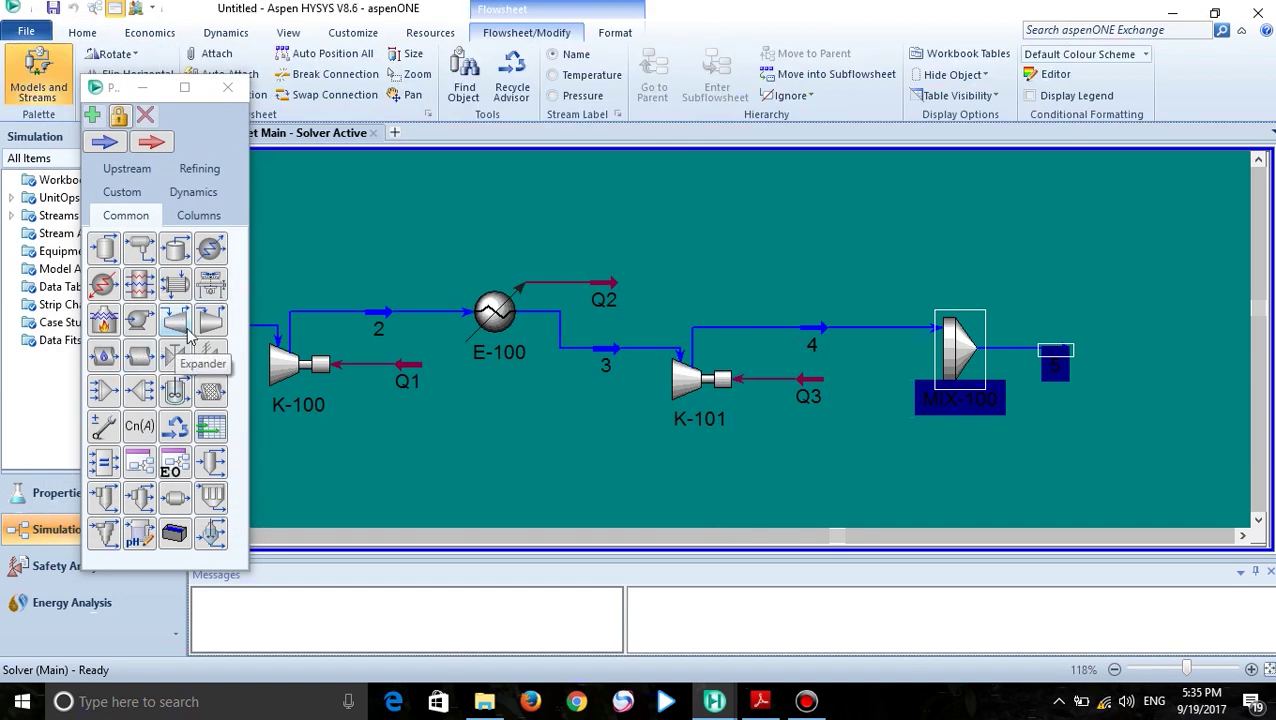
# Add a second mixer after the first one, with stream 5 as its inlet and a new stream 6 as its outlet
pyautogui.click(103, 391)
pyautogui.click(1150, 390)
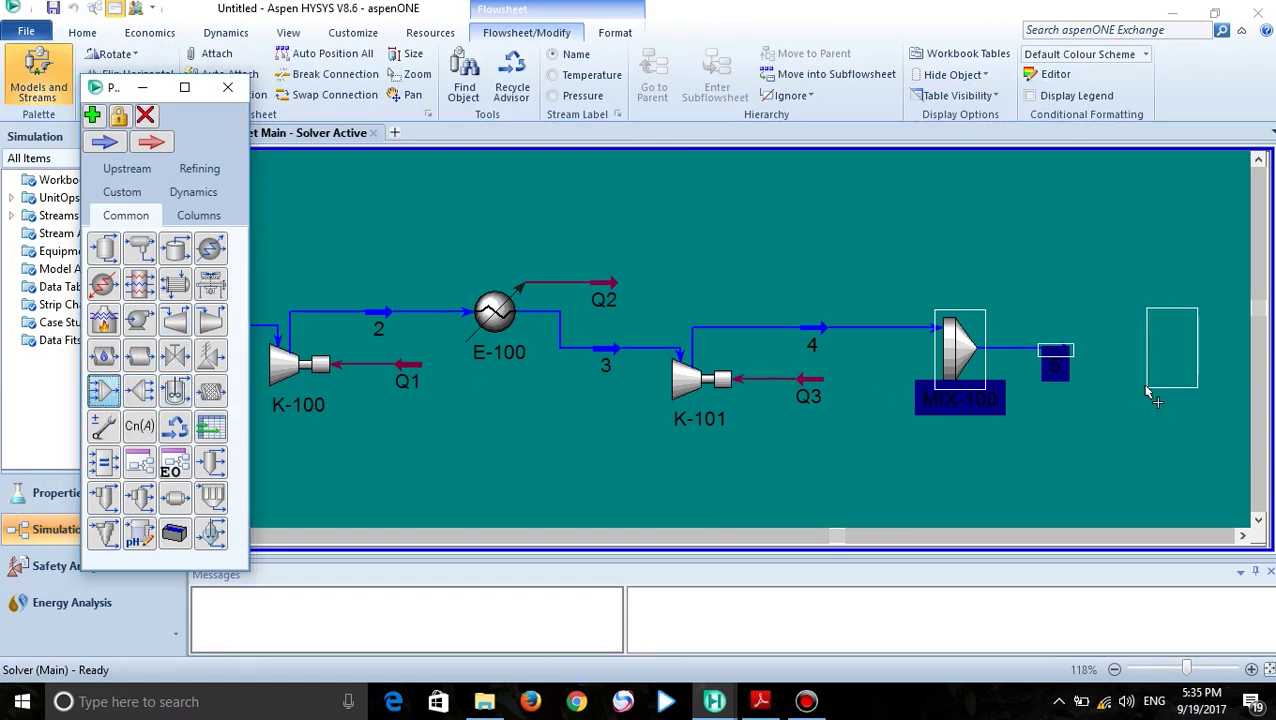
pyautogui.doubleClick(1168, 355)
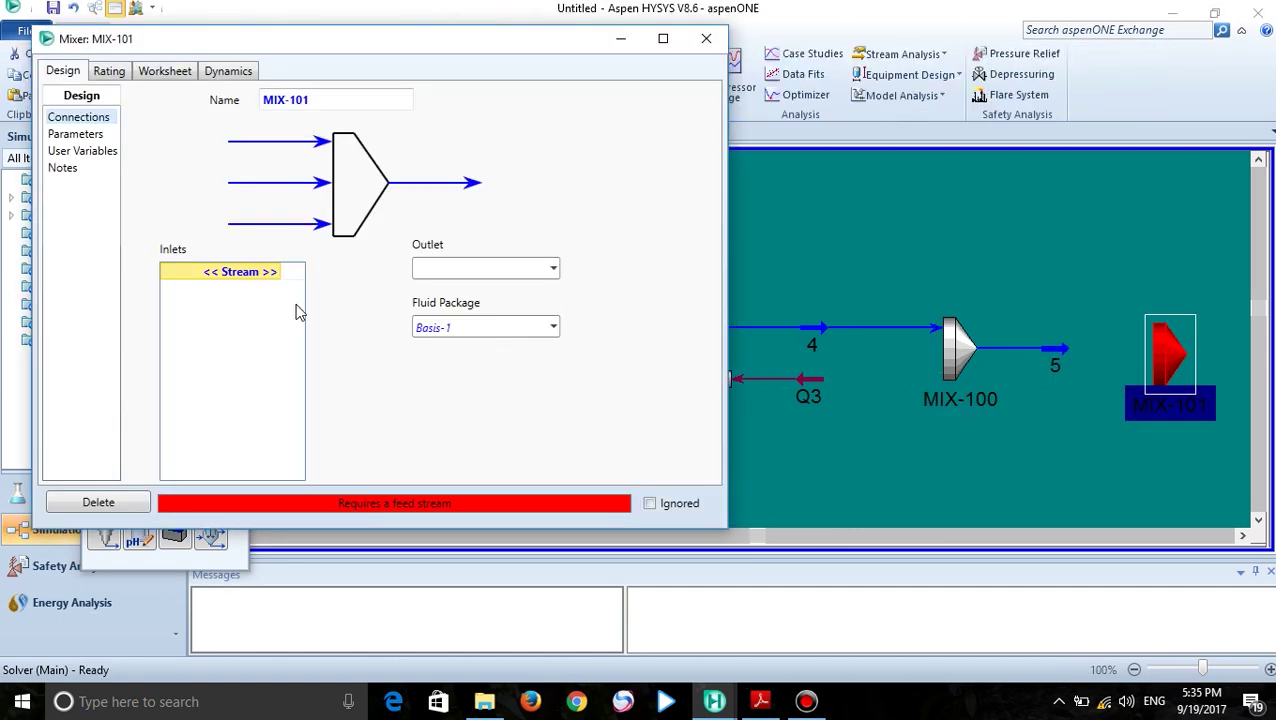
pyautogui.click(270, 283)
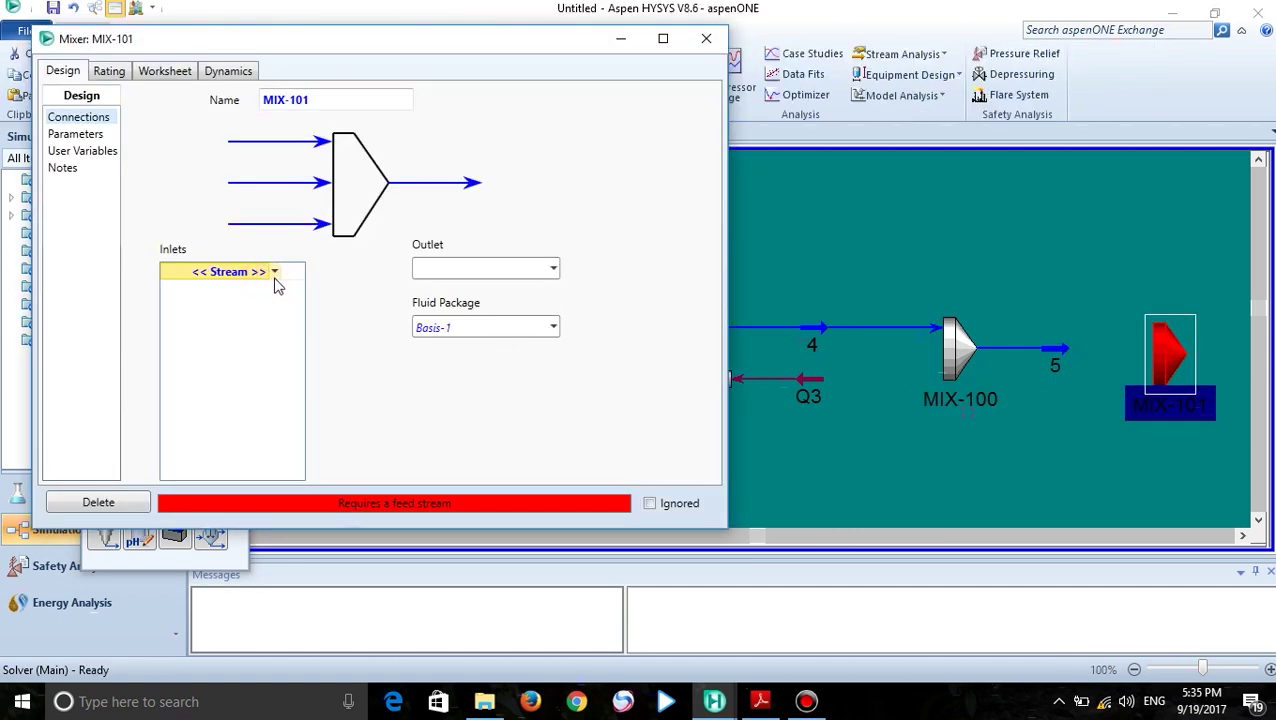
pyautogui.click(278, 280)
pyautogui.click(182, 300)
pyautogui.click(444, 268)
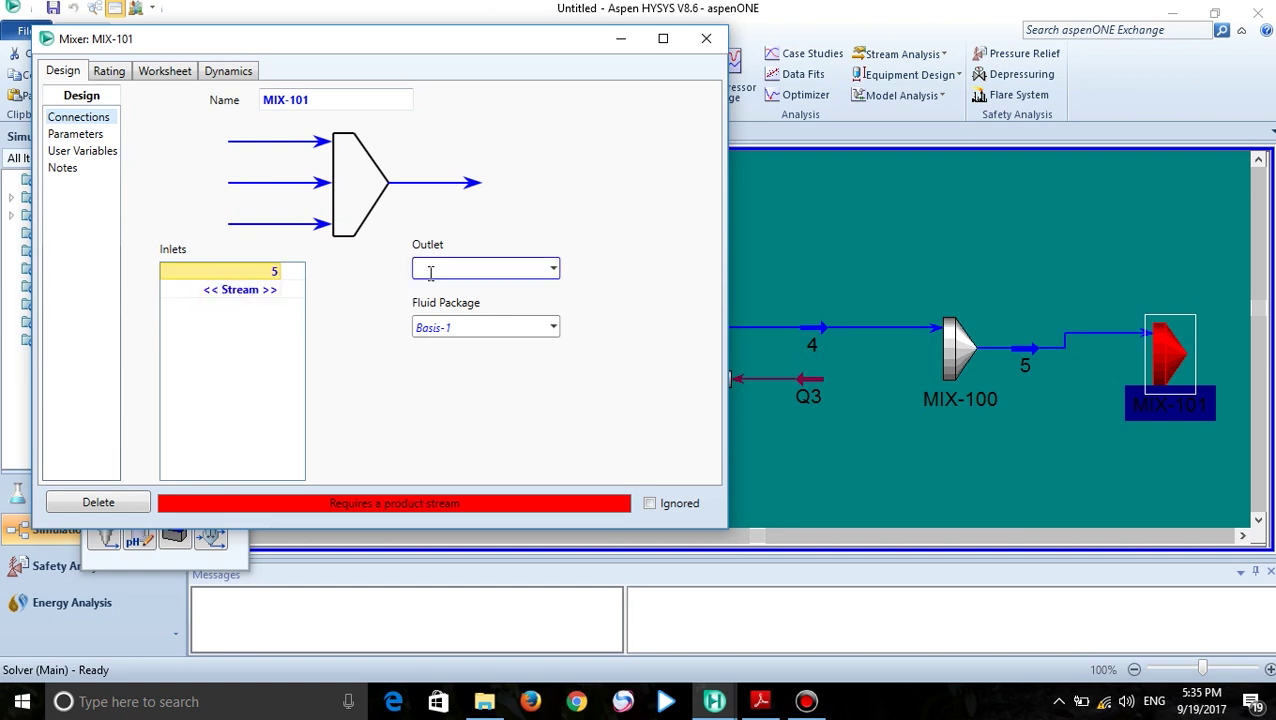
pyautogui.press('Return')
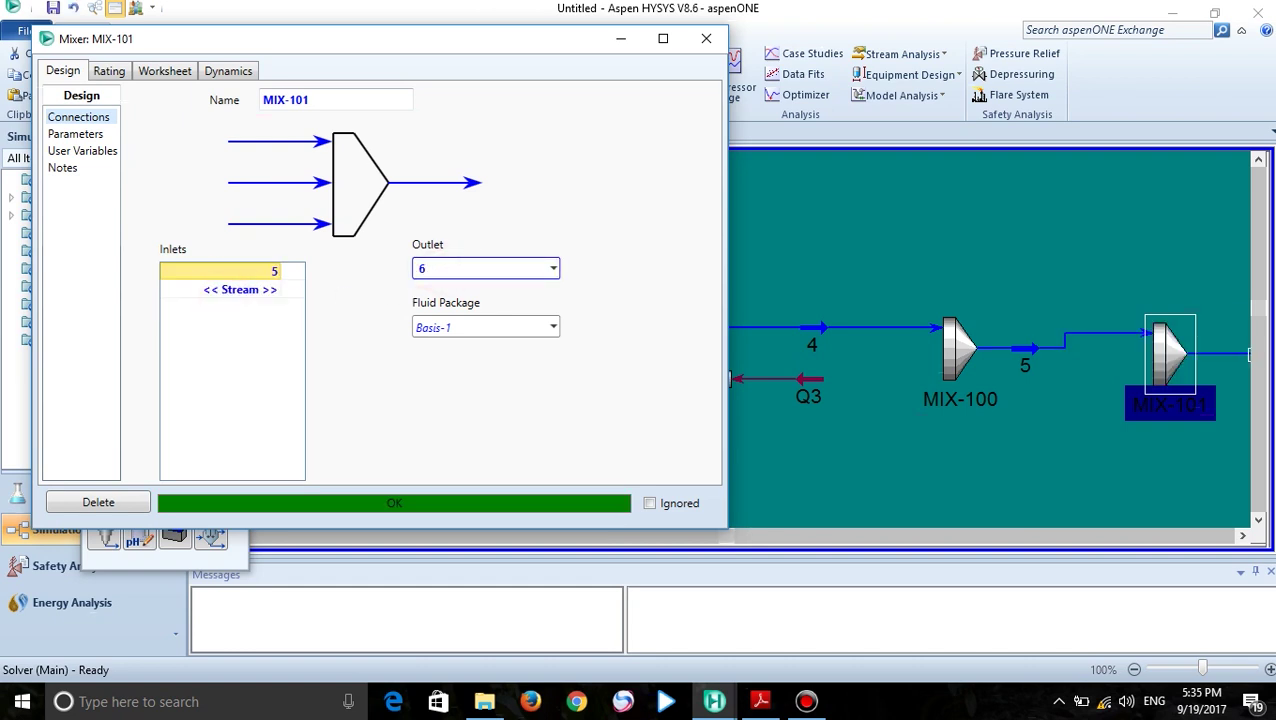
pyautogui.click(706, 38)
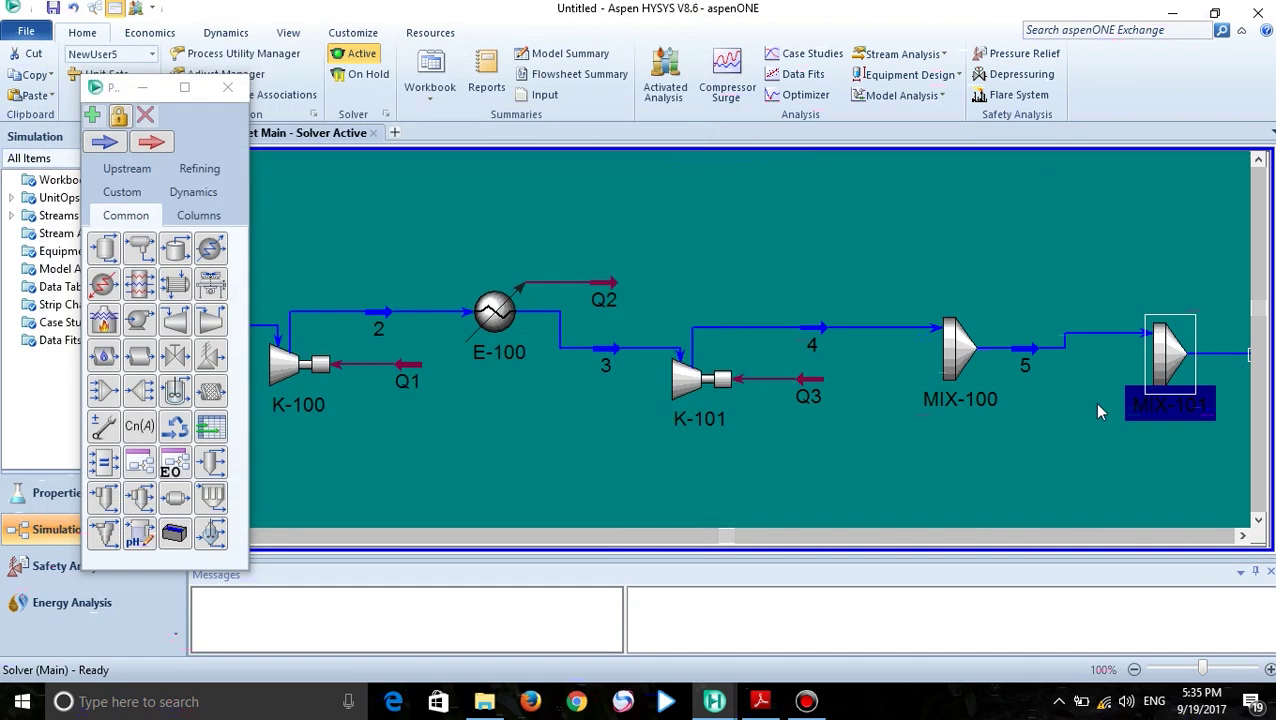
pyautogui.click(1236, 537)
pyautogui.click(1060, 410)
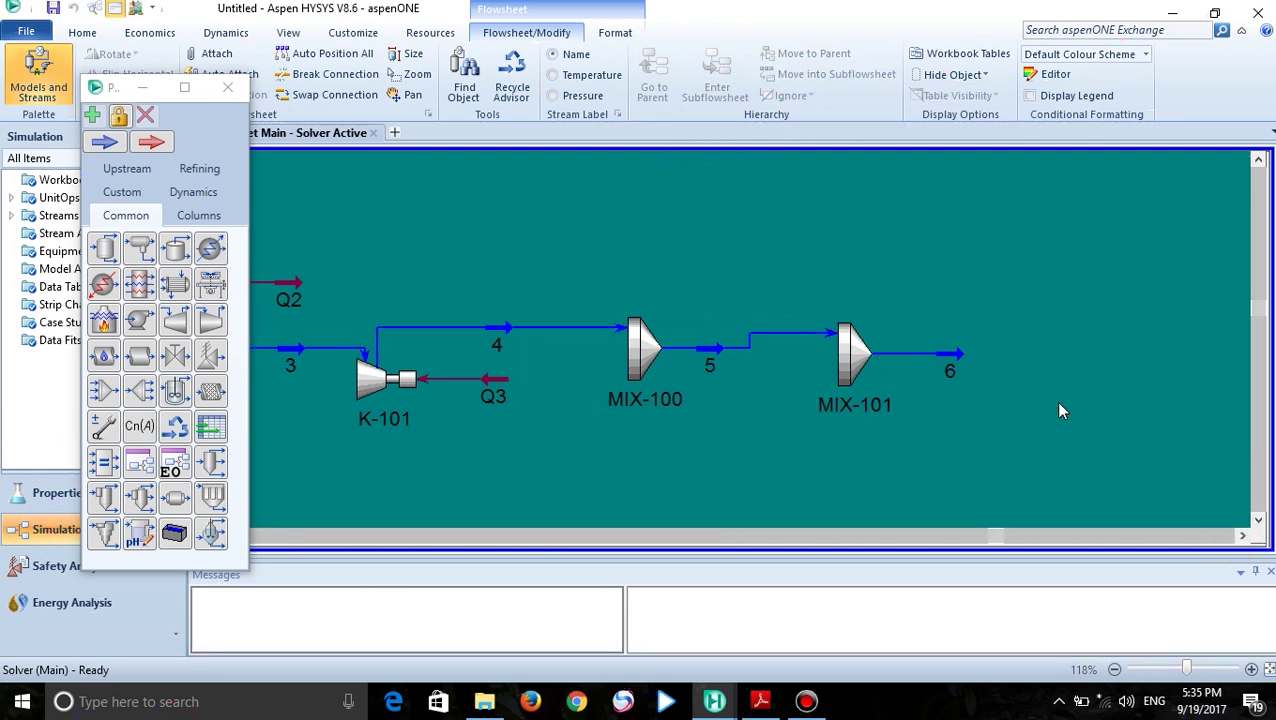
# Add a heat exchanger after the second mixer and change its icon to the horizontal shell-and-tube vessel
pyautogui.click(175, 287)
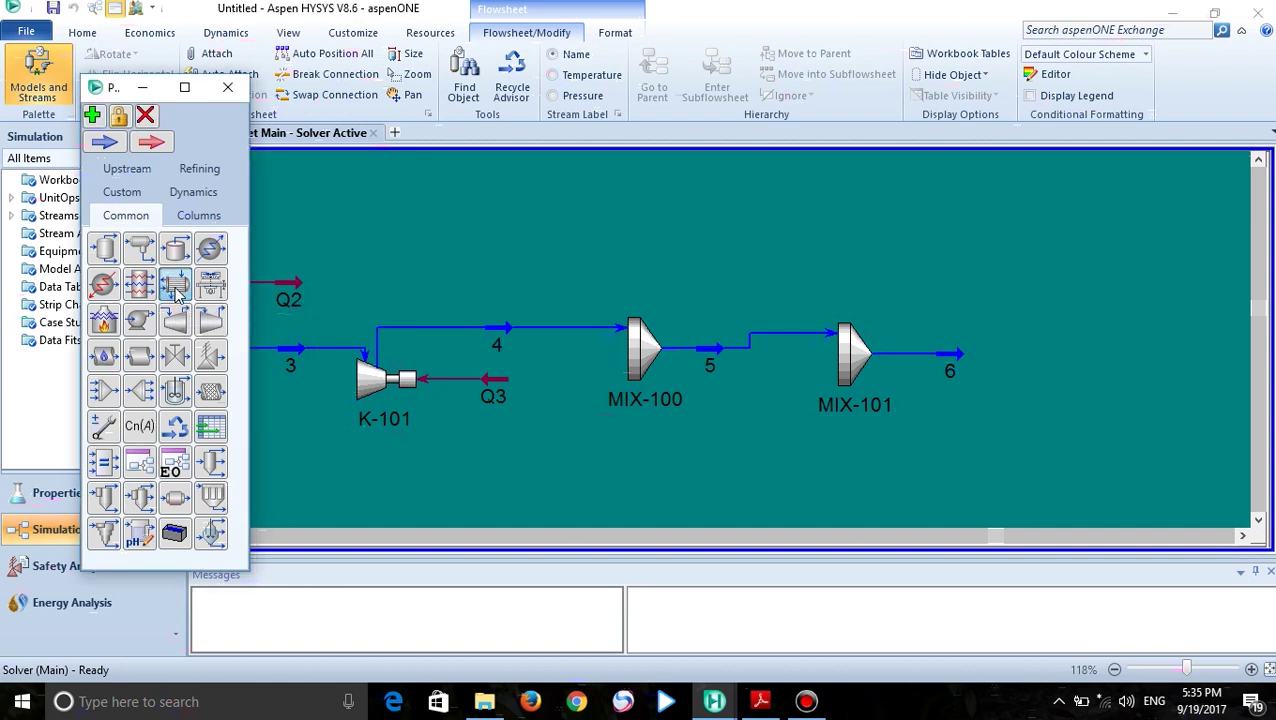
pyautogui.click(1004, 390)
pyautogui.rightClick(1013, 380)
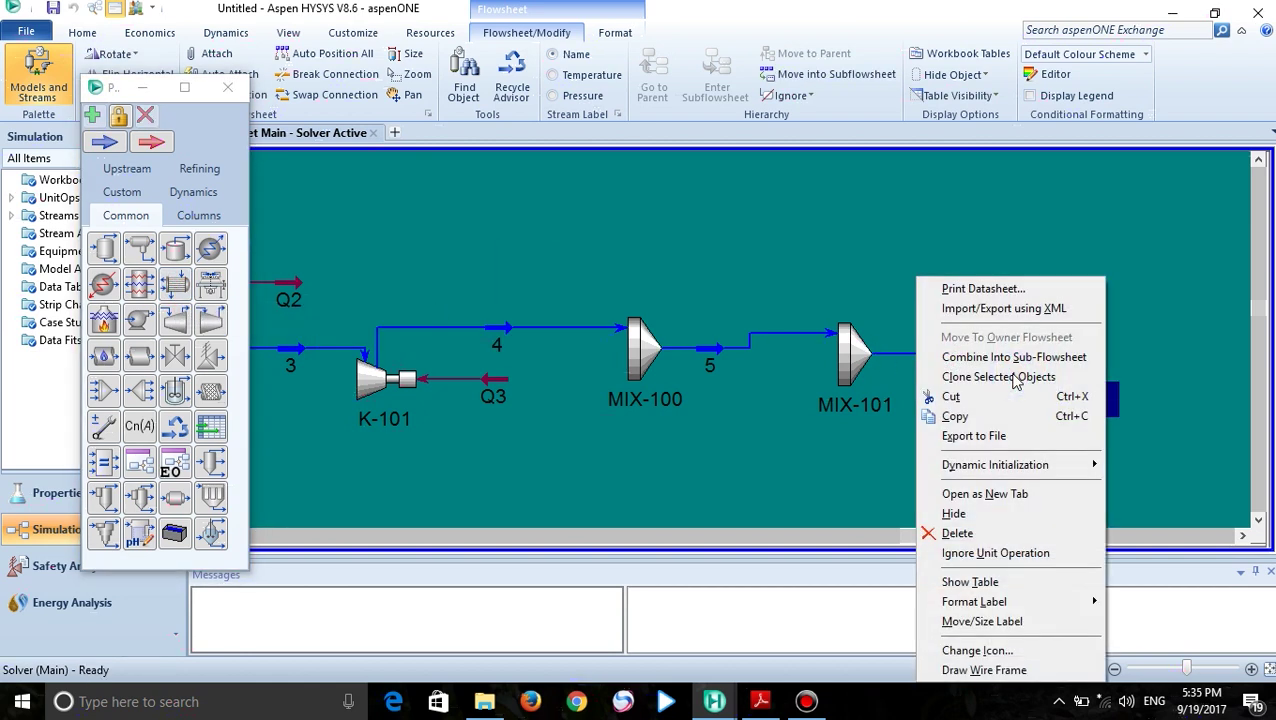
pyautogui.click(976, 650)
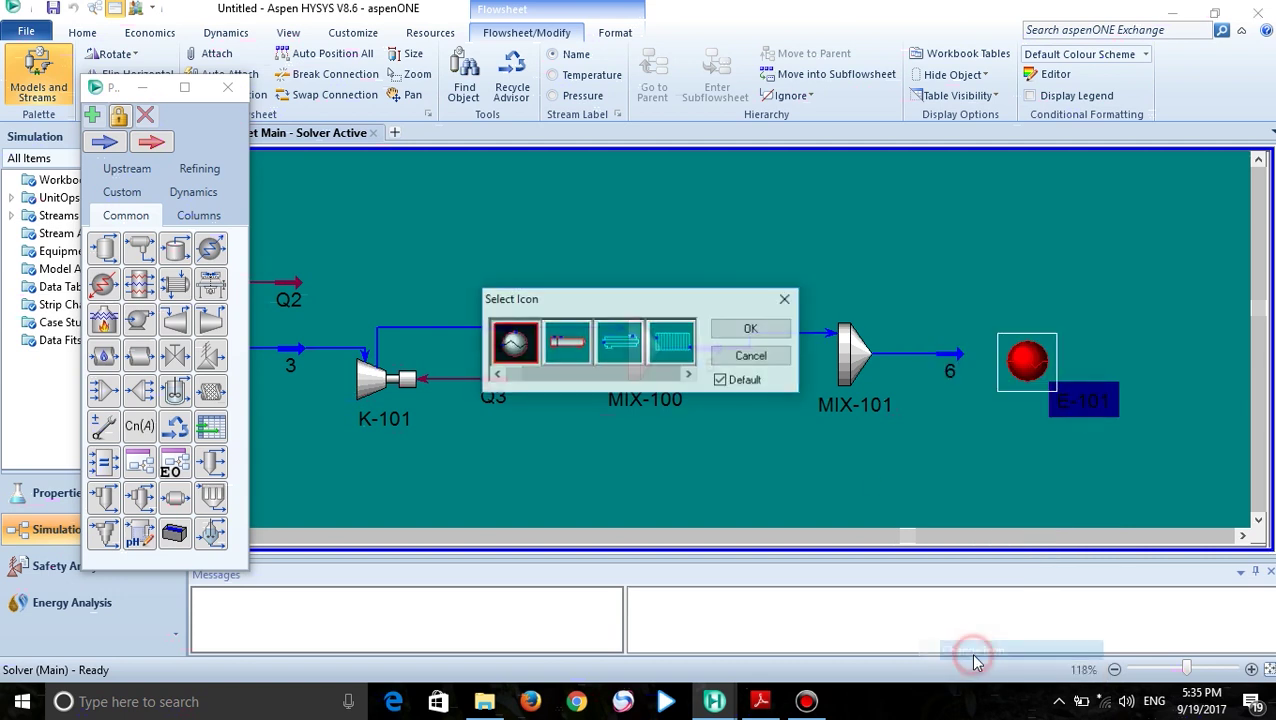
pyautogui.press('Right')
pyautogui.click(740, 330)
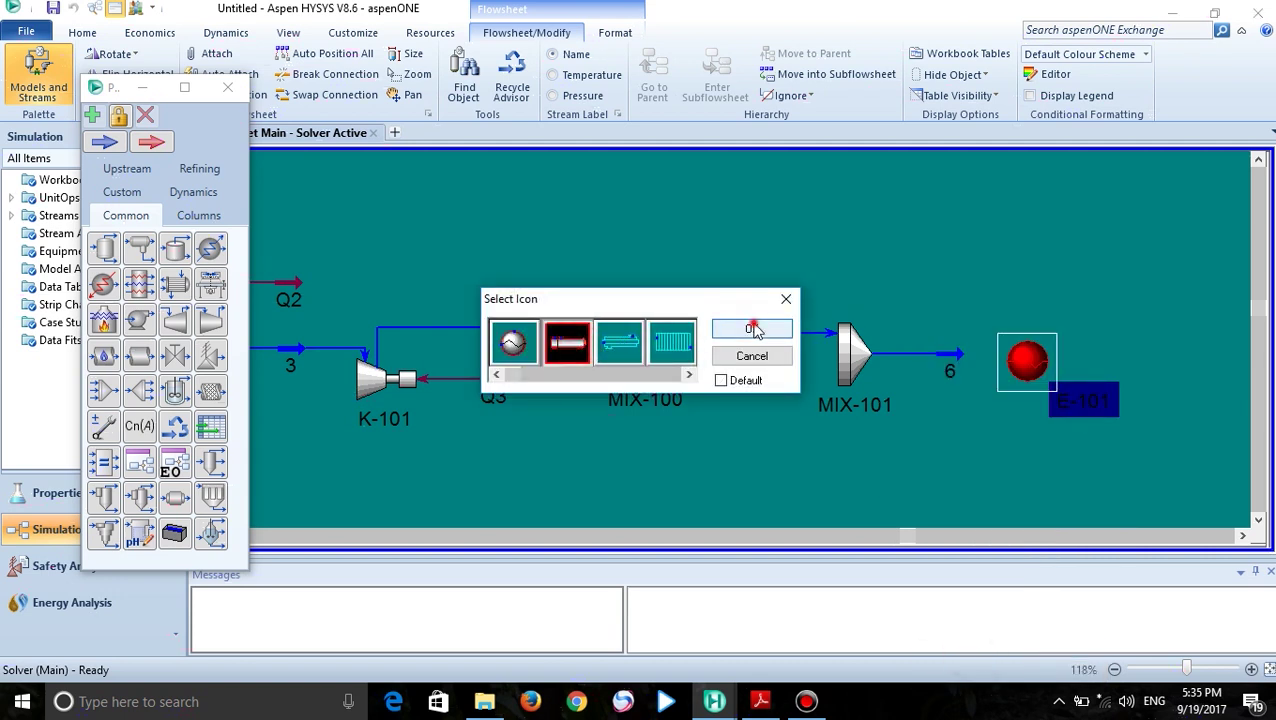
# Connect stream 6 as the heat exchanger's tube side inlet and a new stream 7 as its tube side outlet, and close its window
pyautogui.doubleClick(1040, 376)
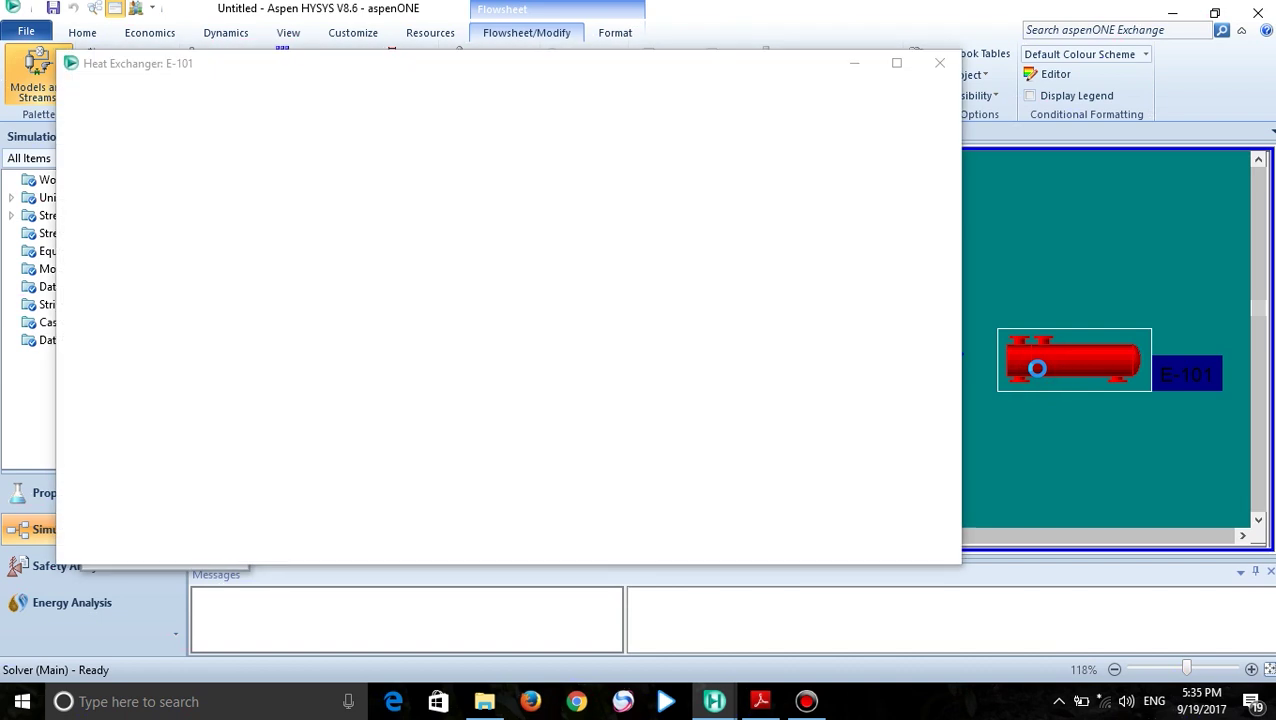
pyautogui.click(280, 133)
pyautogui.click(262, 157)
pyautogui.click(240, 353)
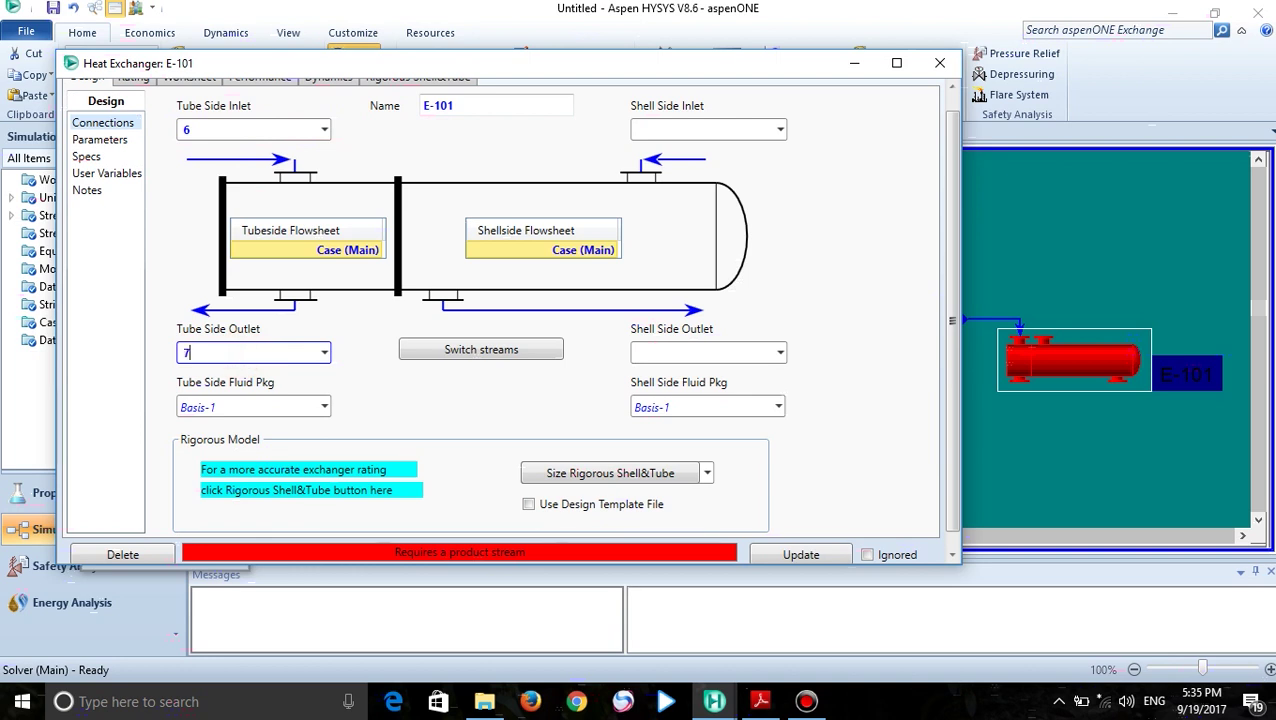
pyautogui.write('7')
pyautogui.press('Return')
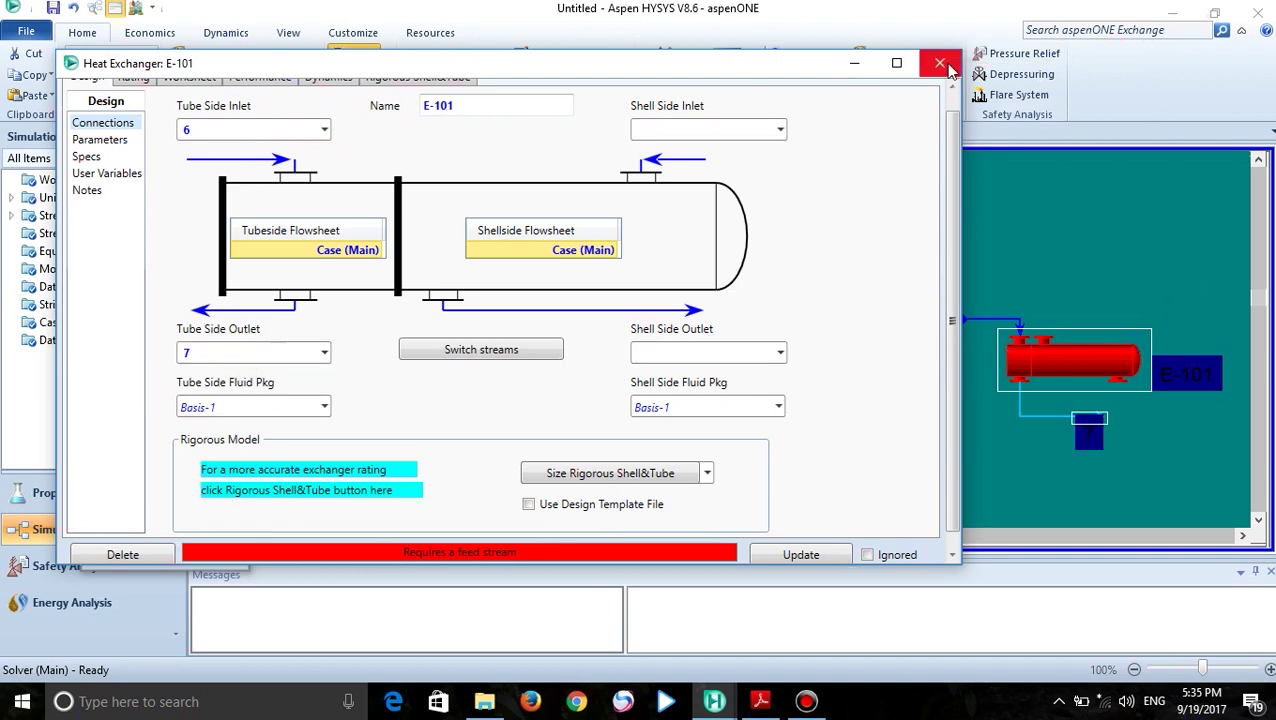
pyautogui.click(940, 64)
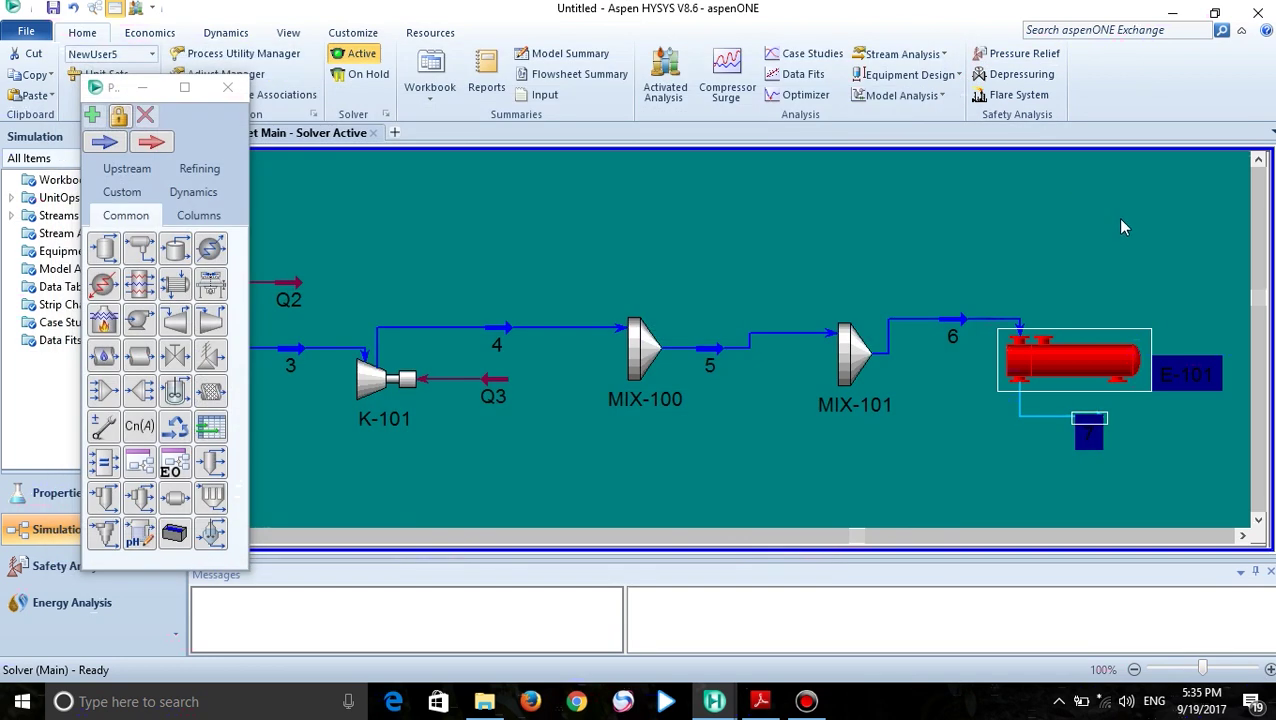
# Set the temperature of the heat exchanger's tube side outlet stream 7 to 145 °C
pyautogui.doubleClick(1090, 430)
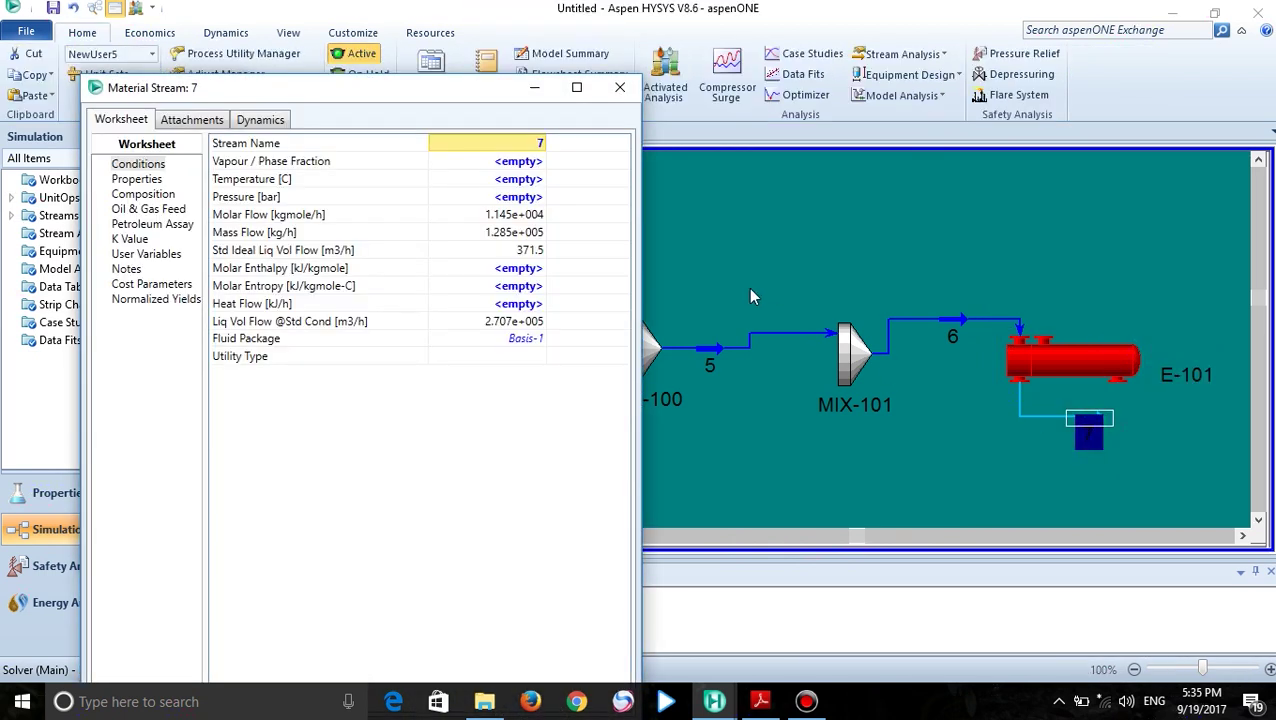
pyautogui.click(527, 180)
pyautogui.write('145')
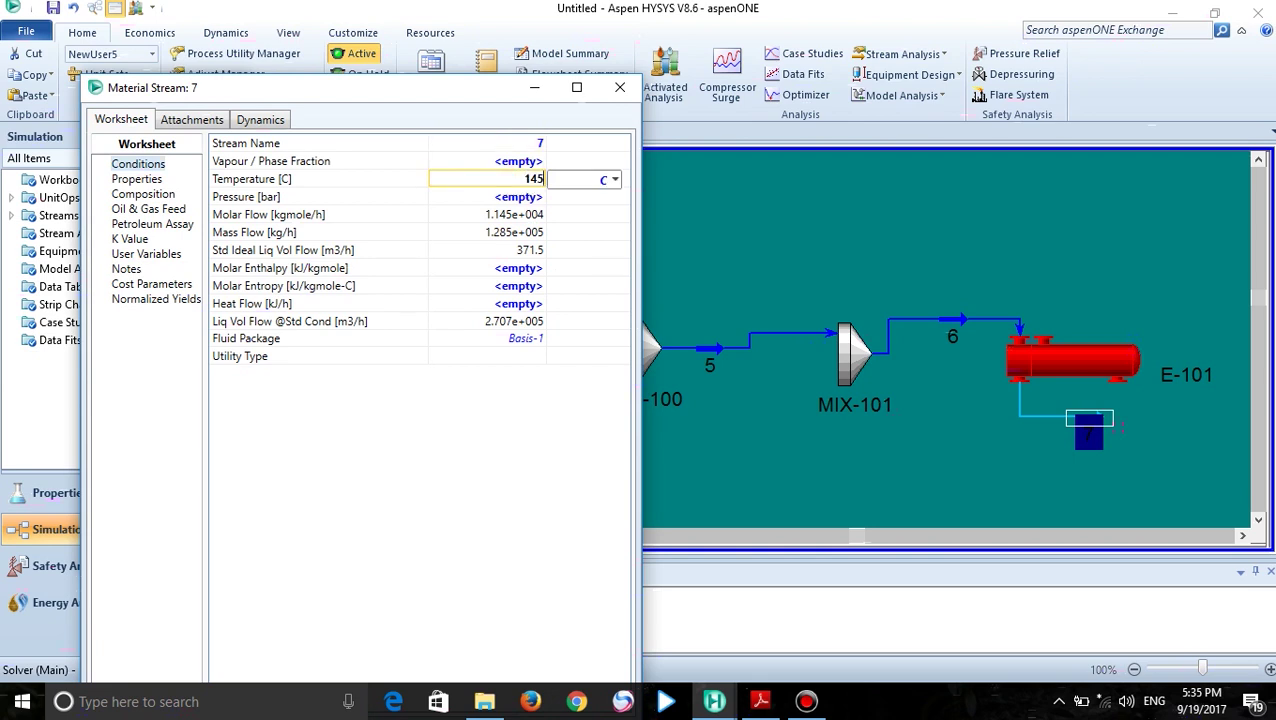